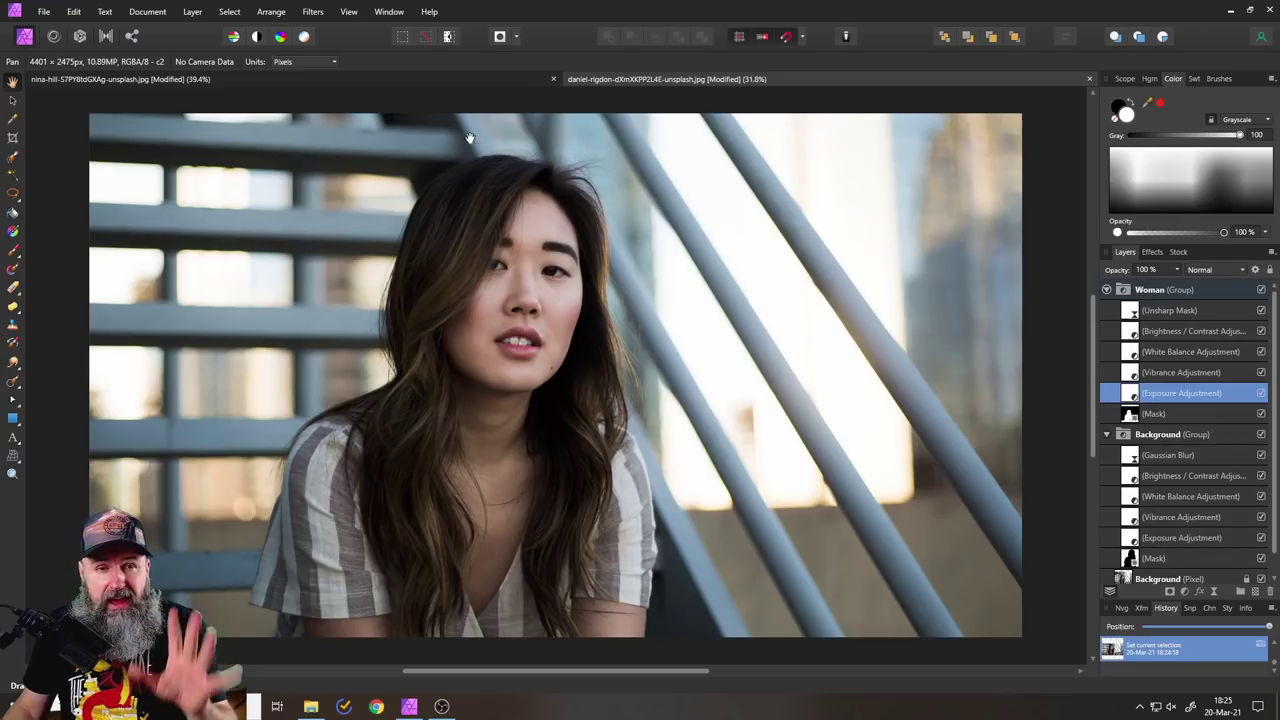
Step: View the arcade photo document and return to the portrait of the woman on the stairs
click(365, 84)
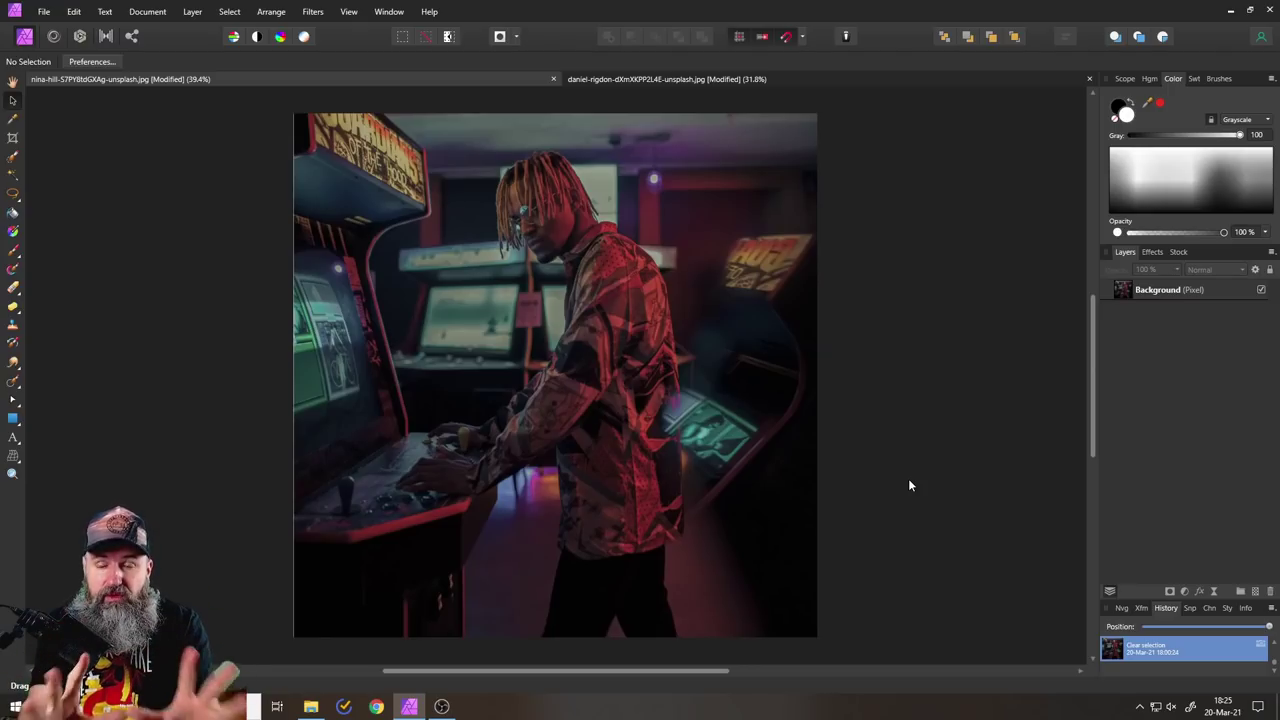
click(726, 78)
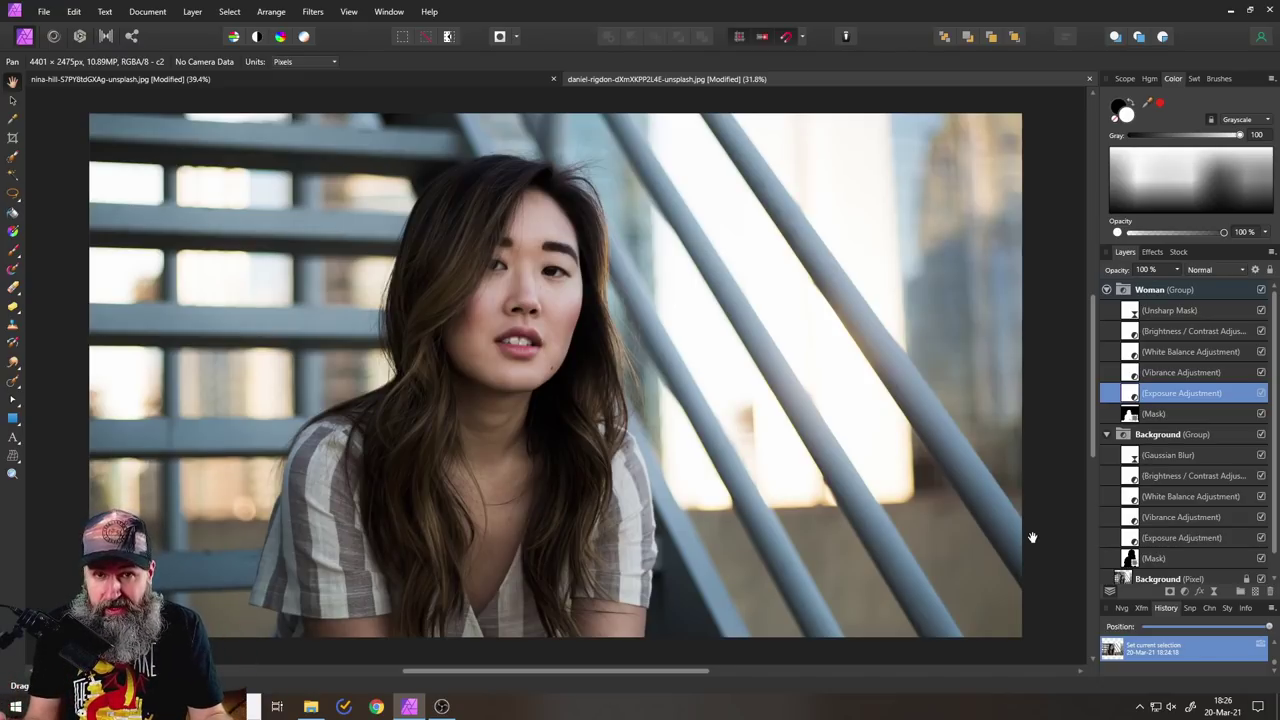
Step: Set the exposure of the Woman group's Exposure adjustment to 0.554
double_click(1129, 394)
drag(1008, 358, 952, 355)
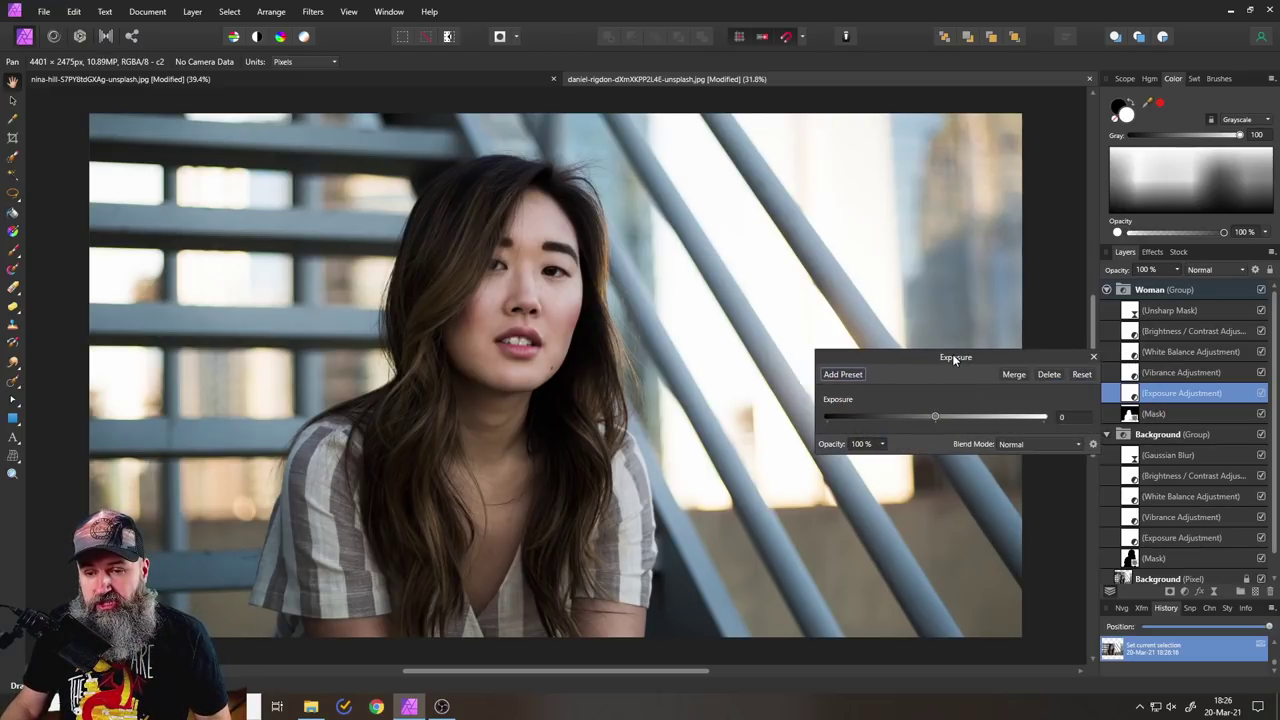
drag(934, 415, 926, 412)
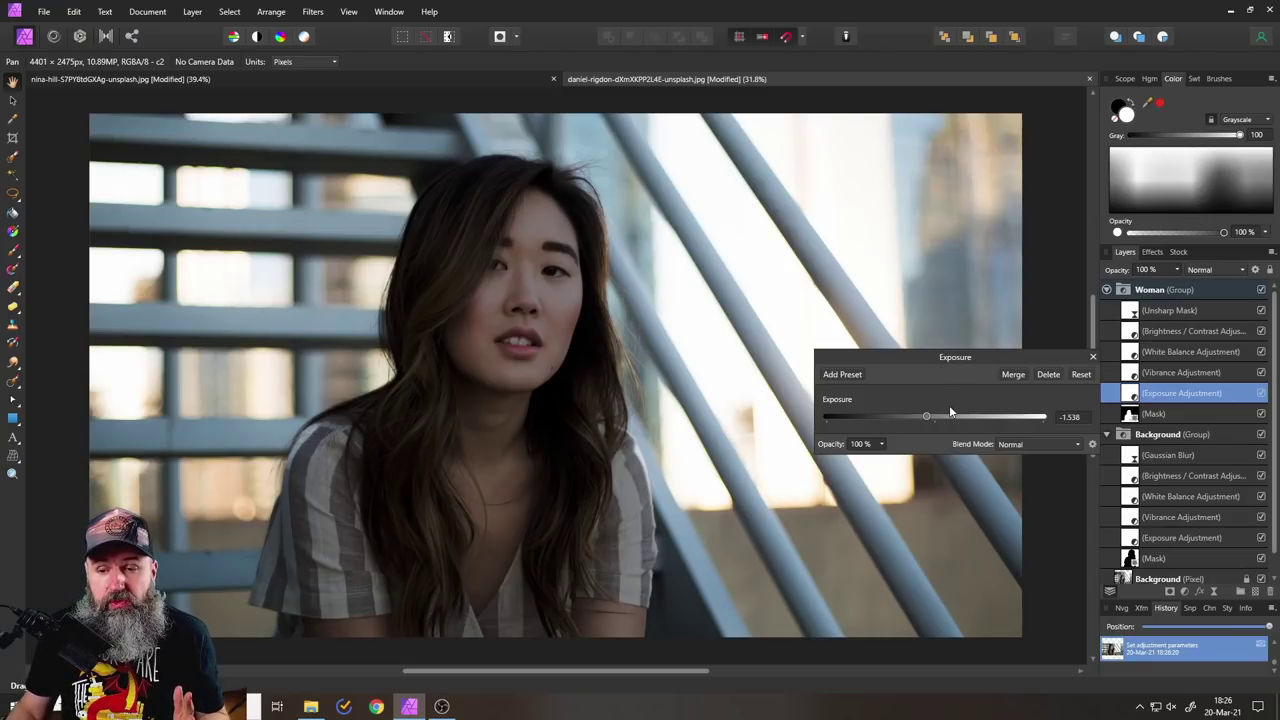
drag(932, 417, 938, 418)
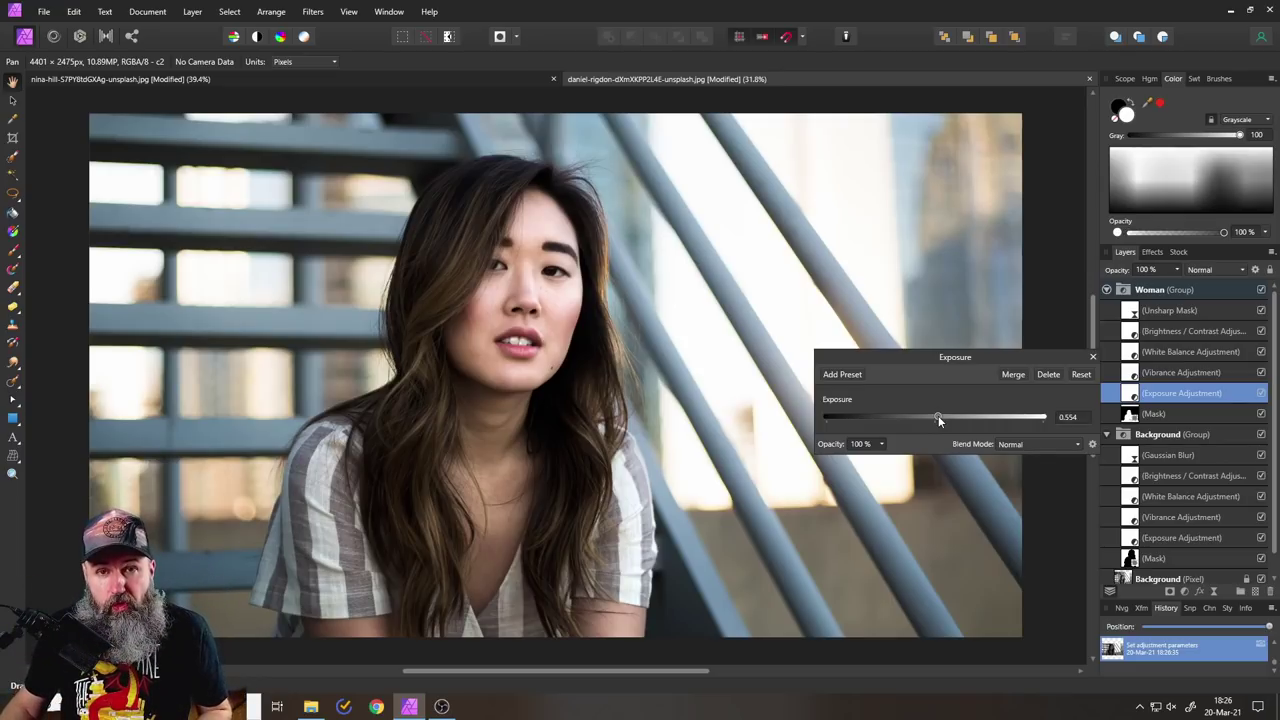
click(1092, 357)
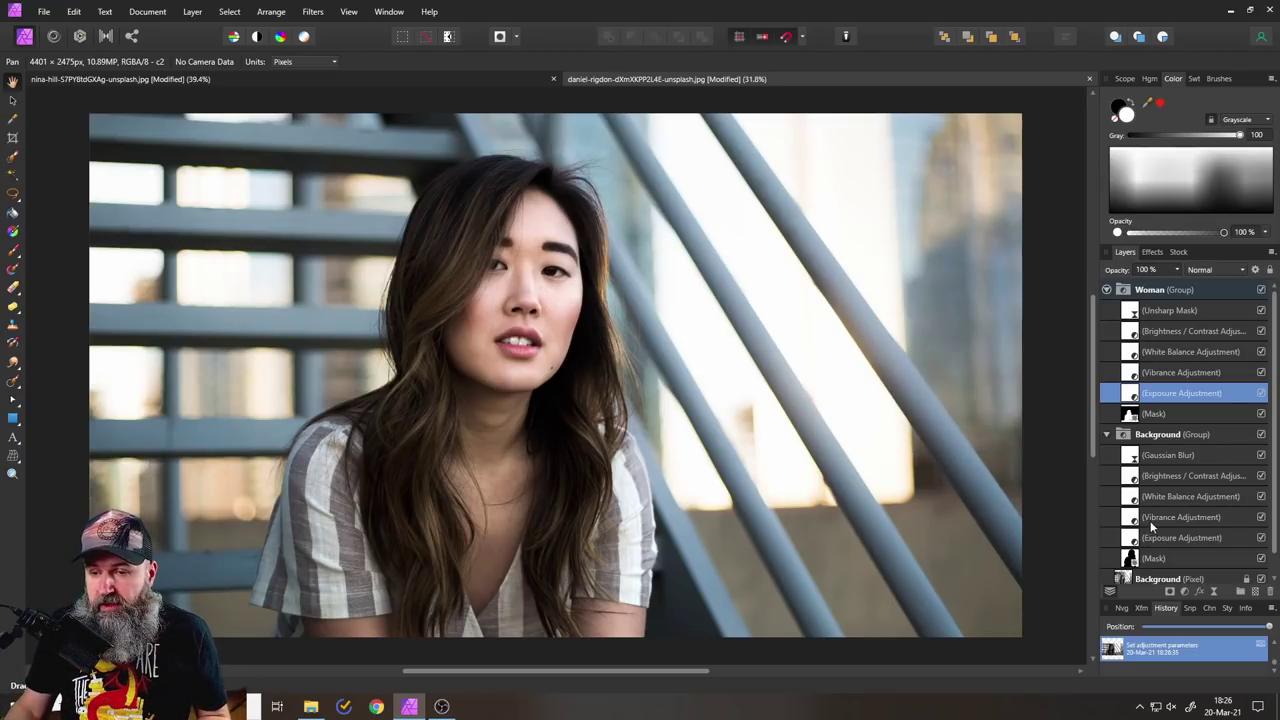
Step: Set the Background group's exposure to -0.554 and hide the Exposure adjustments of both groups
double_click(1130, 539)
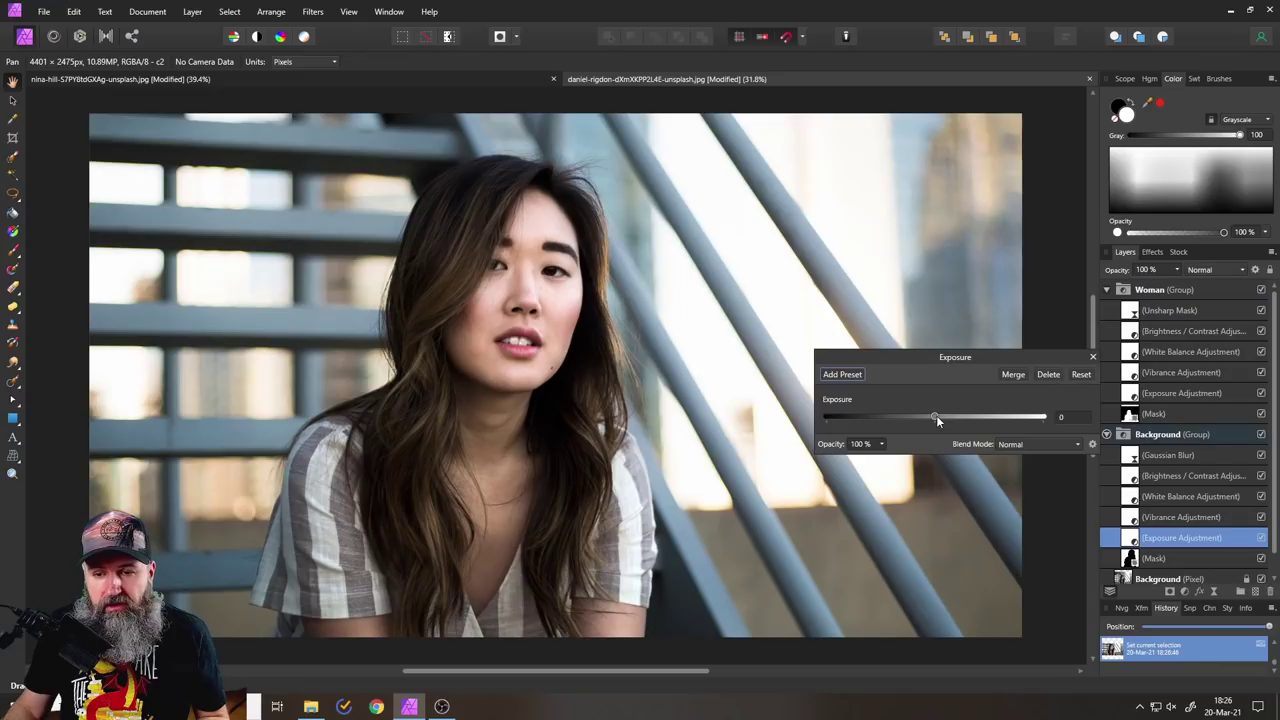
drag(935, 418, 933, 419)
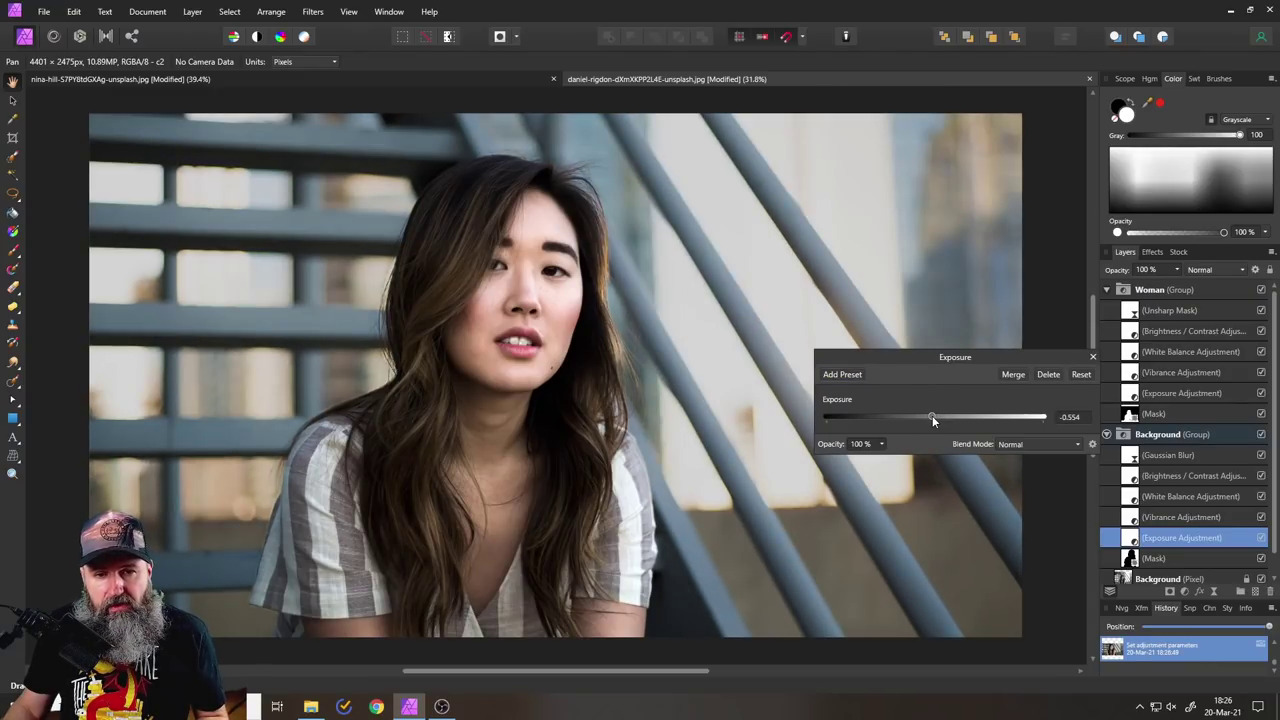
click(1092, 358)
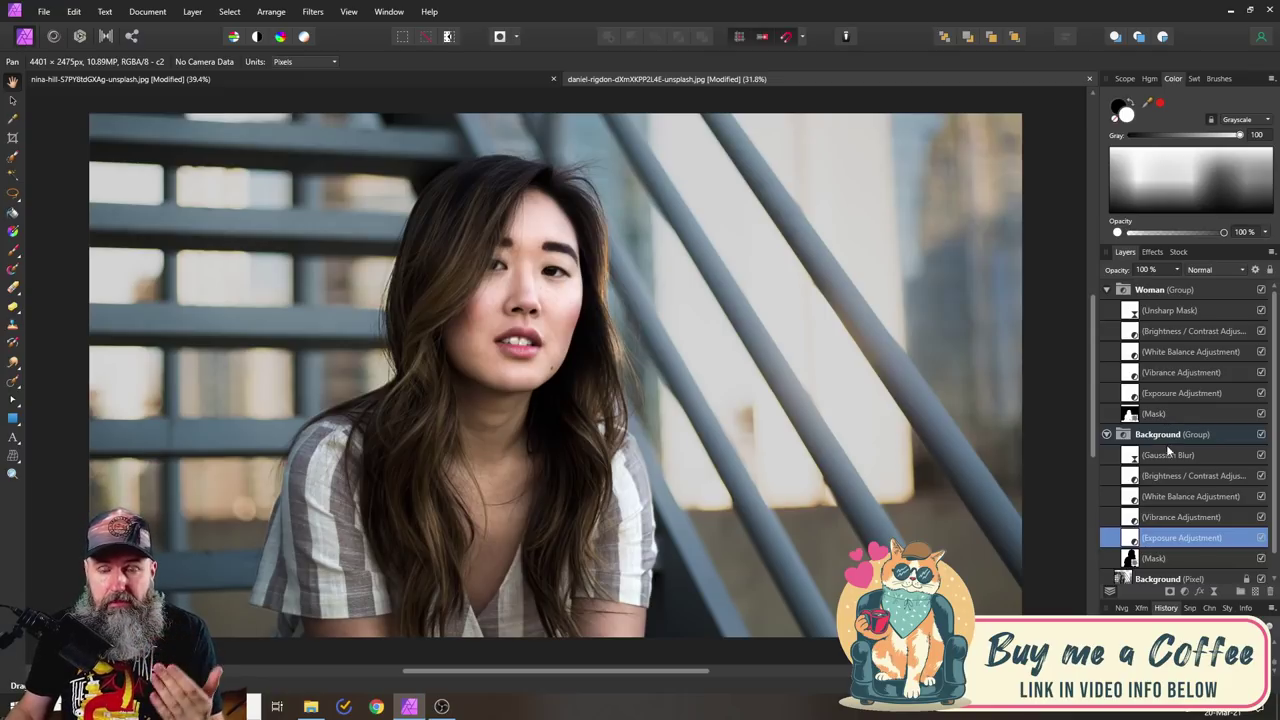
click(1261, 538)
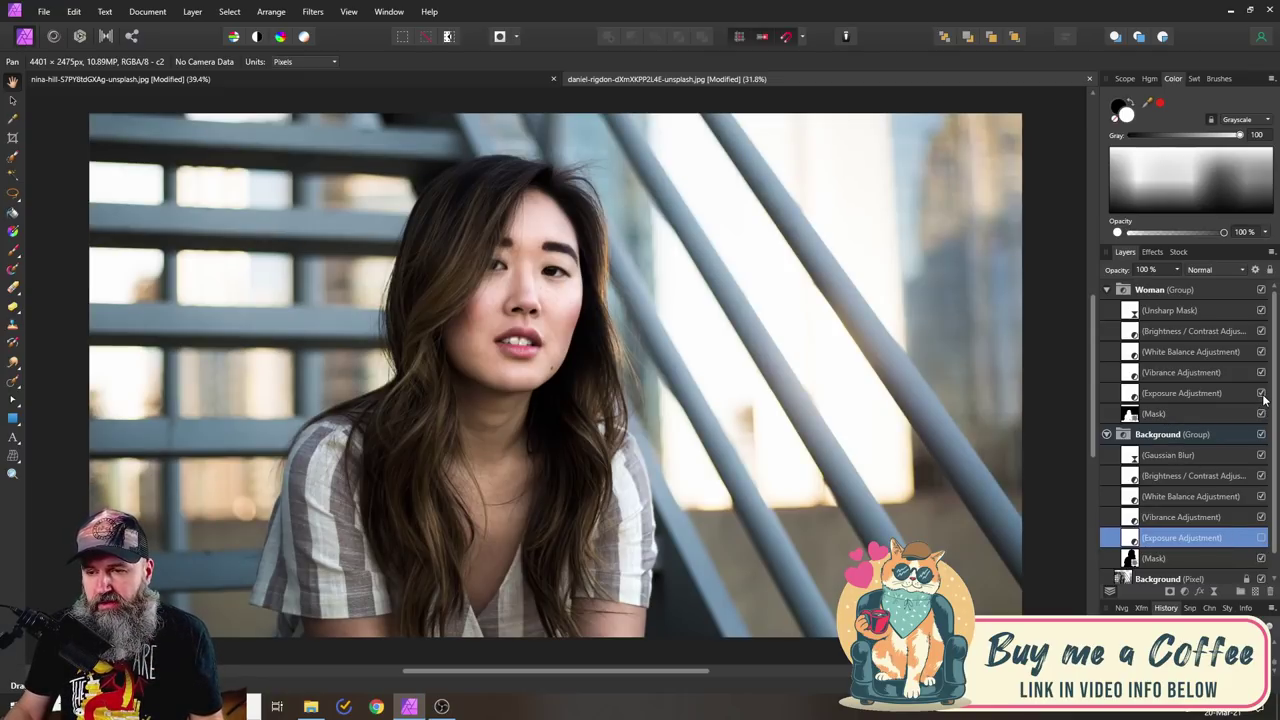
click(1261, 393)
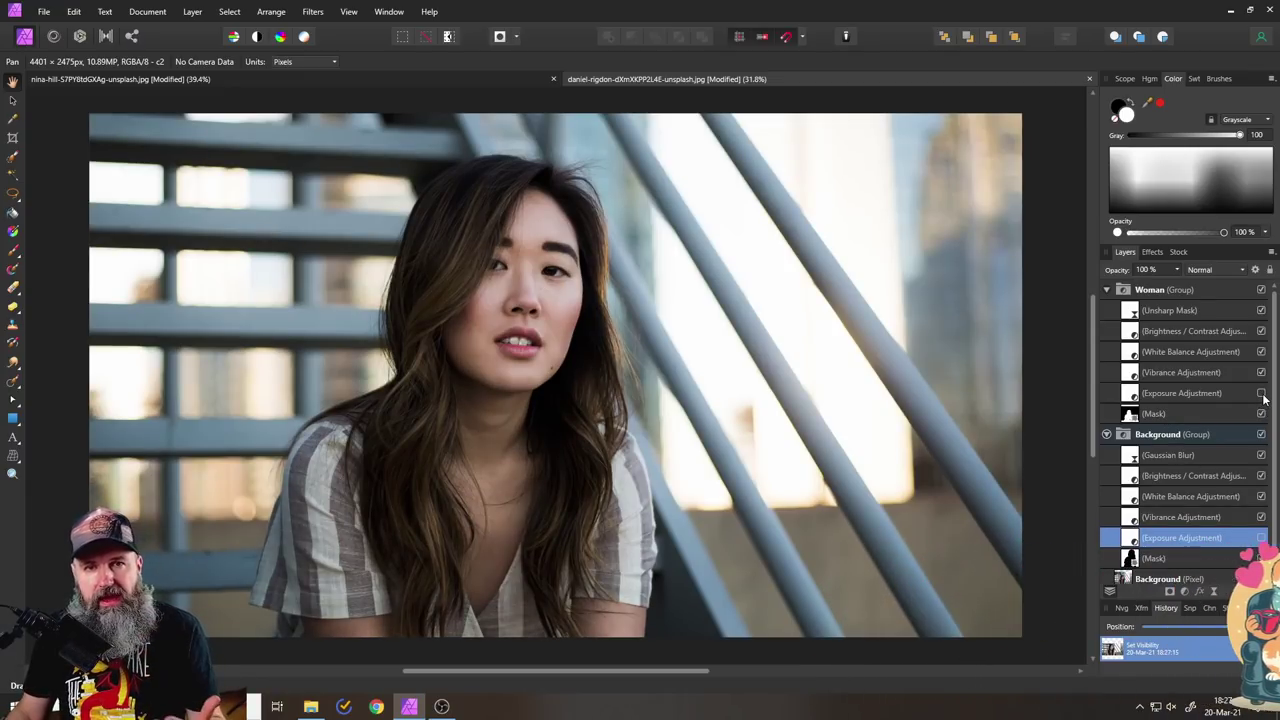
Step: Try a saturation of -100 % in the Background group's Vibrance adjustment and reset it
double_click(1131, 519)
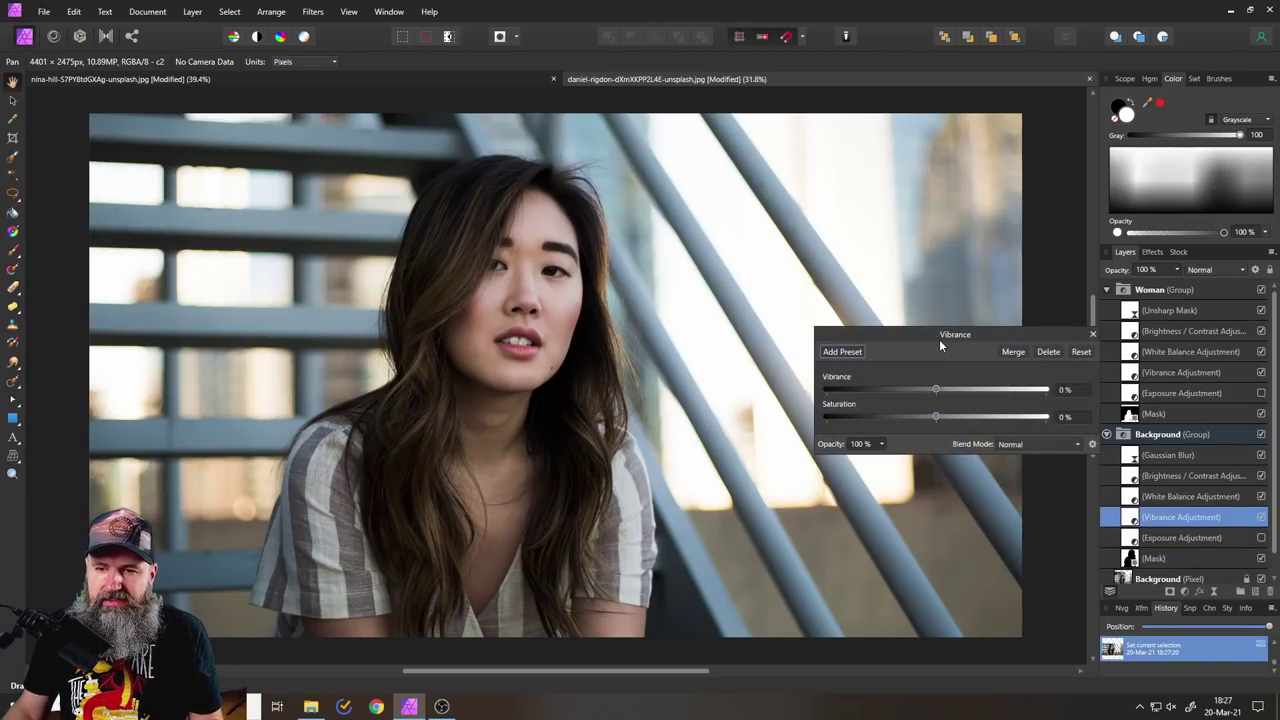
drag(938, 334, 944, 358)
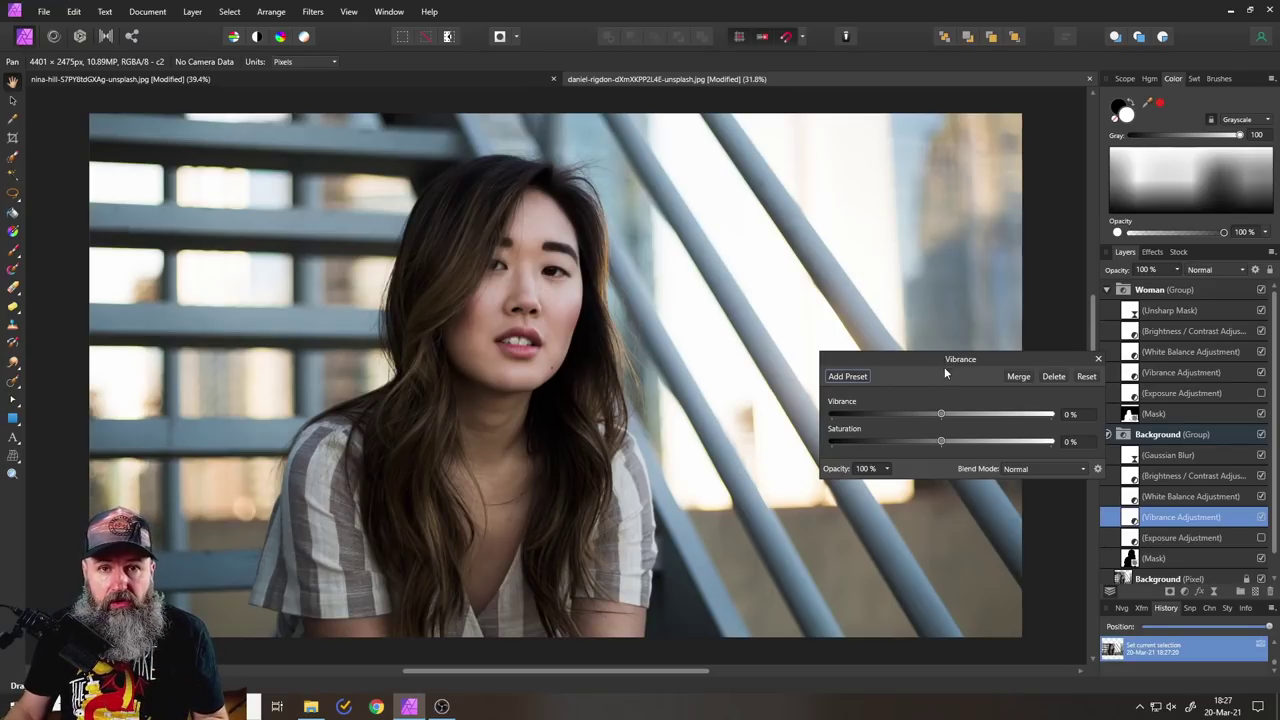
drag(916, 358, 979, 341)
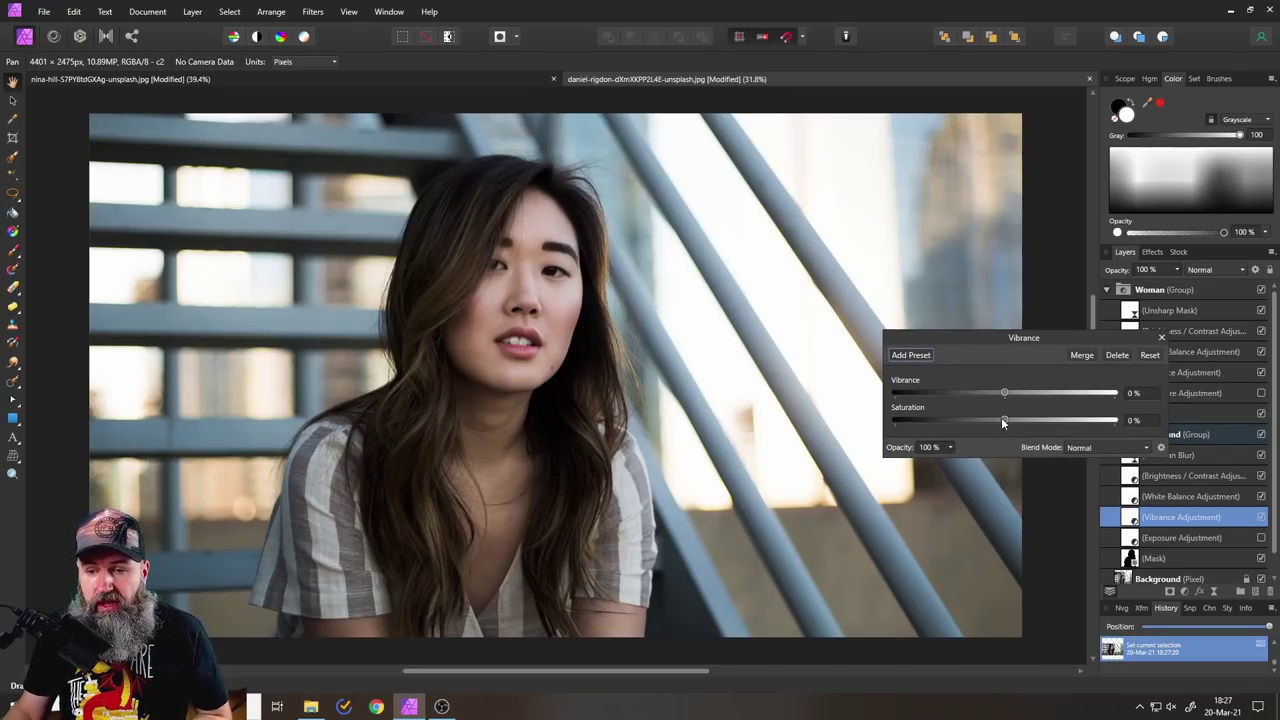
drag(1004, 420, 885, 427)
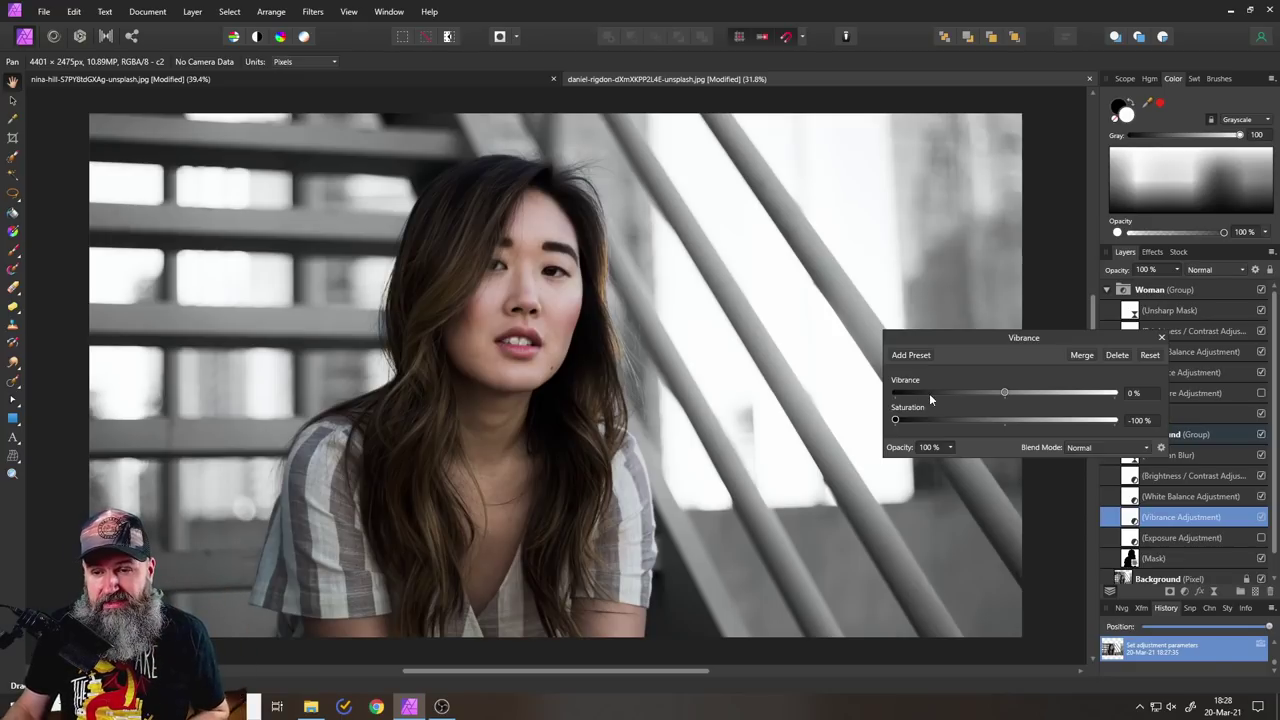
click(1152, 356)
Step: Set the vibrance of the Woman group's Vibrance adjustment to 70 %
drag(1162, 335, 1079, 336)
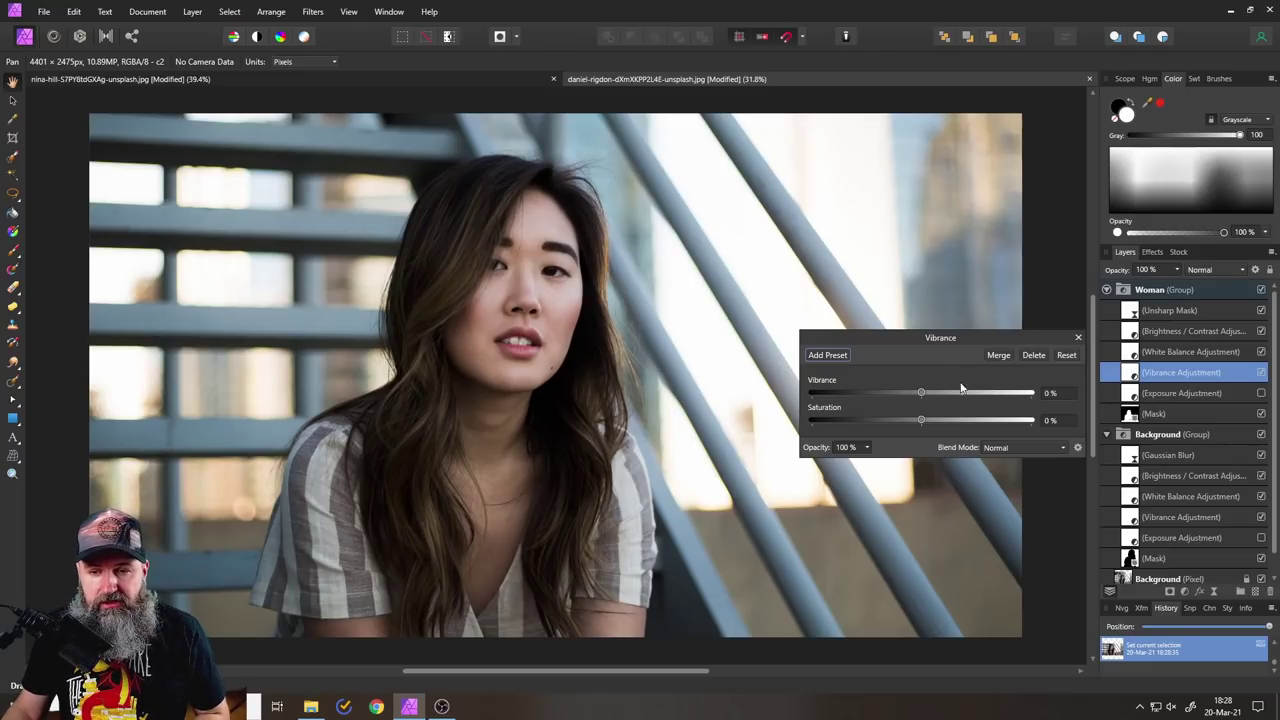
drag(920, 392, 812, 390)
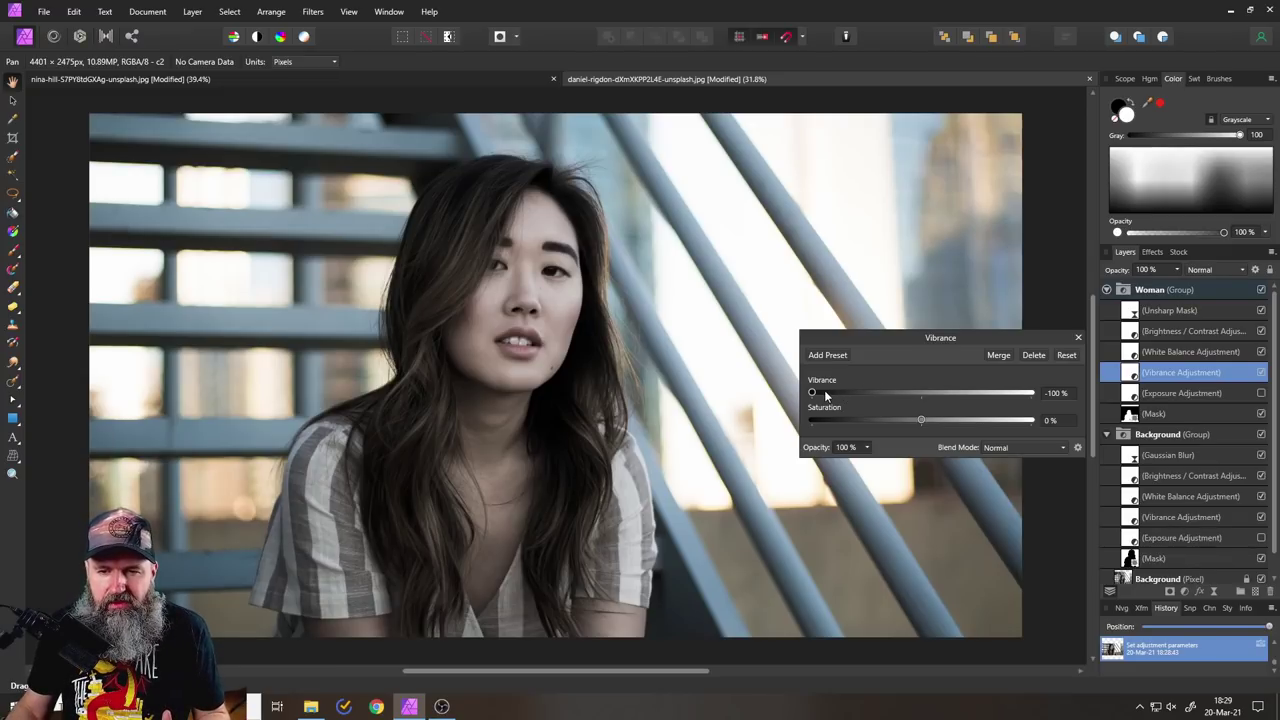
drag(812, 393, 1001, 393)
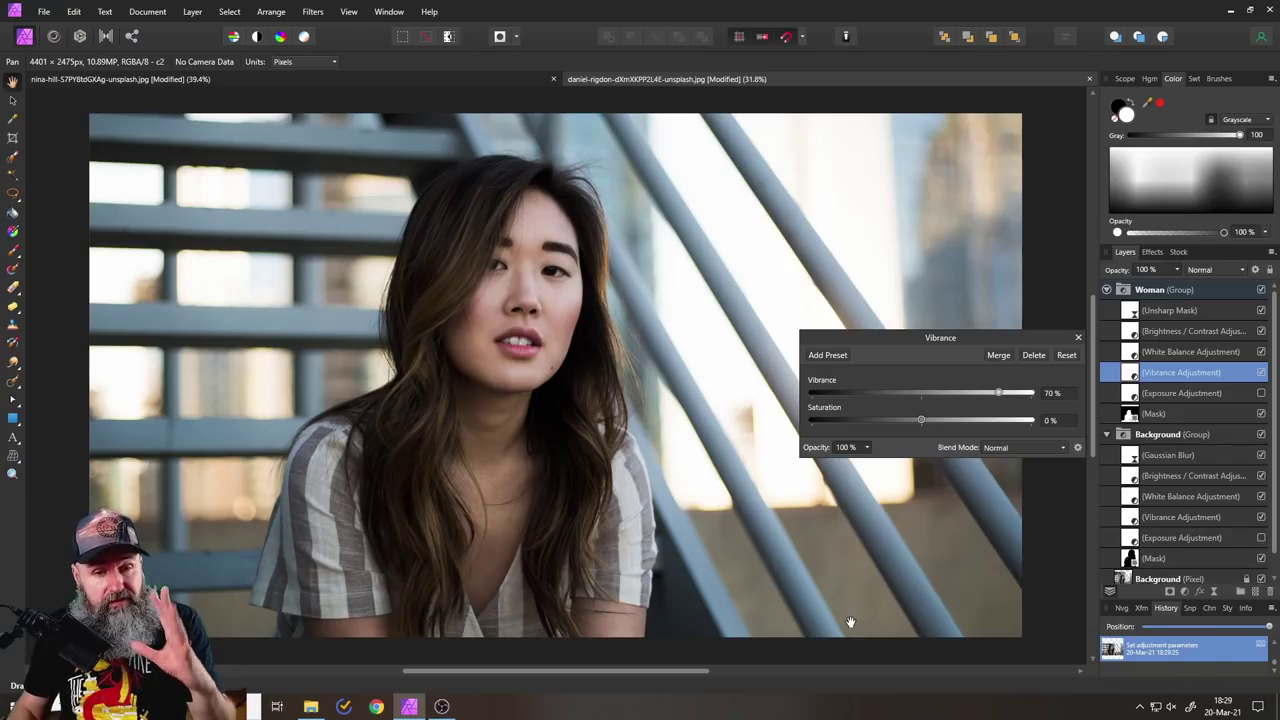
Step: Set the saturation to 74 % in the Background group's Vibrance adjustment and hide both groups' Vibrance adjustments
click(1181, 517)
drag(921, 420, 1004, 421)
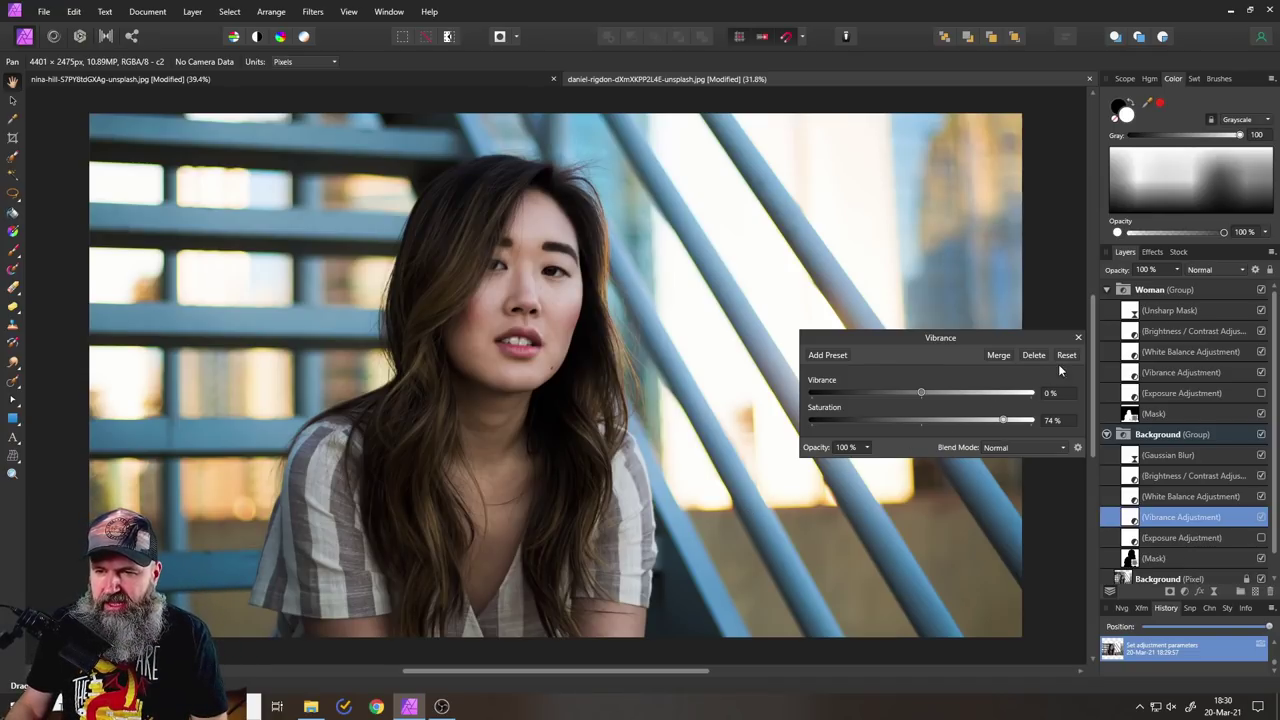
click(1077, 338)
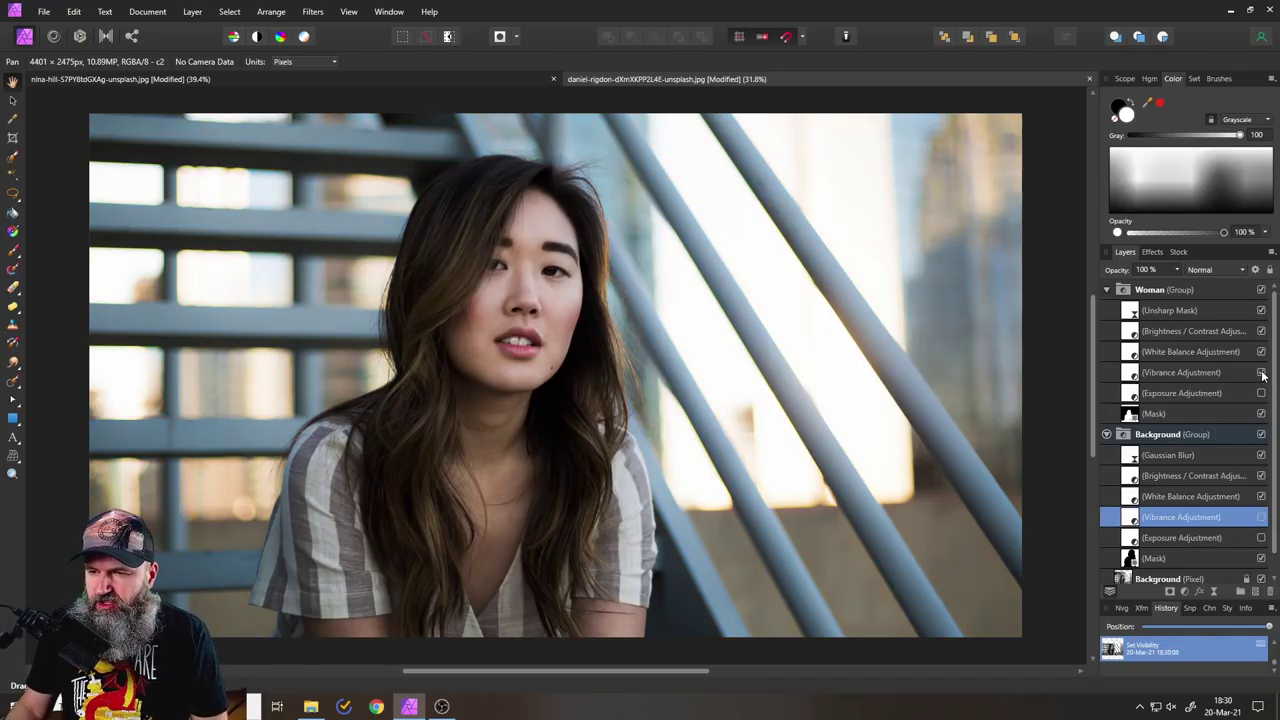
Step: Set the white balance to 2 % in the Woman group and hide both groups' White Balance adjustments
double_click(1185, 496)
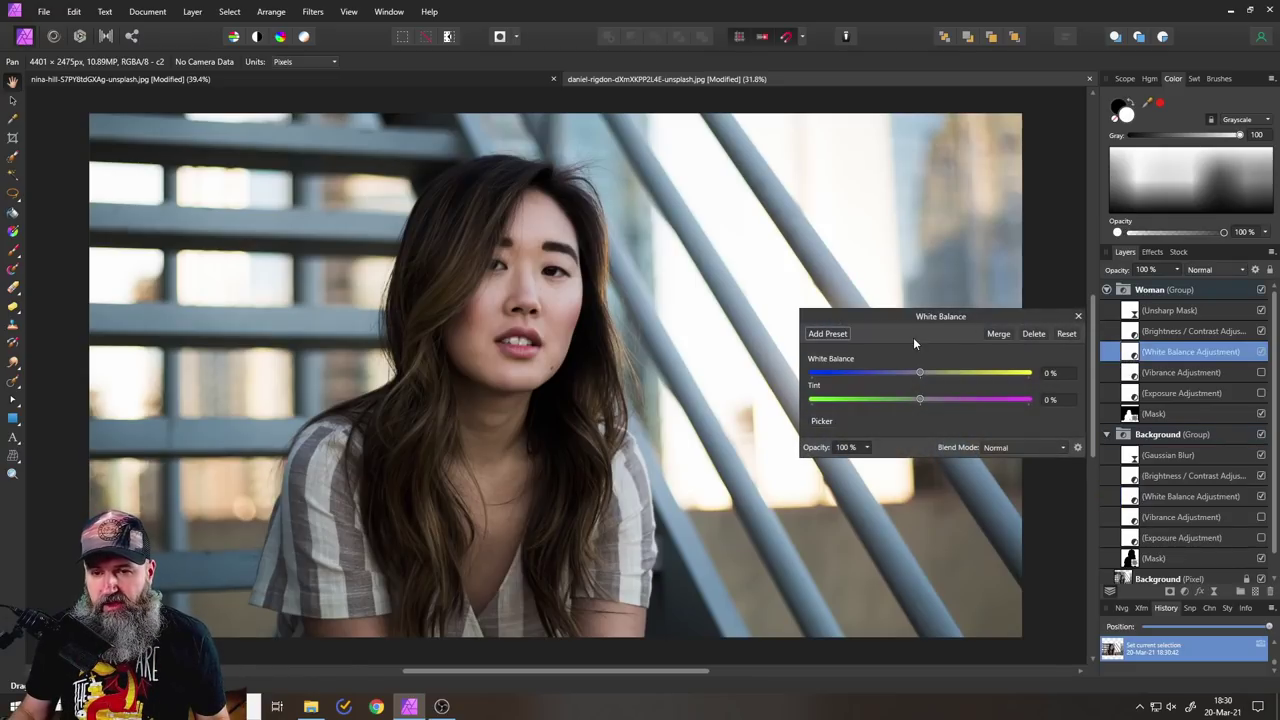
drag(927, 317, 915, 297)
drag(907, 352, 833, 358)
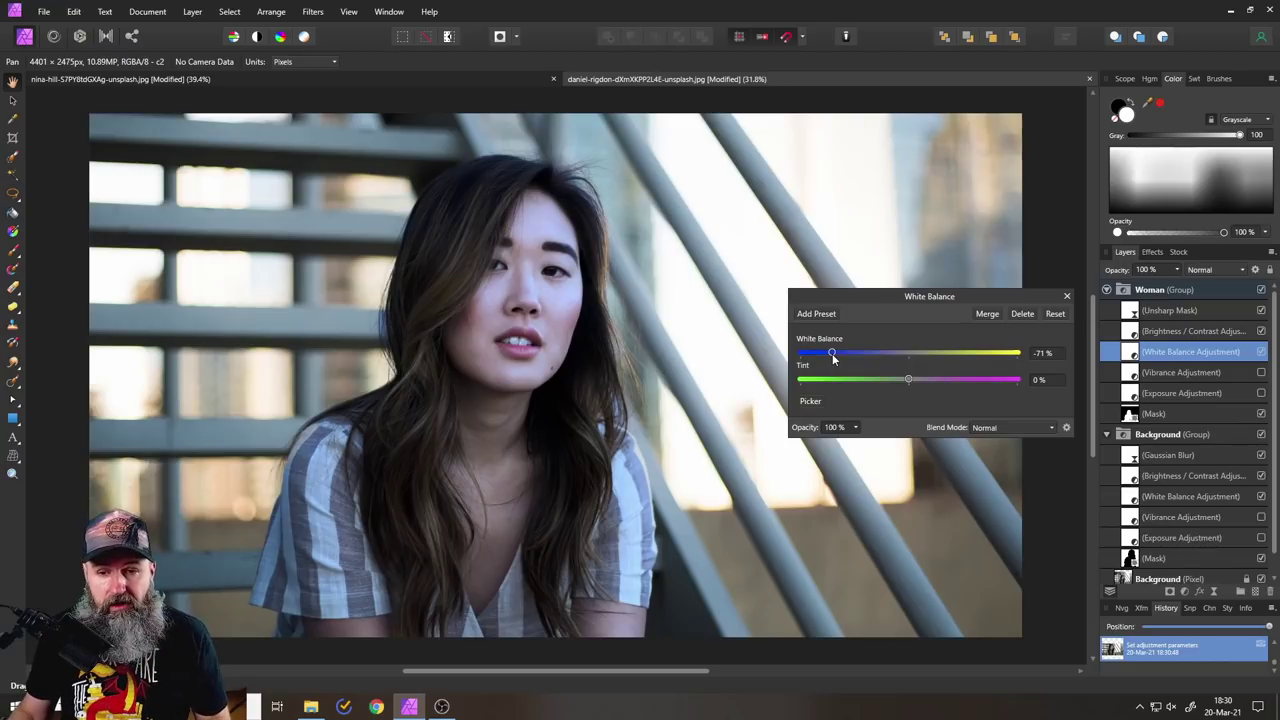
drag(911, 356, 927, 355)
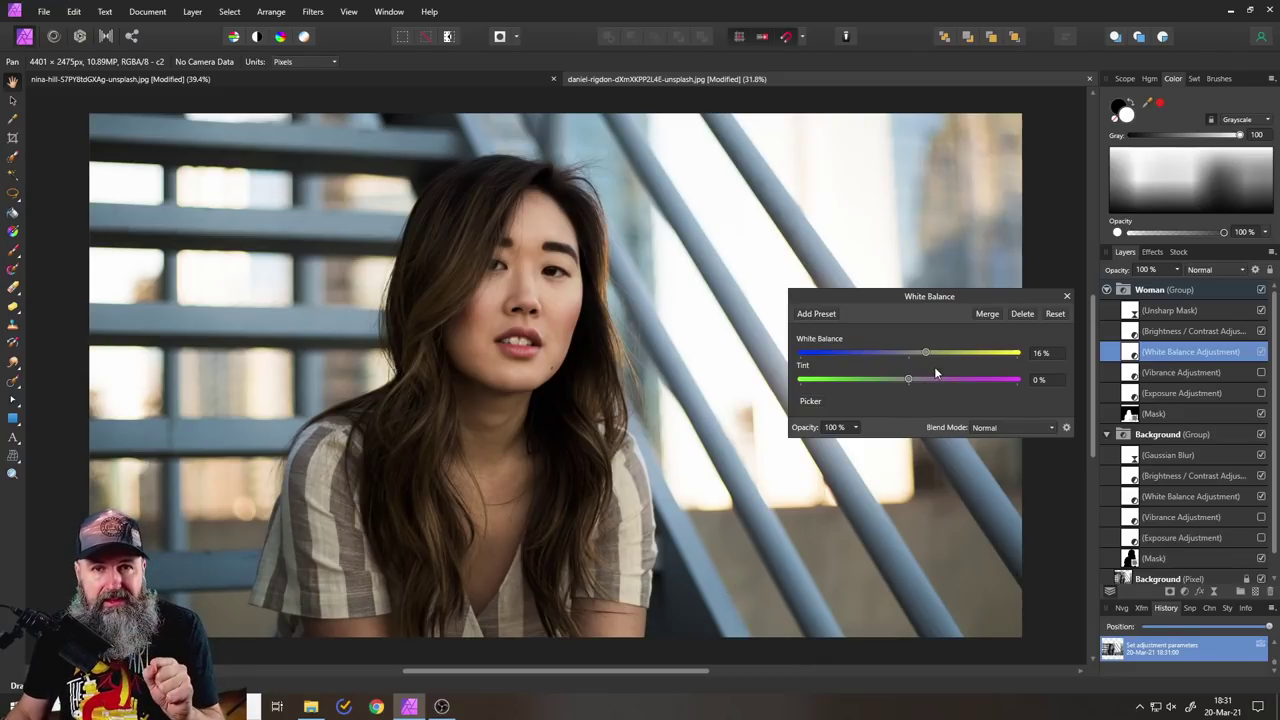
drag(926, 352, 911, 356)
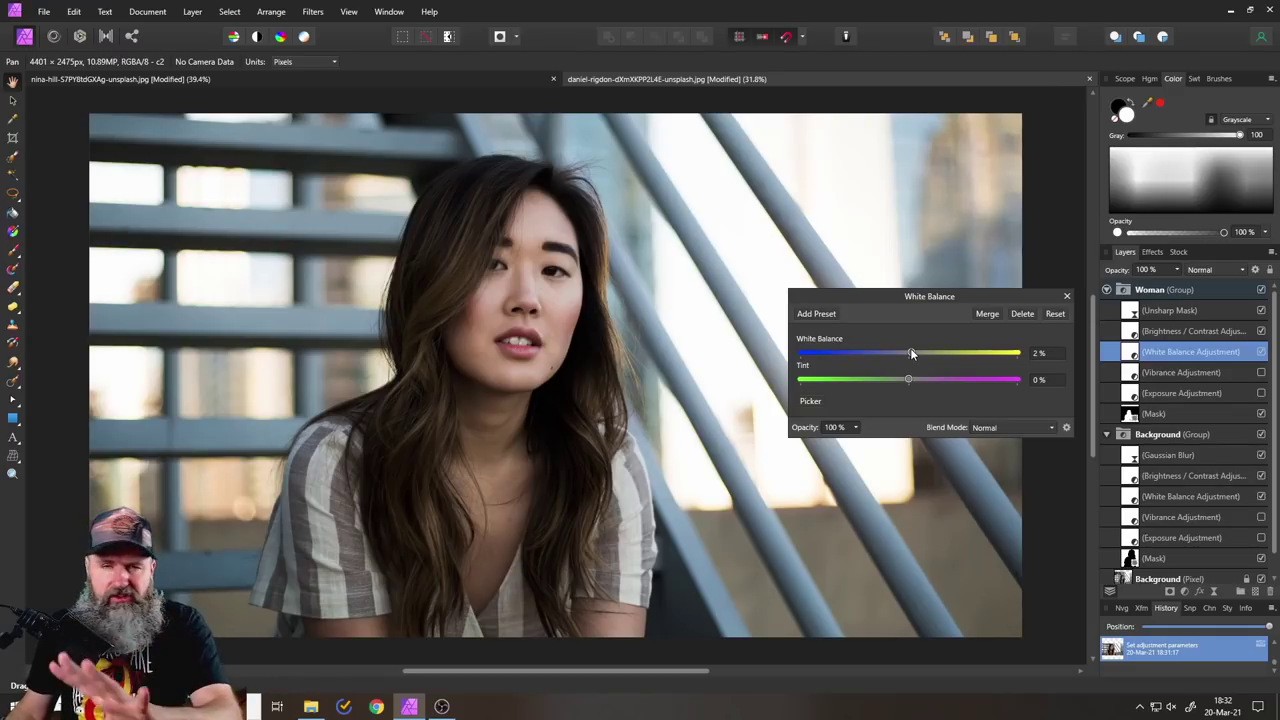
click(1066, 297)
click(1261, 351)
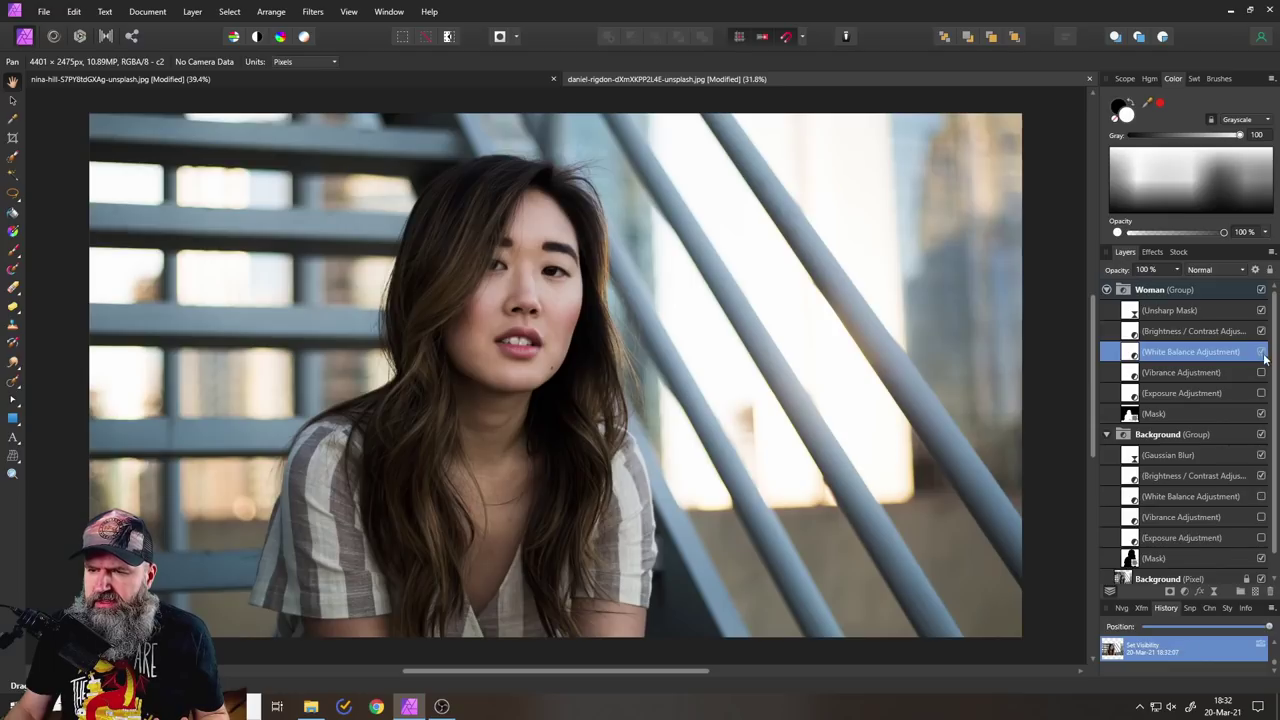
Step: Set the contrast to 22 % in the Woman group's Brightness / Contrast adjustment
double_click(1126, 332)
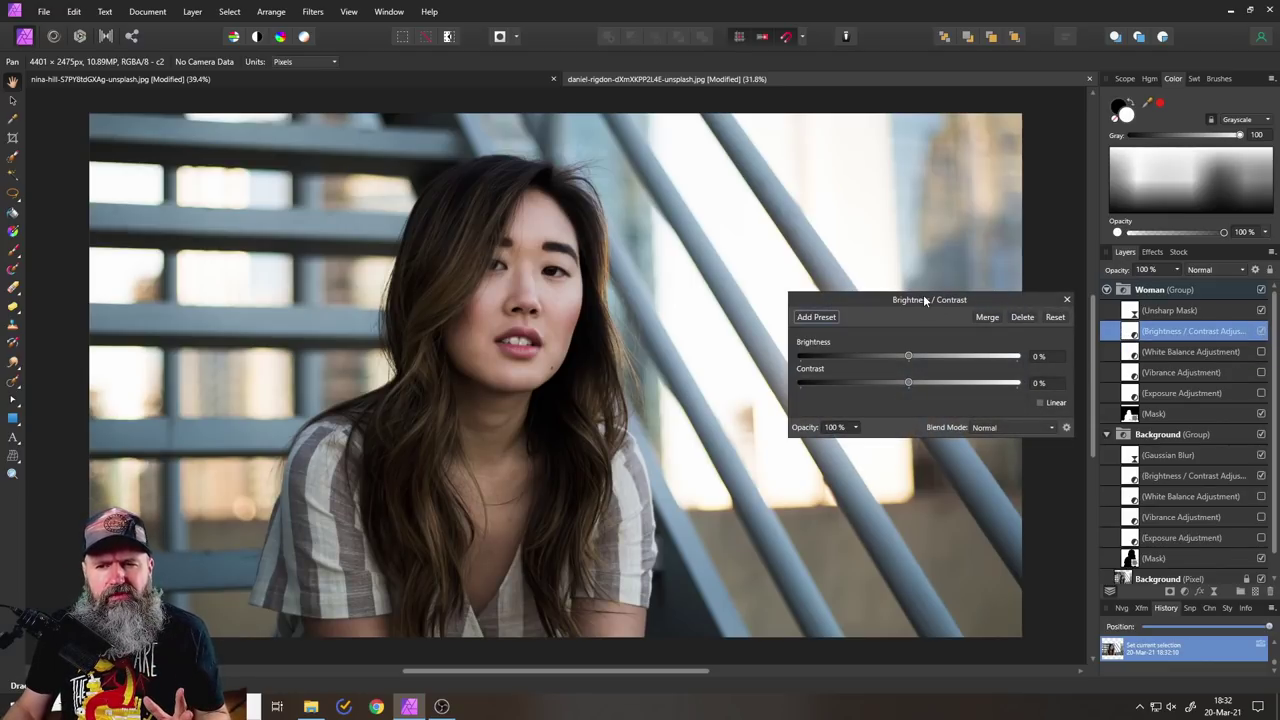
drag(926, 300, 861, 288)
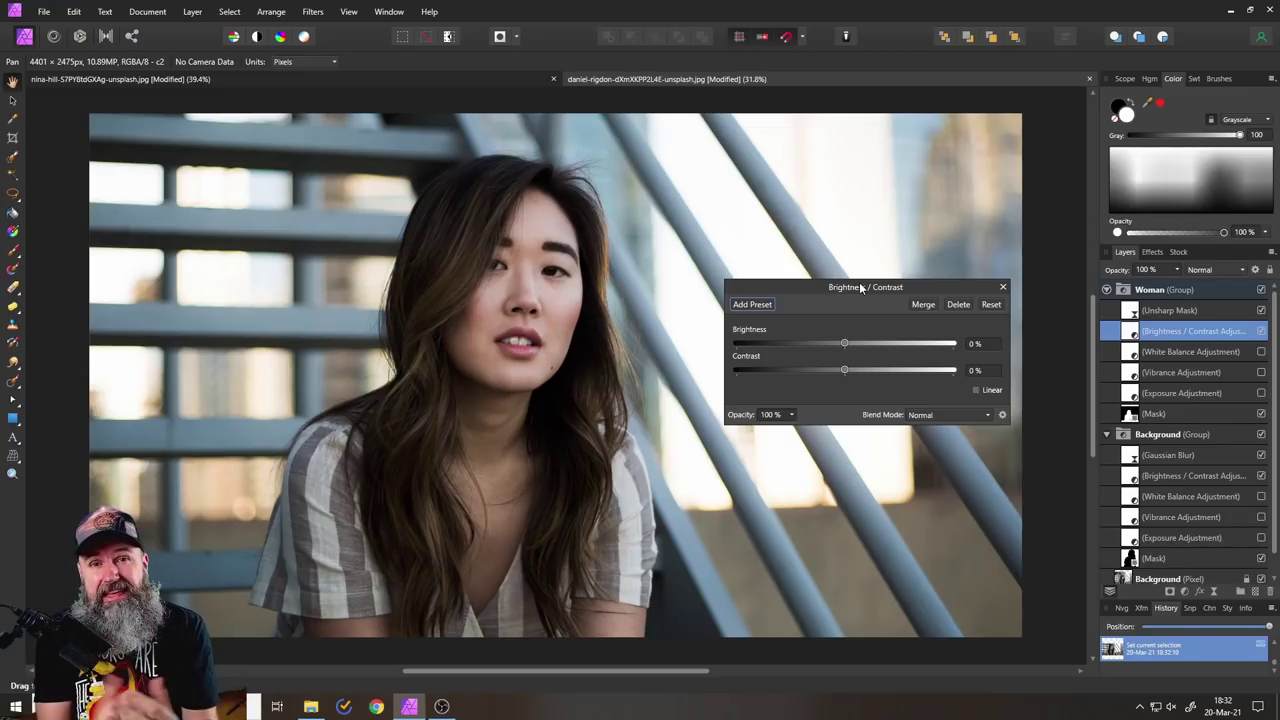
drag(834, 290, 880, 283)
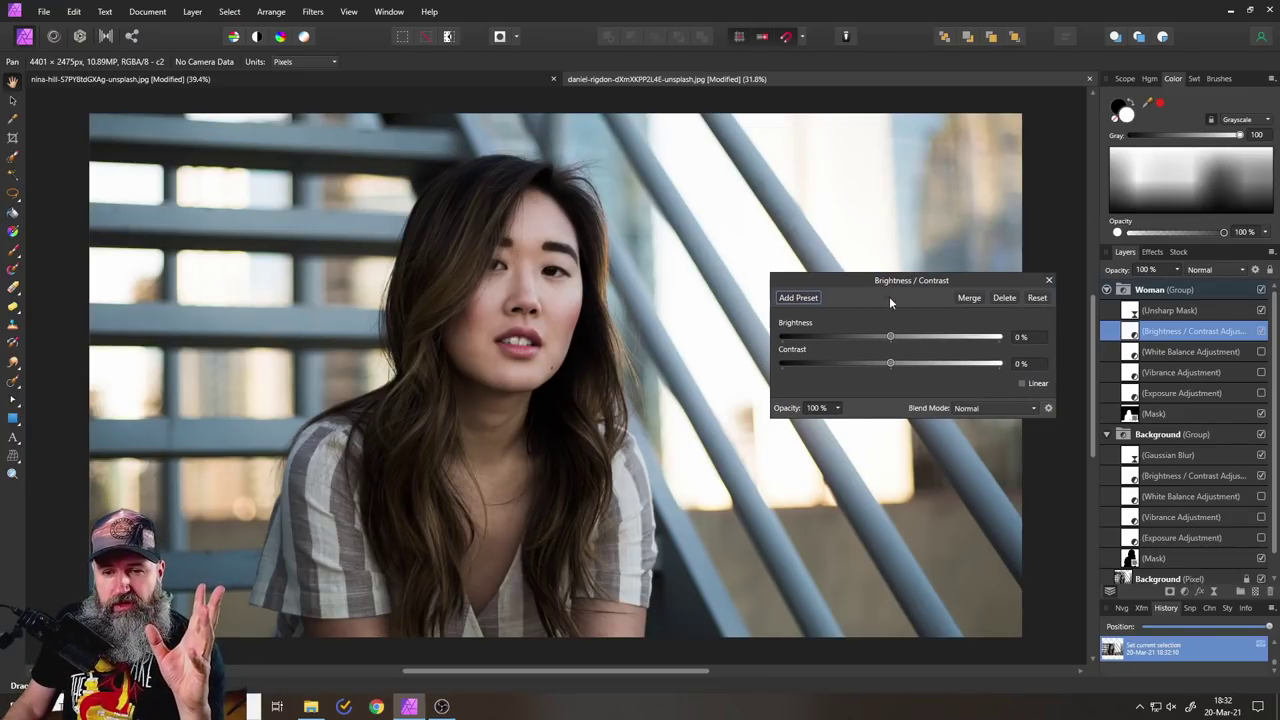
drag(889, 366, 706, 364)
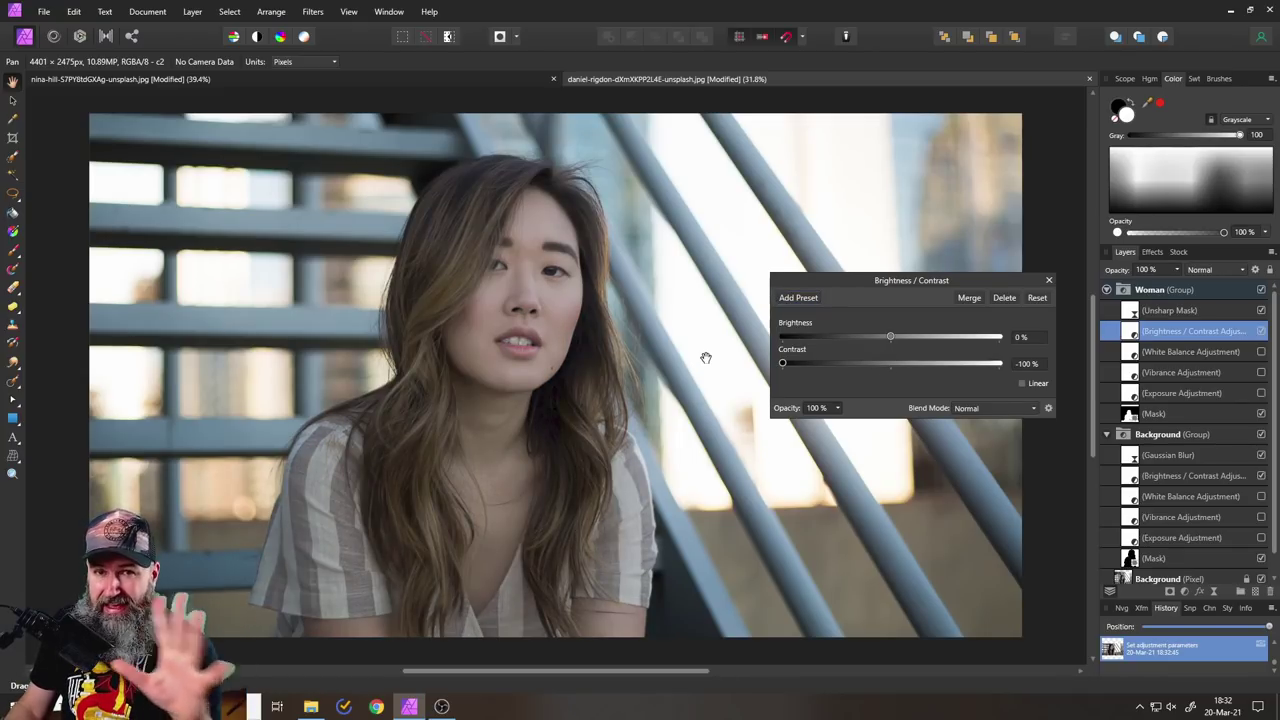
drag(782, 363, 916, 363)
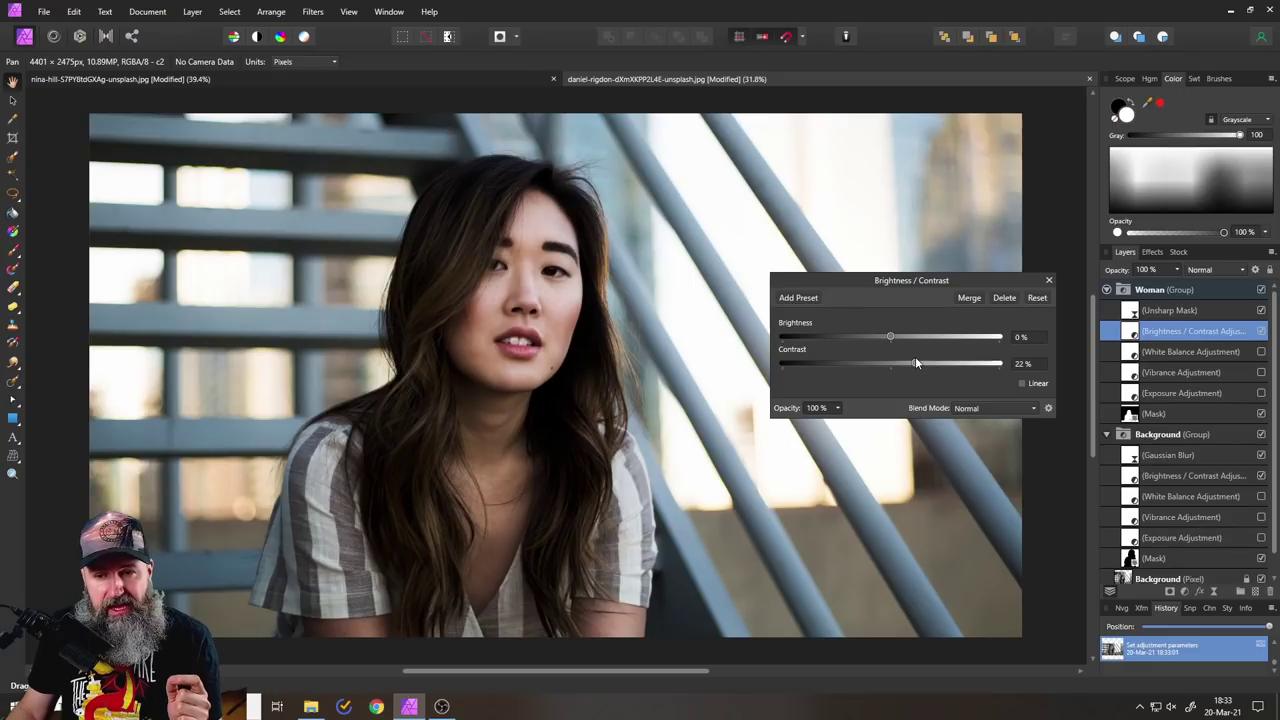
click(1048, 280)
Step: Set the contrast to -75 % in the Background group's Brightness / Contrast adjustment
double_click(1133, 477)
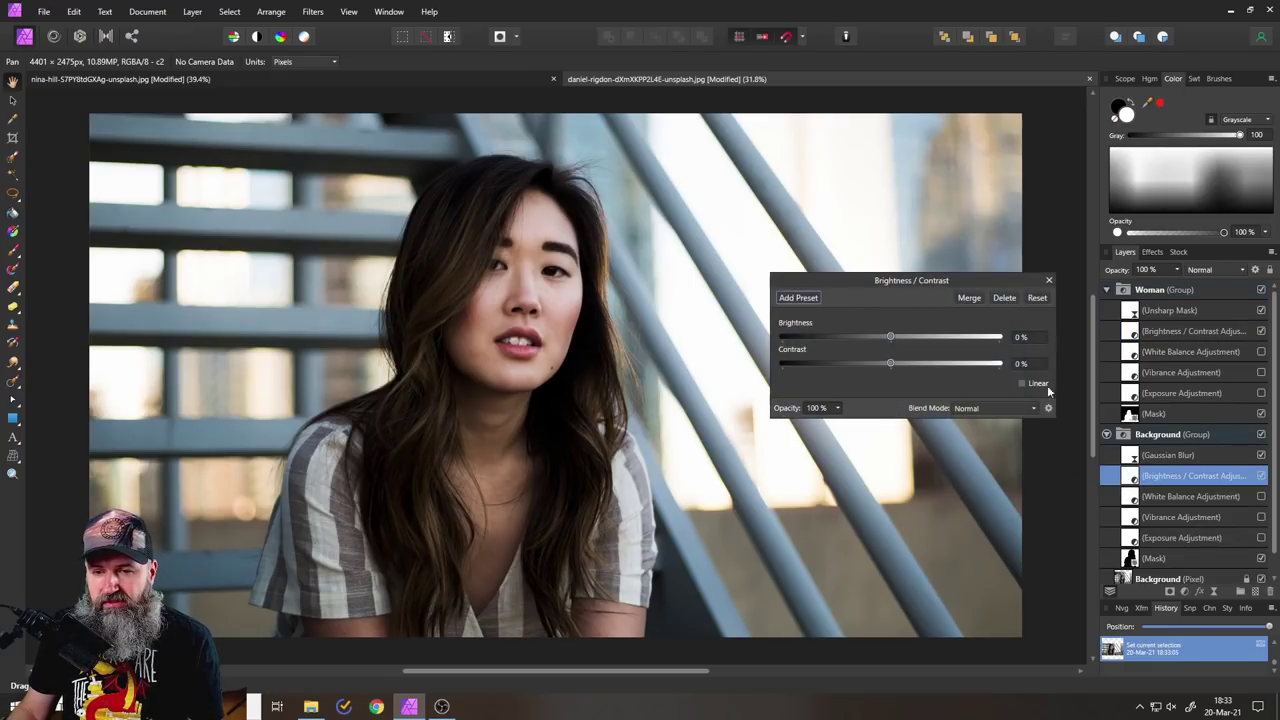
drag(886, 364, 767, 360)
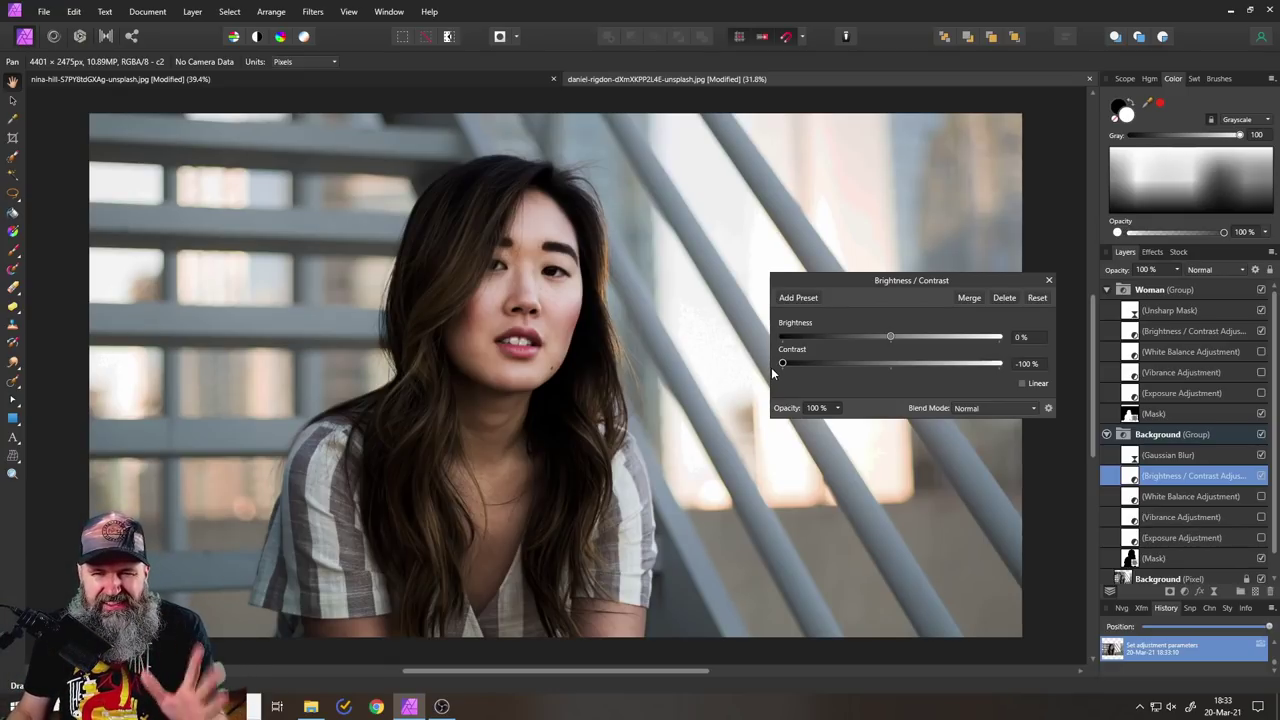
drag(782, 362, 994, 372)
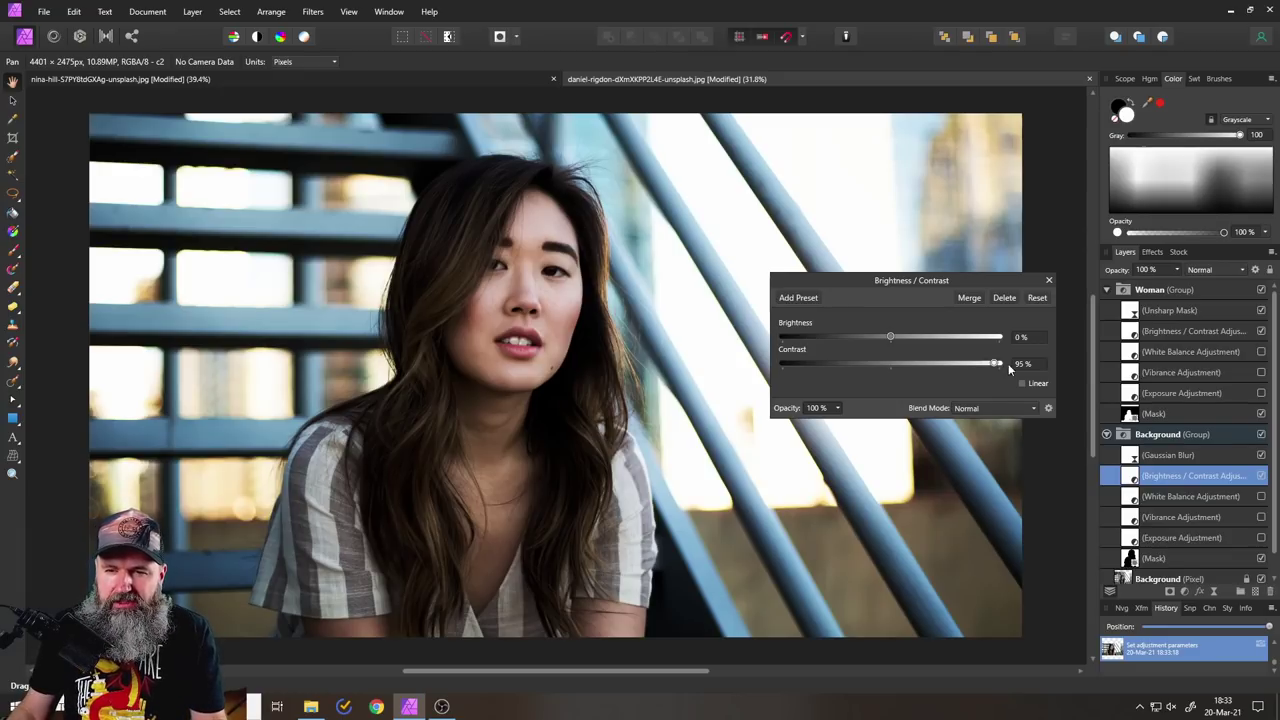
click(809, 363)
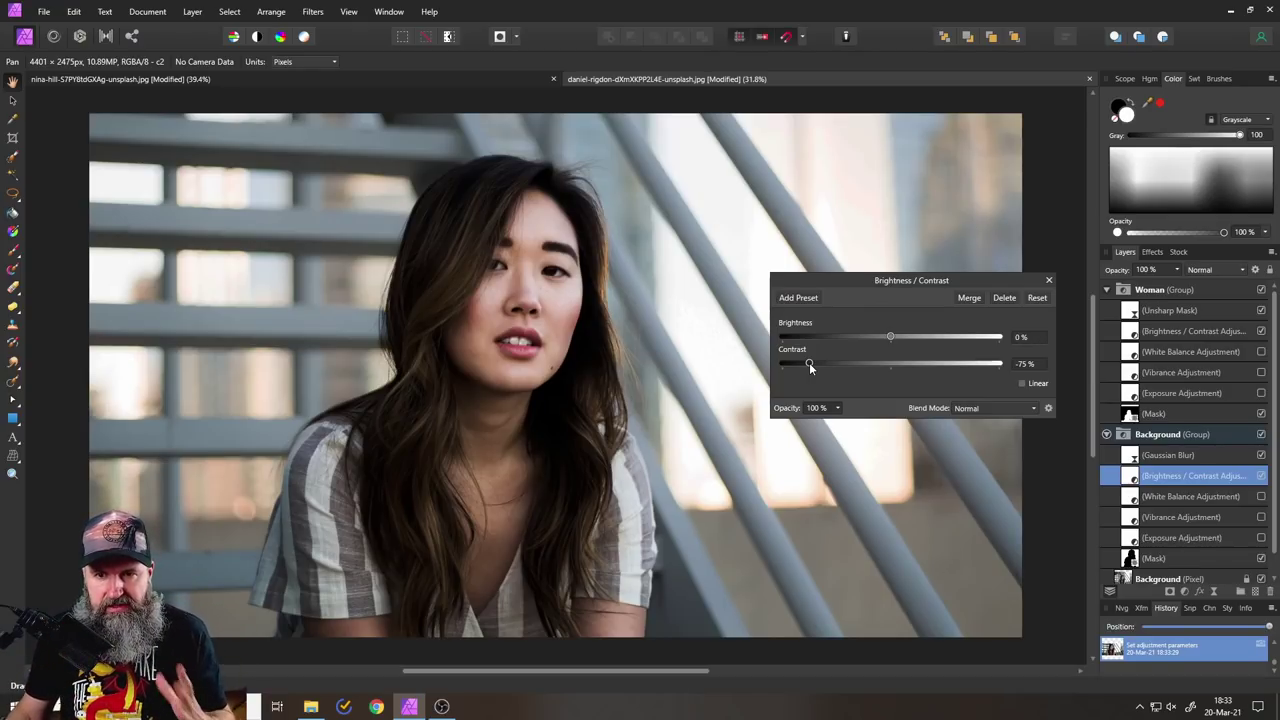
click(1047, 282)
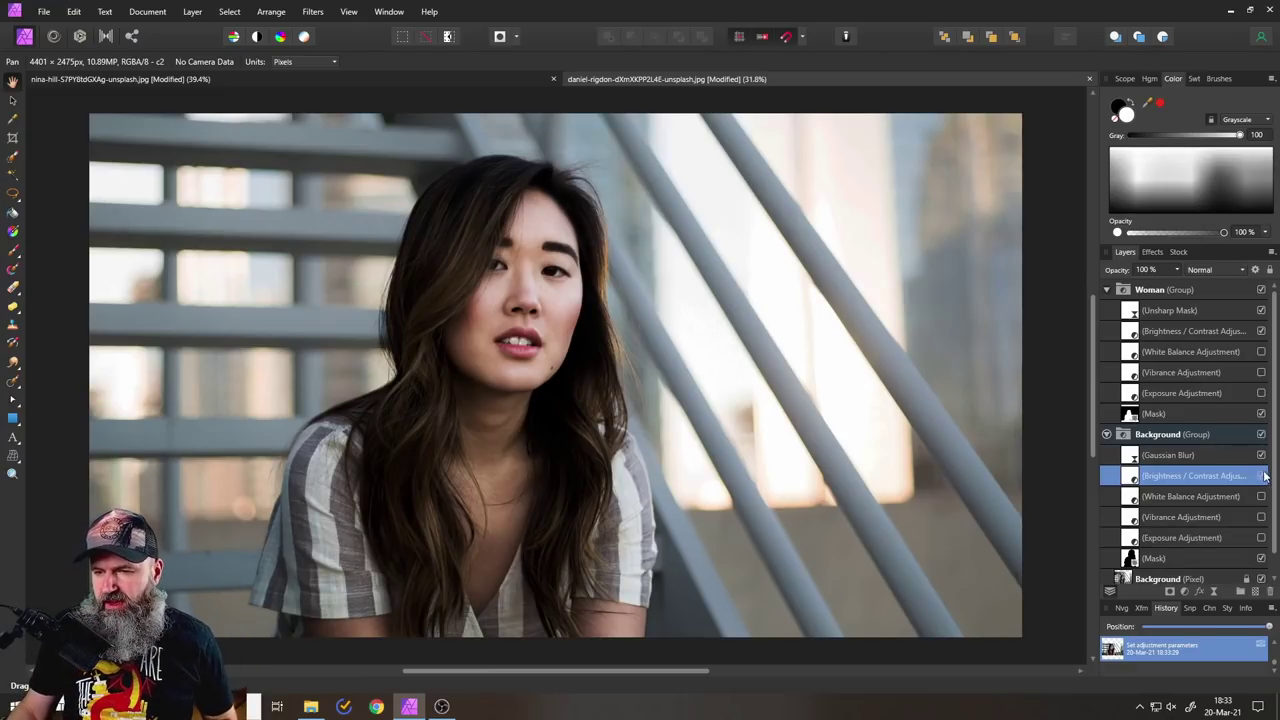
Step: Hide the Brightness / Contrast adjustments in the Background and Woman groups
click(1261, 476)
click(1261, 333)
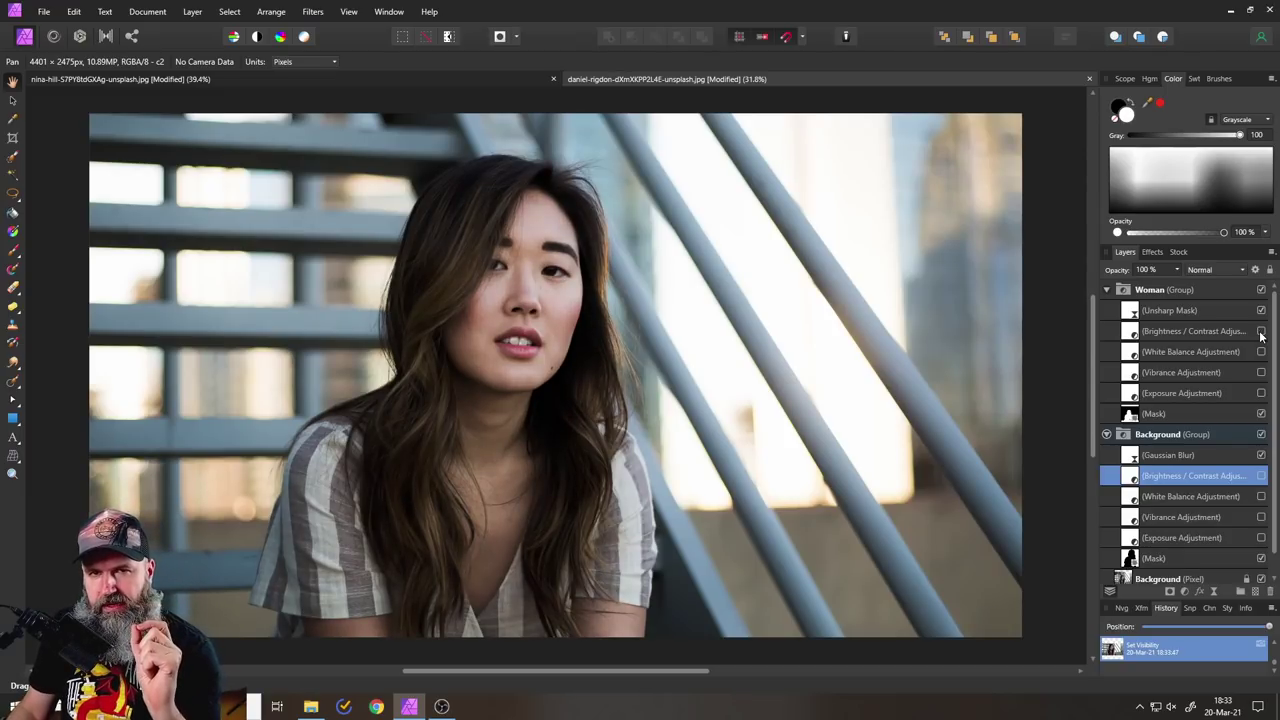
Step: Try a 29 px radius in the Background group's Gaussian Blur filter and reset it
double_click(1135, 456)
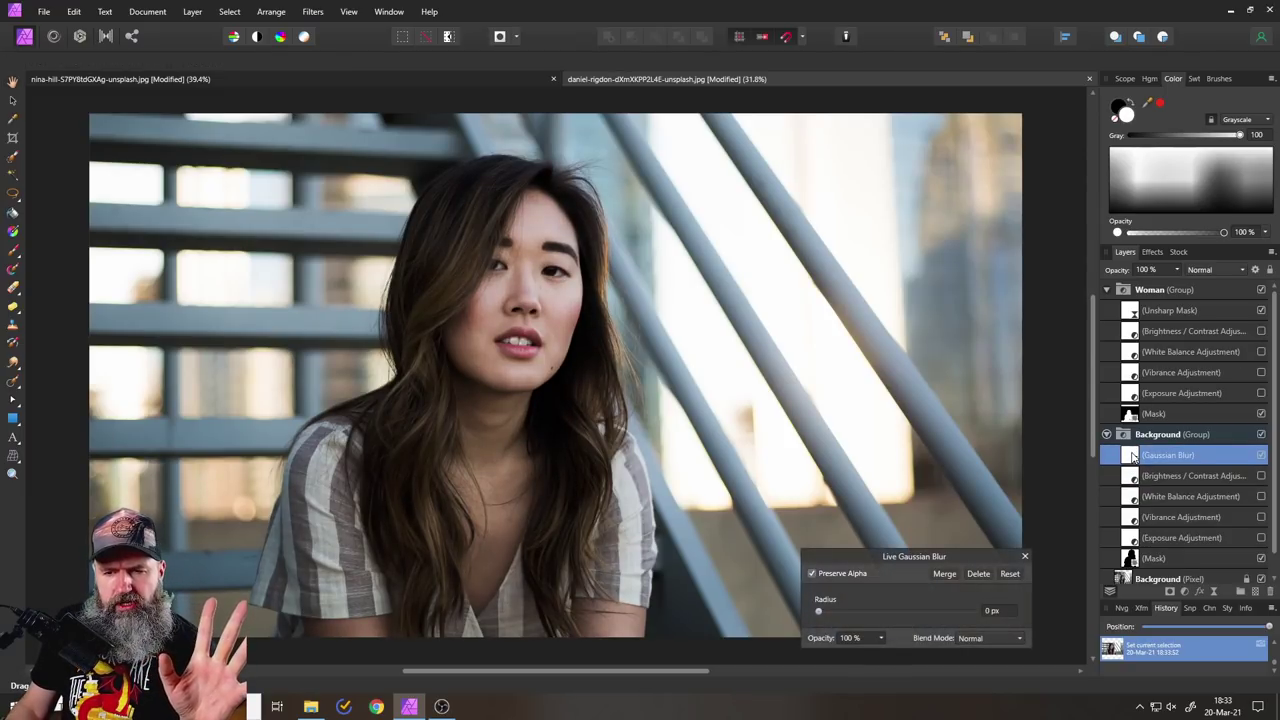
drag(909, 552, 925, 371)
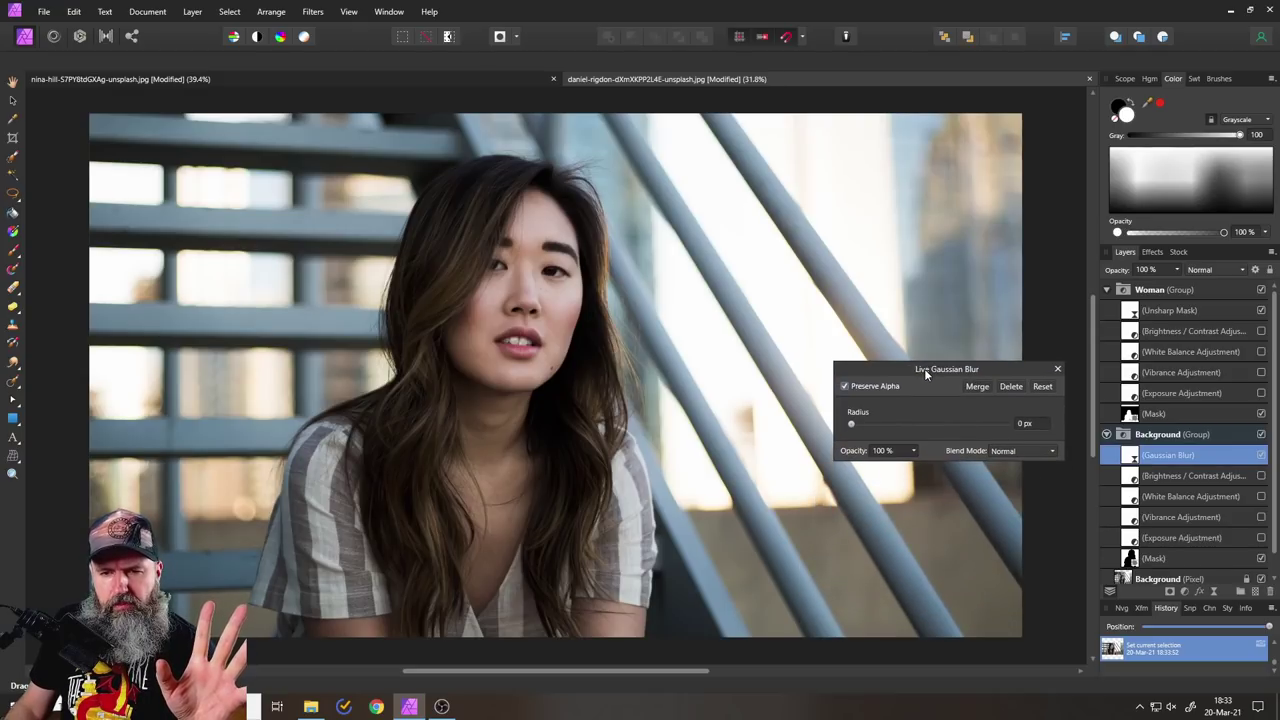
click(950, 424)
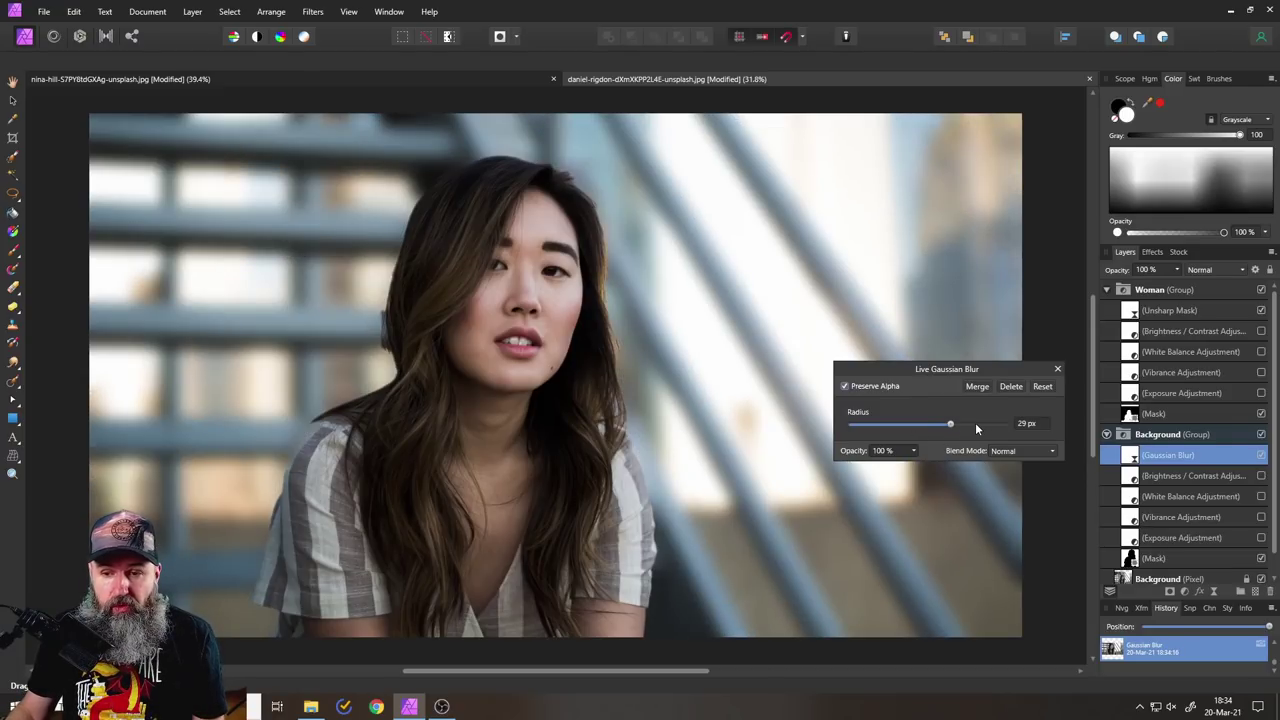
drag(895, 375, 1004, 387)
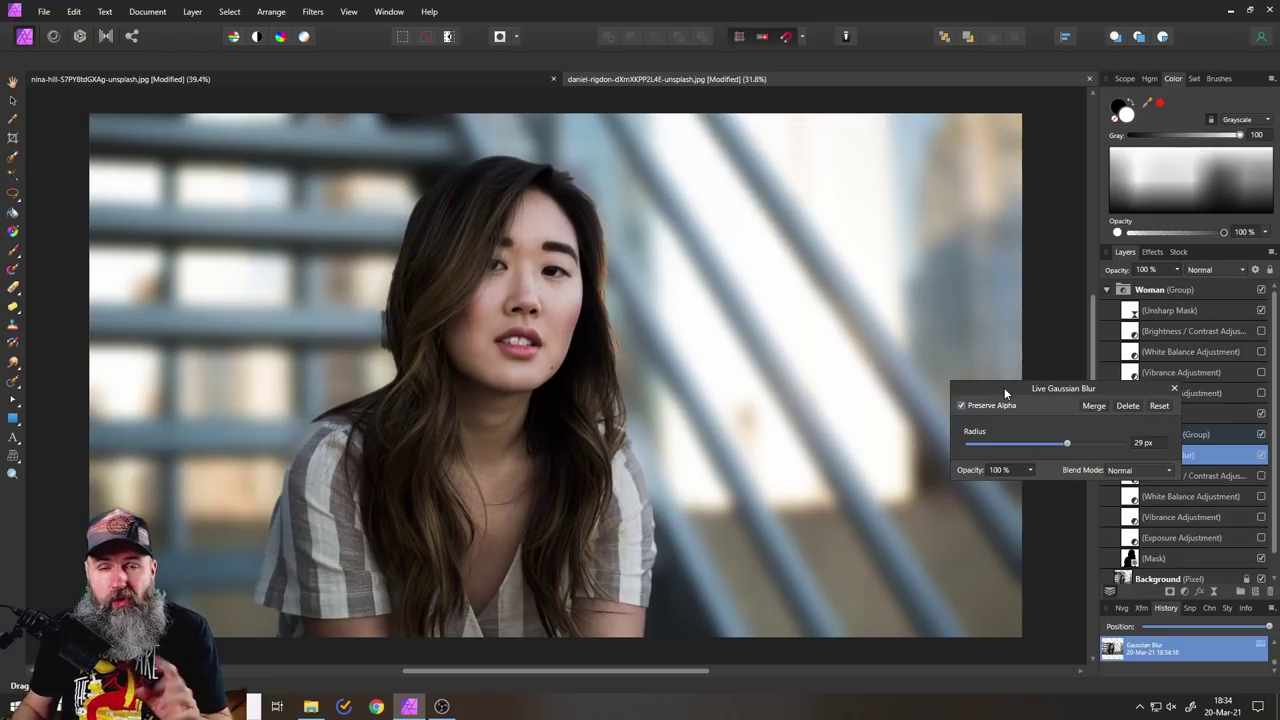
click(1159, 406)
click(1174, 388)
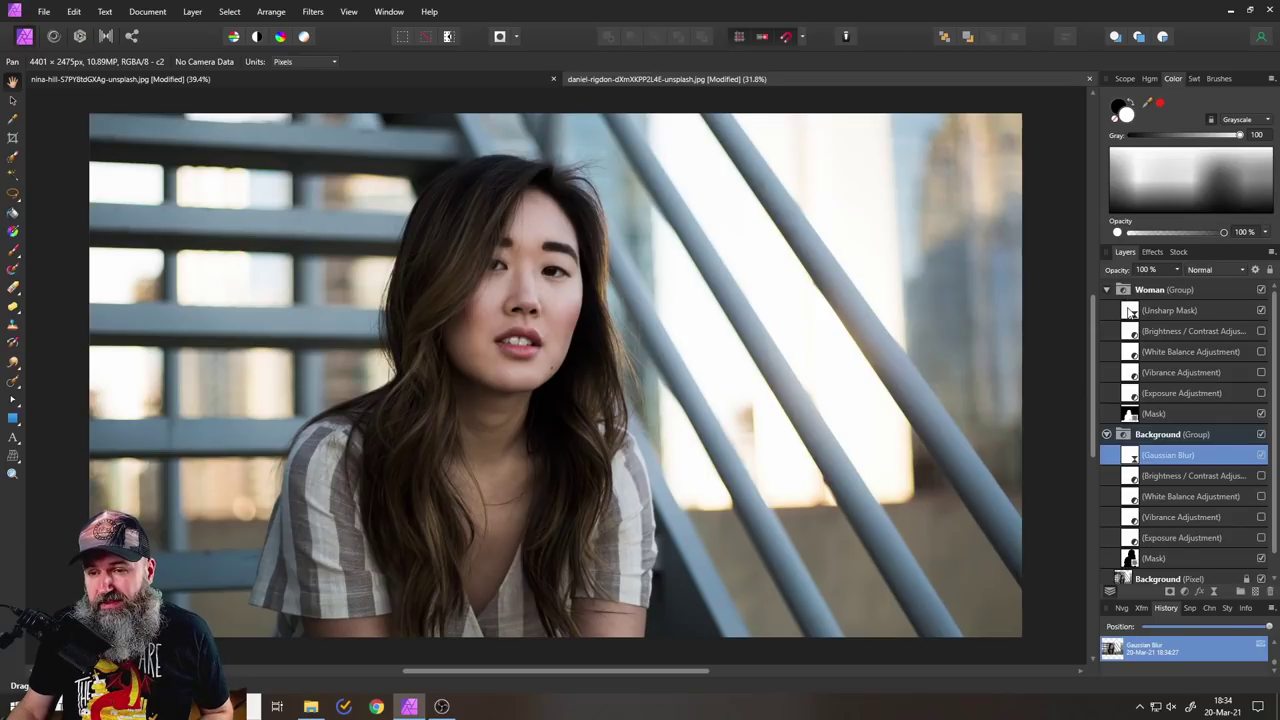
Step: Set the Woman group's Unsharp Mask to a 15.2 px radius and 1.757 factor, and toggle the filter's visibility
double_click(1130, 312)
drag(1010, 342, 900, 367)
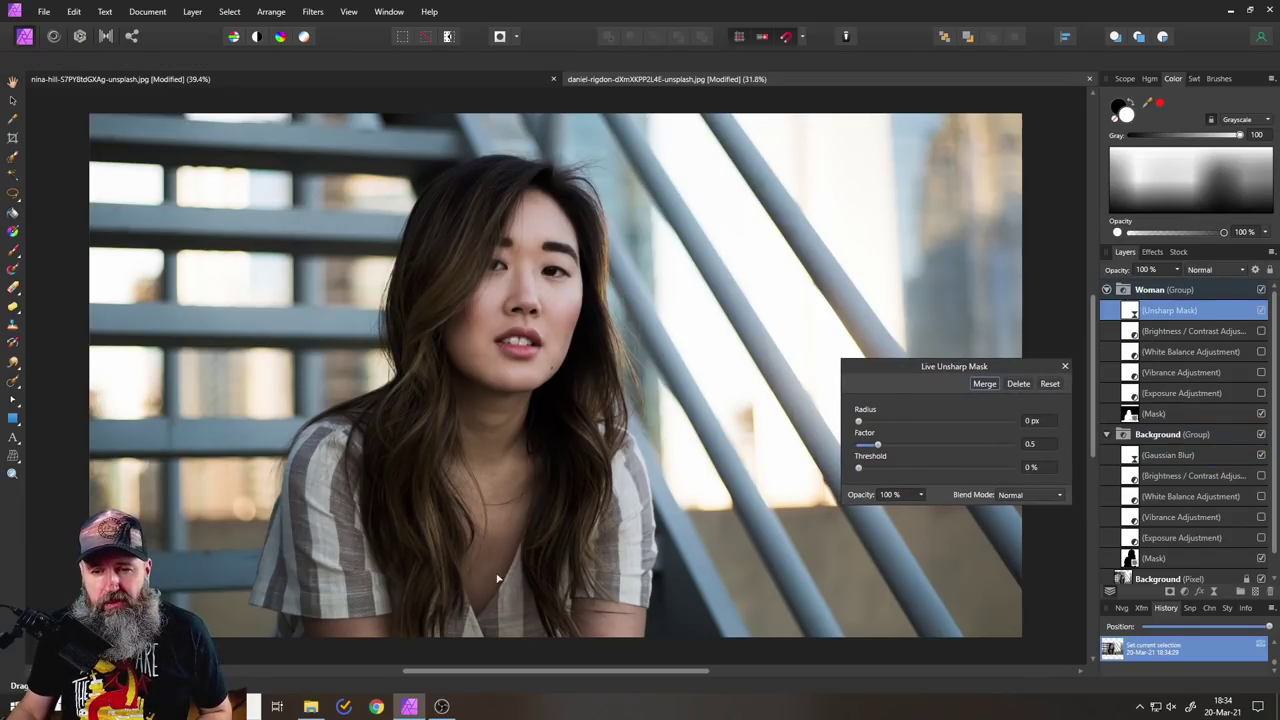
drag(858, 421, 933, 421)
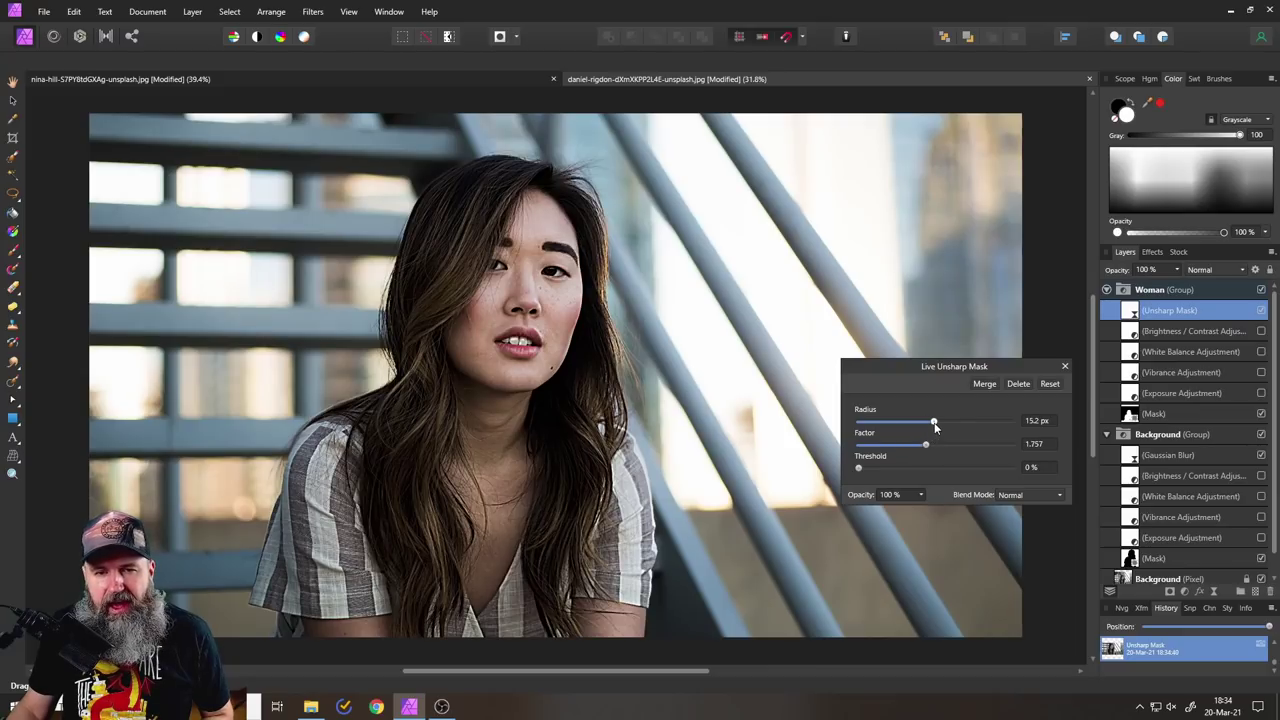
click(1065, 367)
click(1261, 311)
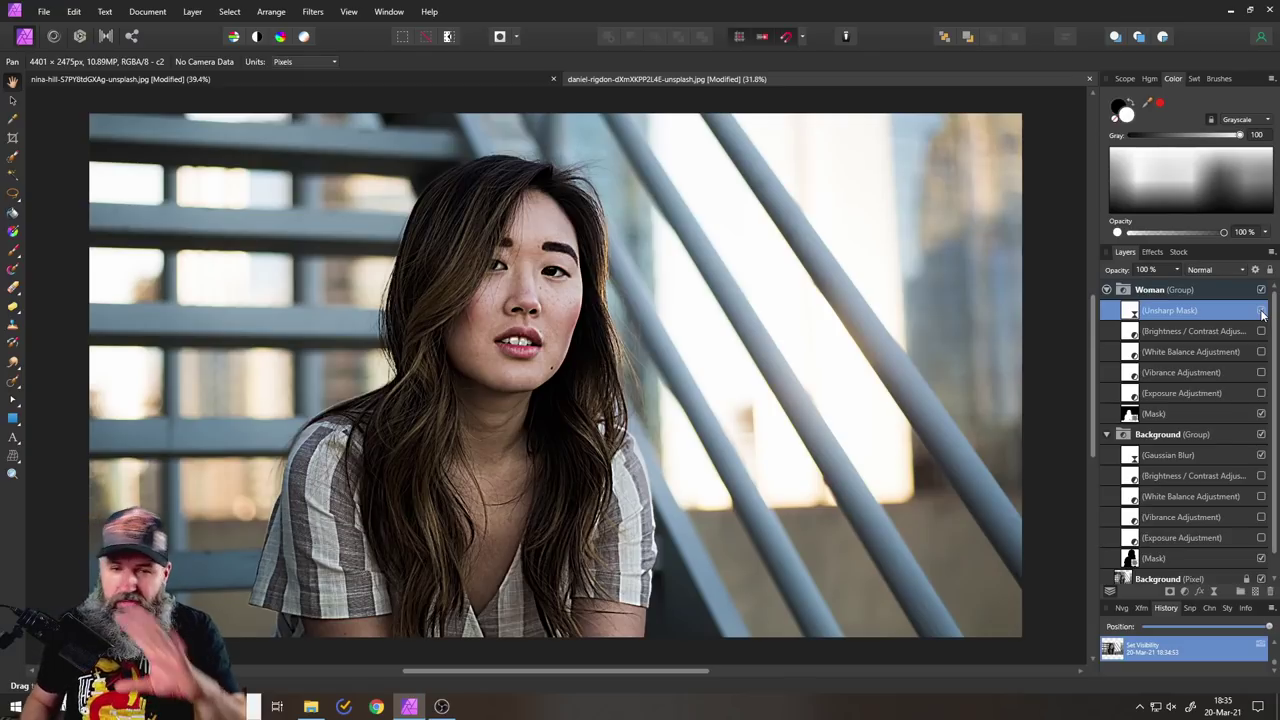
Step: Switch to the arcade photo, add an Exposure adjustment of 1.785 and invert the adjustment's mask
click(610, 78)
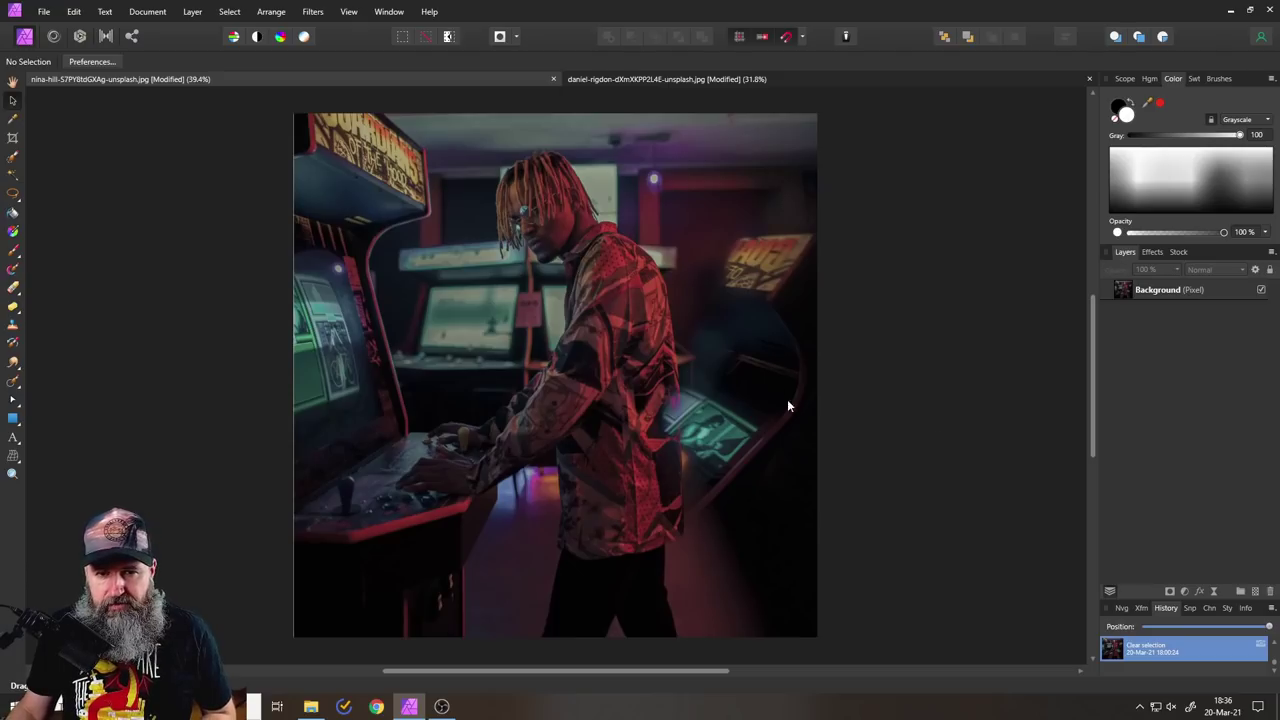
click(1186, 592)
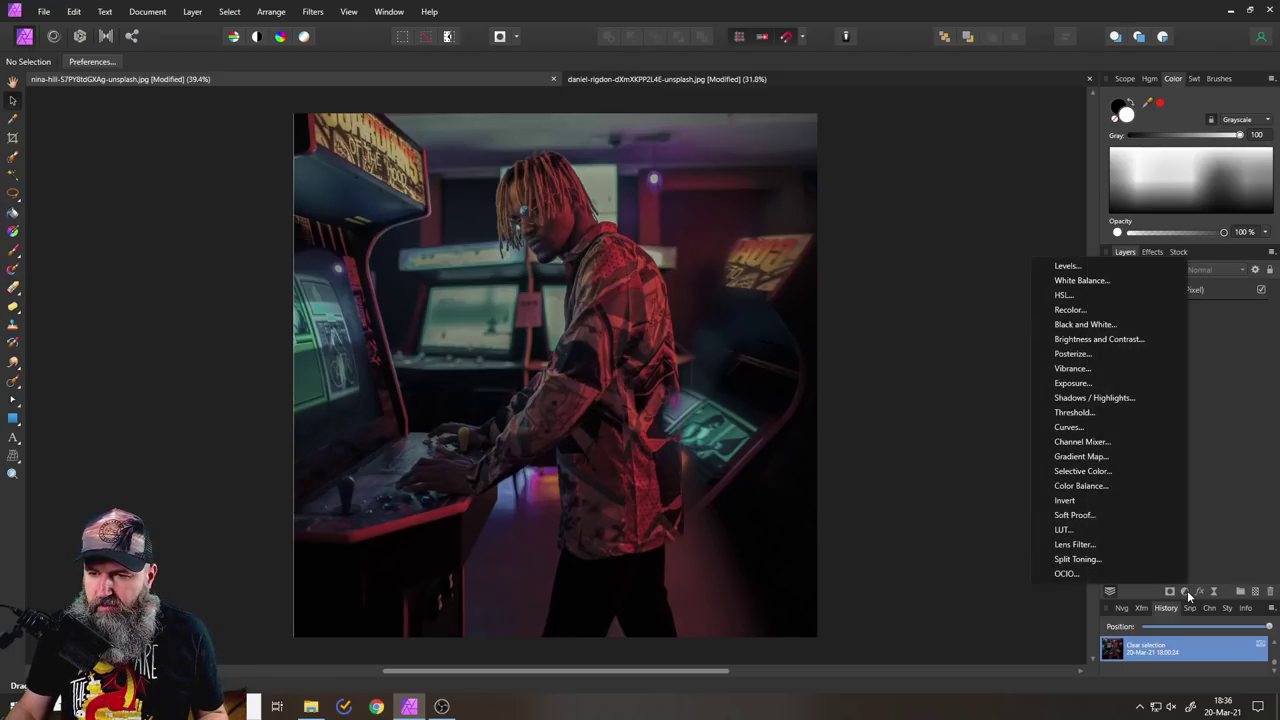
click(1088, 386)
drag(868, 323, 878, 340)
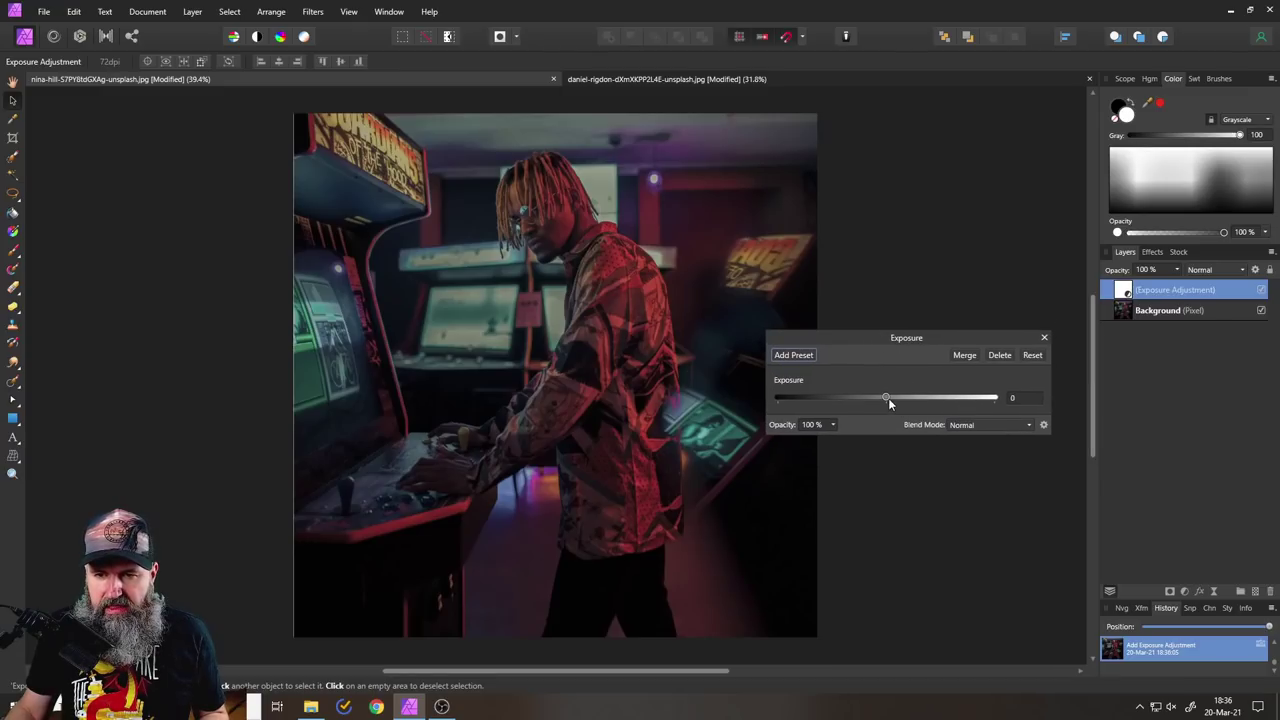
drag(888, 396, 896, 398)
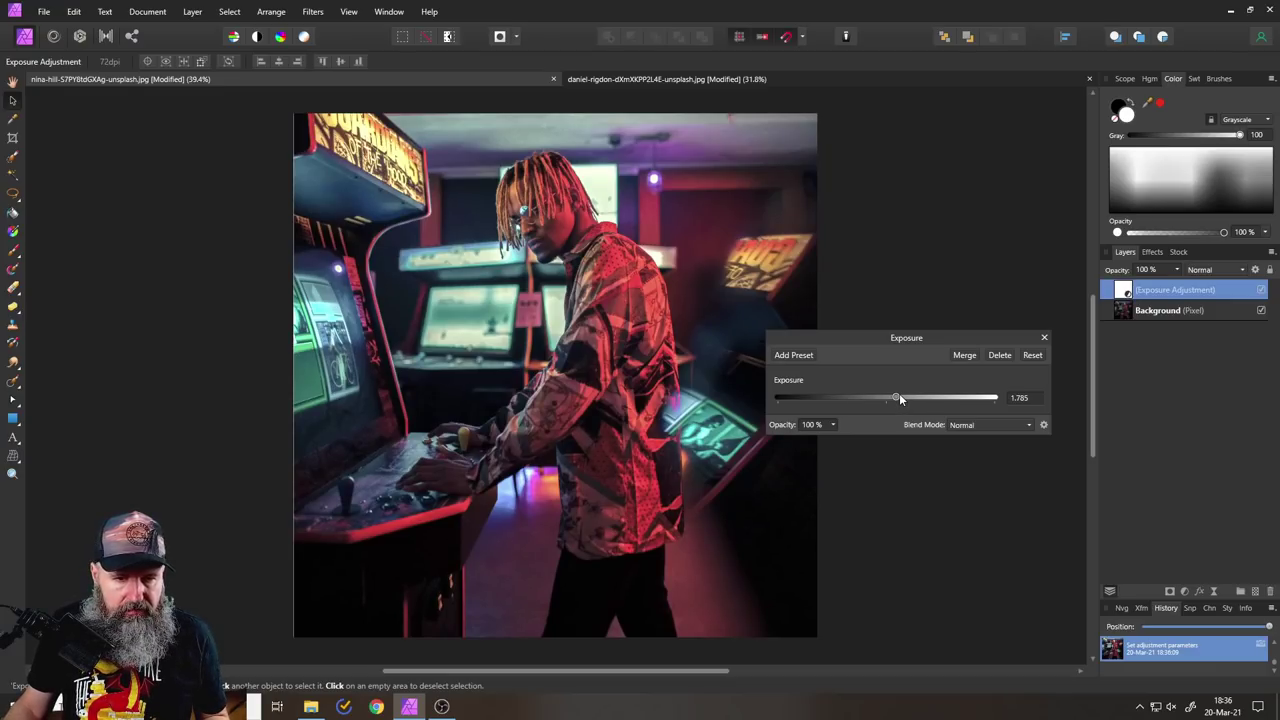
click(1044, 338)
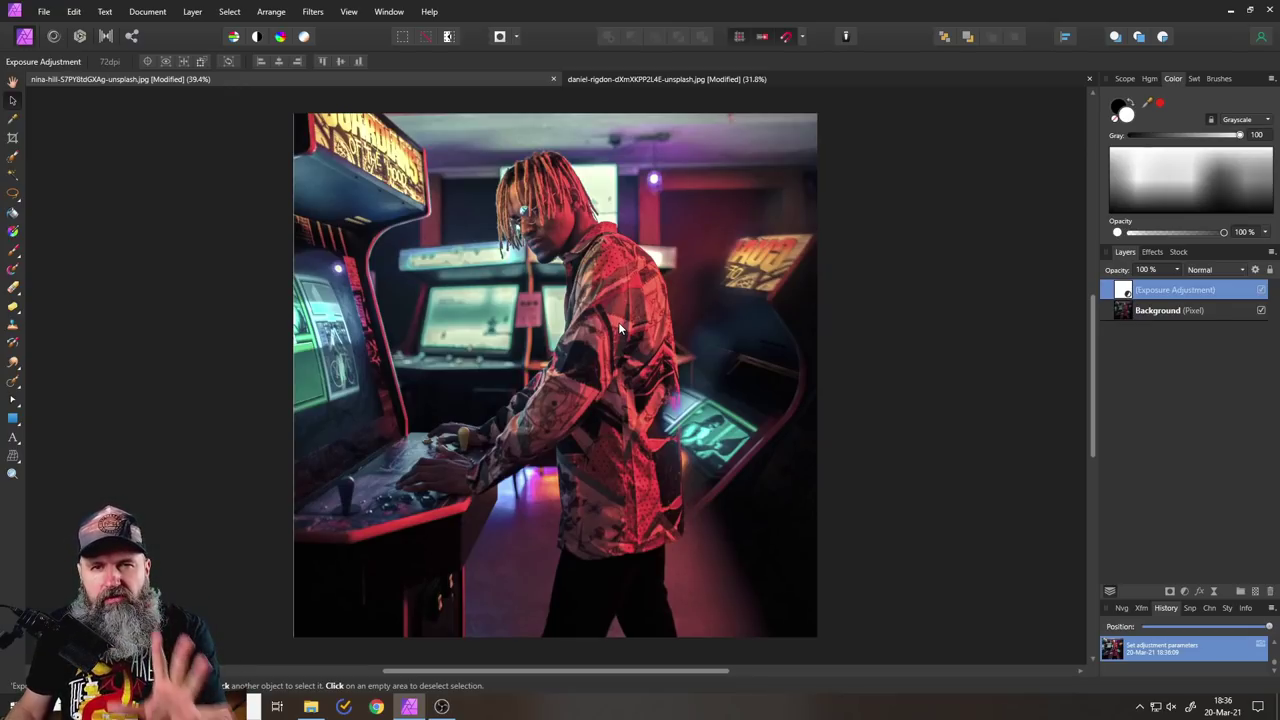
click(198, 14)
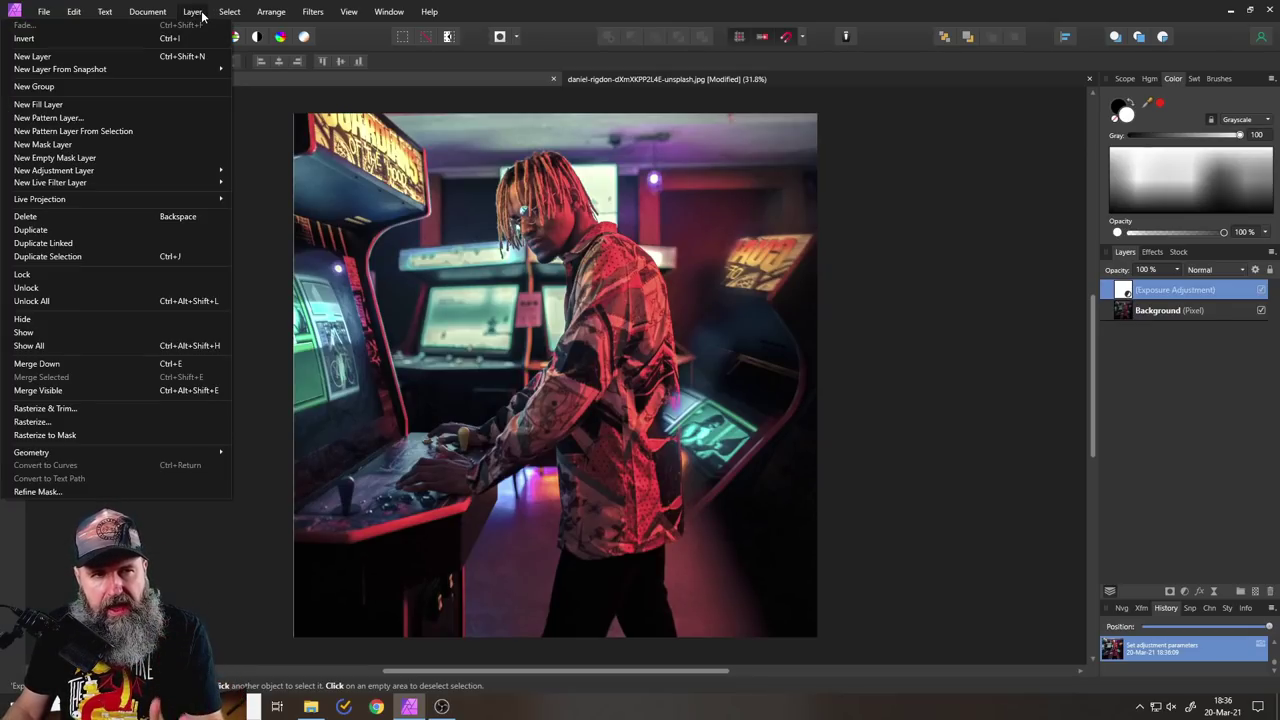
click(156, 38)
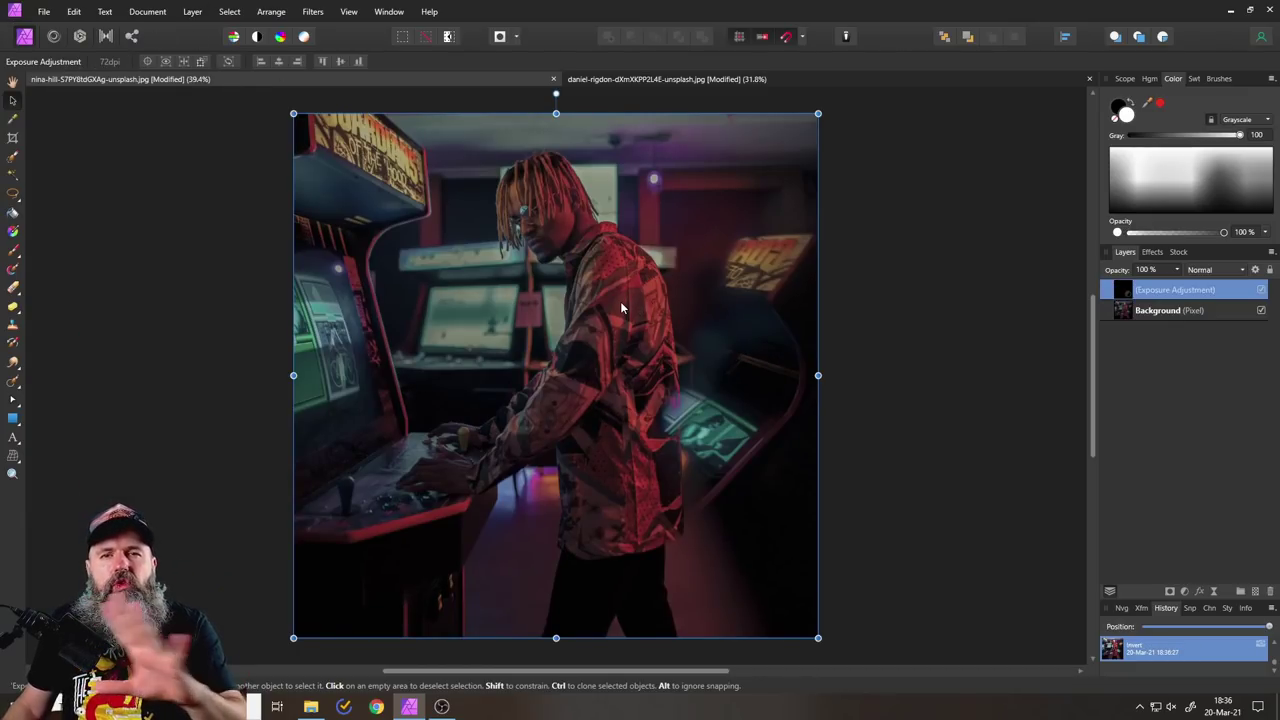
Step: Paint white into the exposure mask over the nearest arcade machine's screen with a 322 px brush at 52 % opacity and 49 % hardness
click(13, 250)
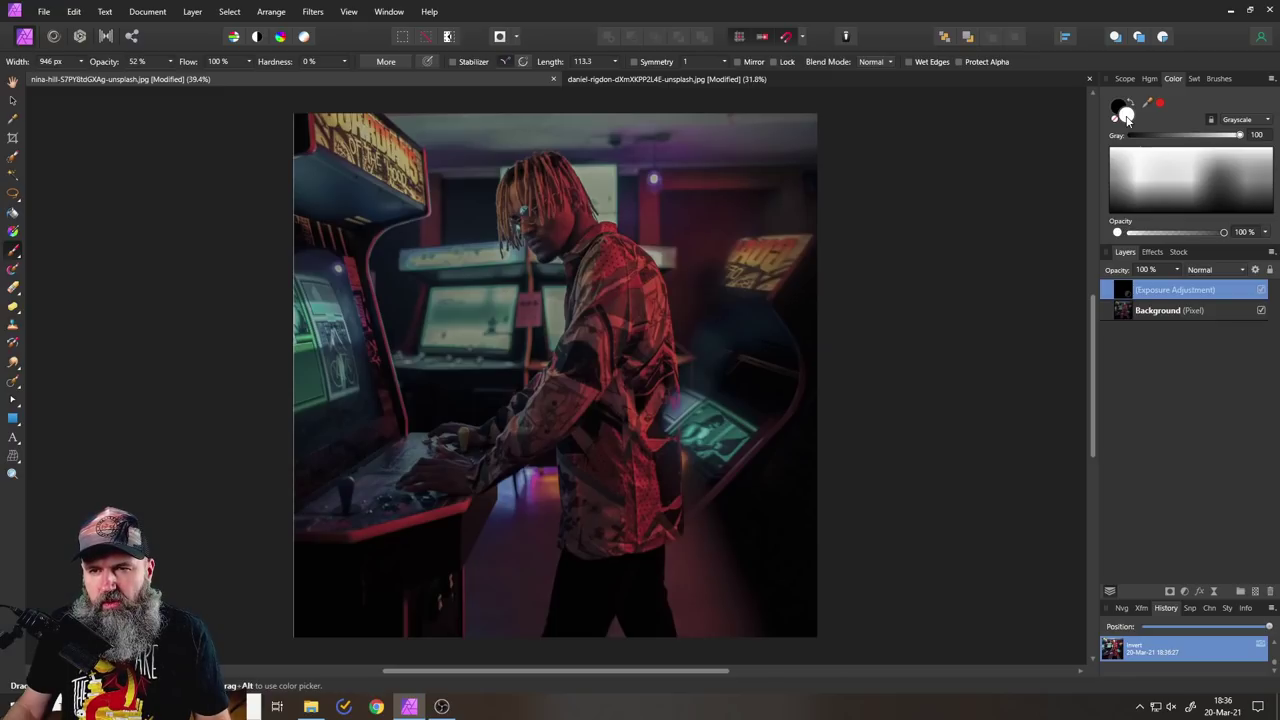
click(81, 62)
drag(65, 76, 63, 78)
mouse_move(302, 290)
mouse_down()
mouse_move(308, 318)
mouse_move(316, 302)
mouse_up()
drag(350, 78, 396, 80)
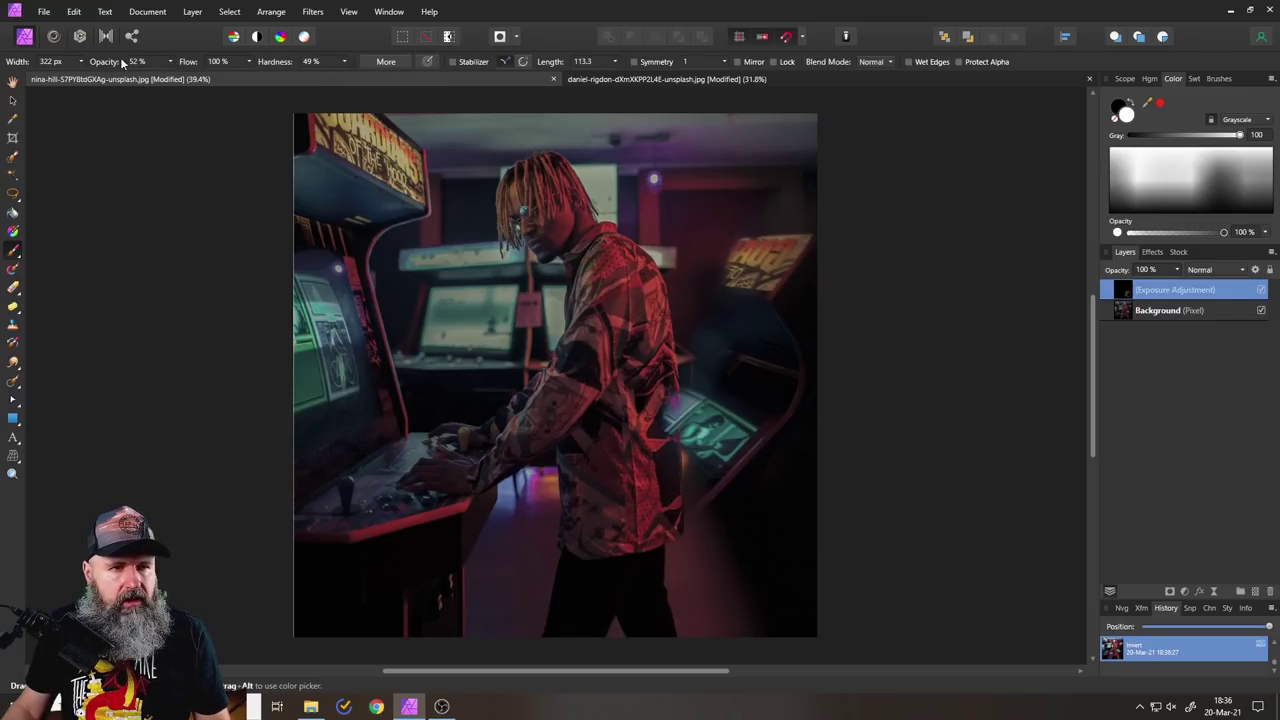
drag(310, 195, 342, 360)
scroll(340, 355, up, 2)
mouse_move(295, 193)
mouse_down()
mouse_move(298, 347)
mouse_move(312, 317)
mouse_move(286, 251)
mouse_up()
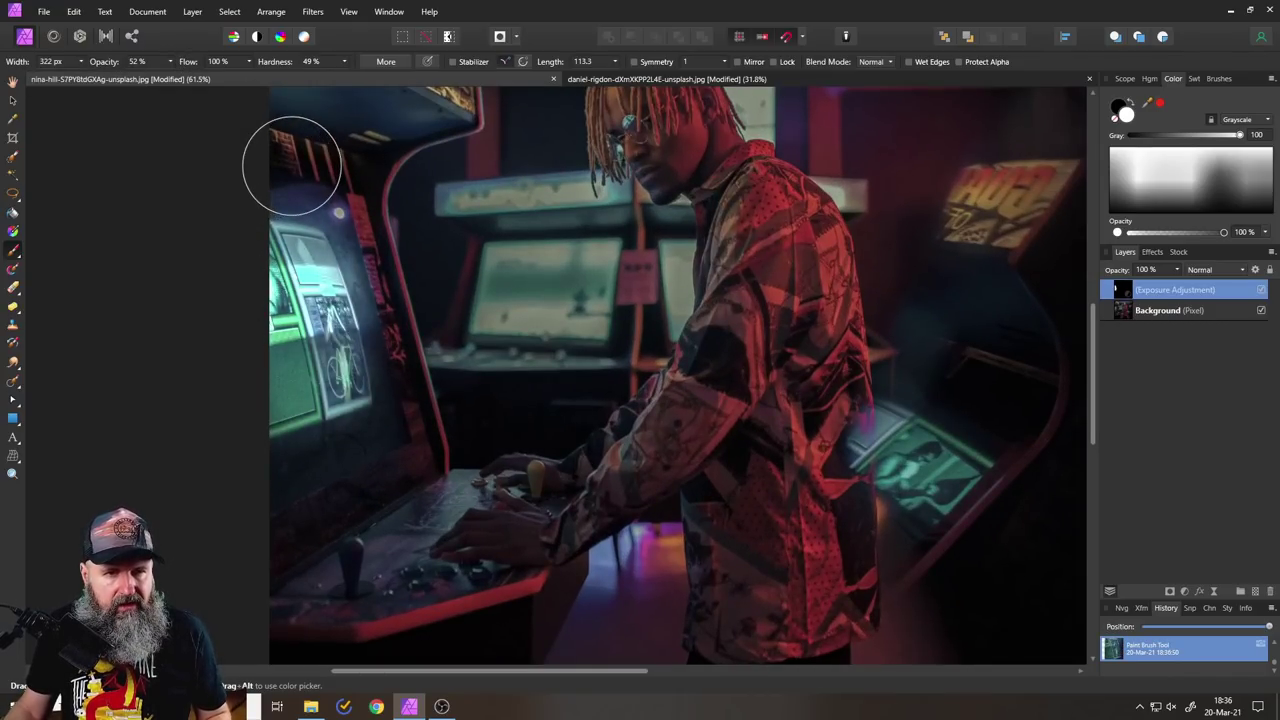
Step: Paint the red side strips and inner edge of the nearest arcade machine into the mask with a 134 px brush at 84 % opacity
click(81, 61)
drag(83, 76, 66, 77)
click(170, 61)
drag(171, 76, 201, 77)
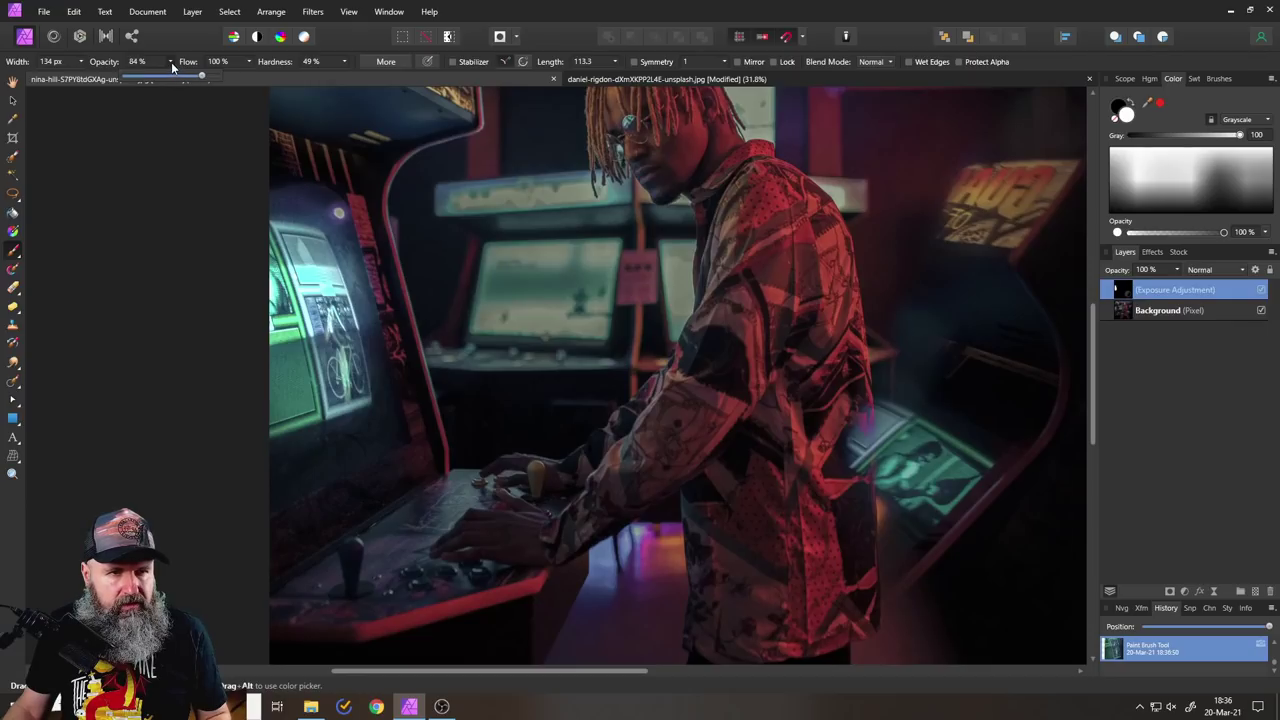
mouse_move(363, 177)
mouse_down()
mouse_move(428, 453)
mouse_move(378, 217)
mouse_move(375, 238)
mouse_move(390, 160)
mouse_move(373, 170)
mouse_move(405, 146)
mouse_move(356, 151)
mouse_move(410, 145)
mouse_up()
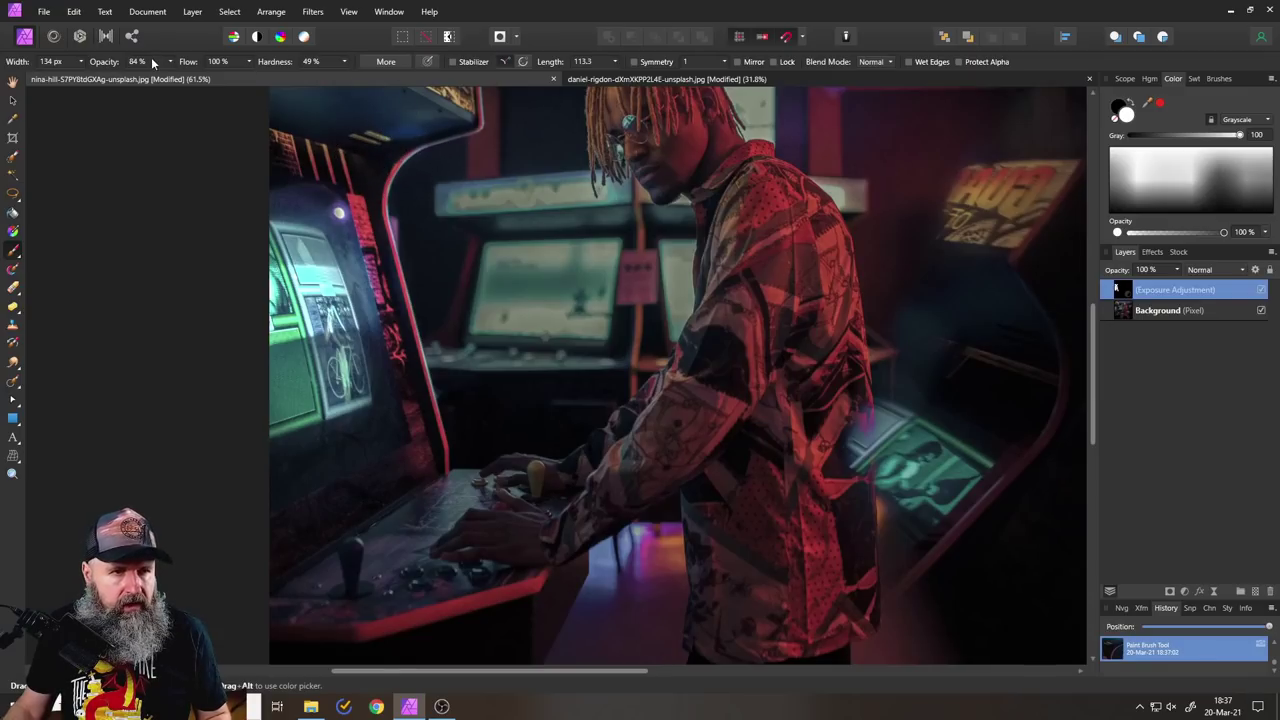
Step: Paint the machine's glowing outer rim into the exposure mask with a 31 px brush, following it up beside the sign
click(81, 61)
drag(74, 76, 57, 76)
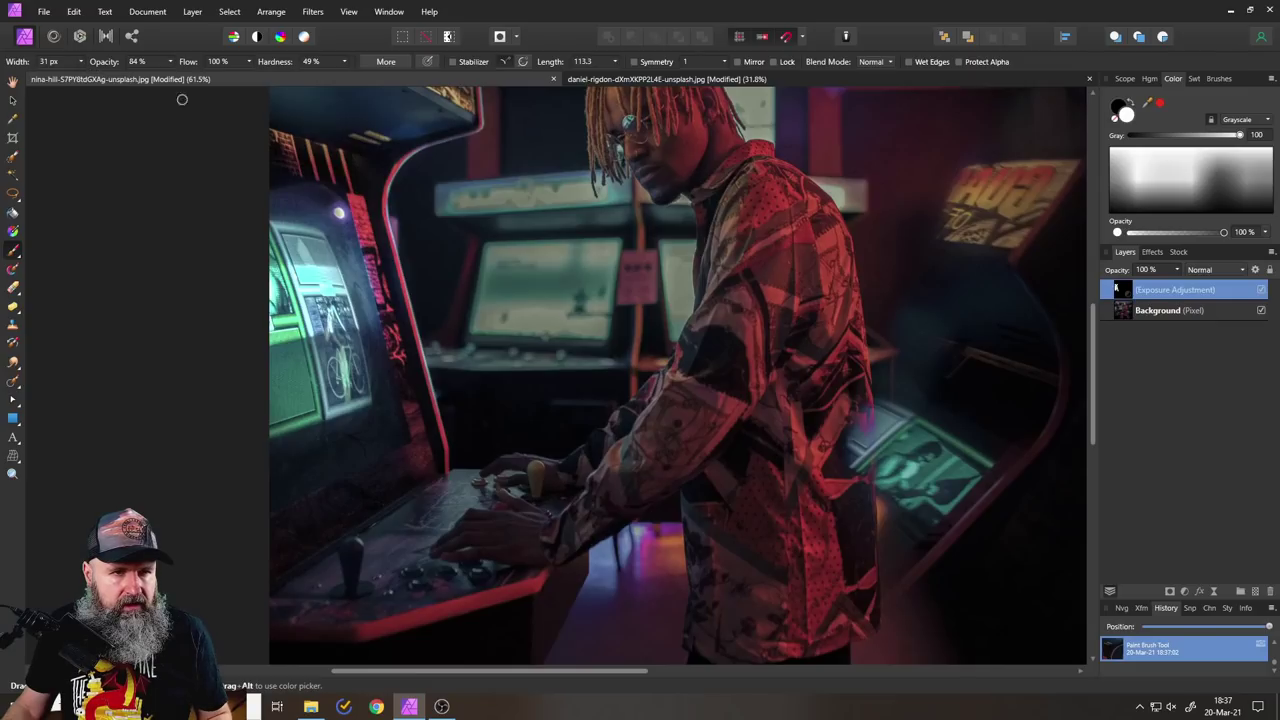
scroll(443, 169, up, 5)
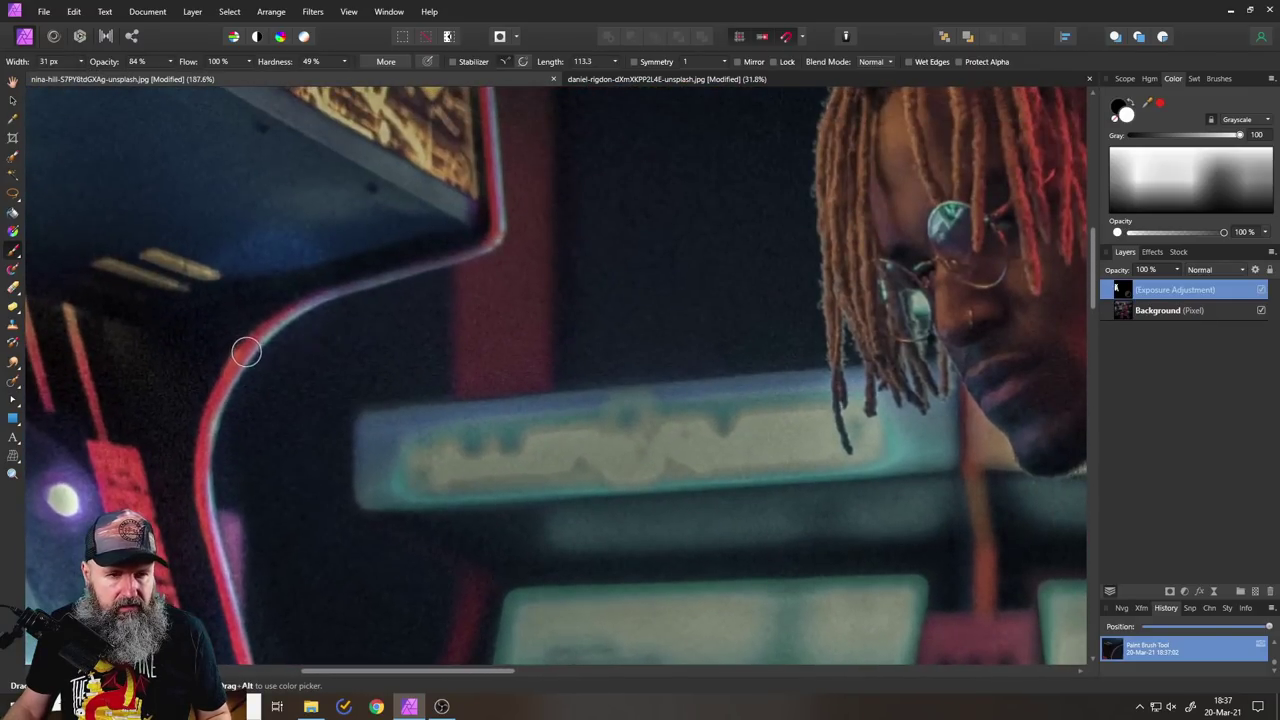
mouse_move(247, 352)
mouse_down()
mouse_move(349, 290)
mouse_move(312, 295)
mouse_move(480, 243)
mouse_move(460, 260)
mouse_move(496, 186)
mouse_move(491, 242)
mouse_move(453, 256)
mouse_move(504, 225)
mouse_move(490, 105)
mouse_up()
scroll(529, 346, up, 3)
mouse_move(529, 346)
mouse_down()
mouse_move(477, 220)
mouse_move(471, 137)
mouse_move(523, 138)
mouse_up()
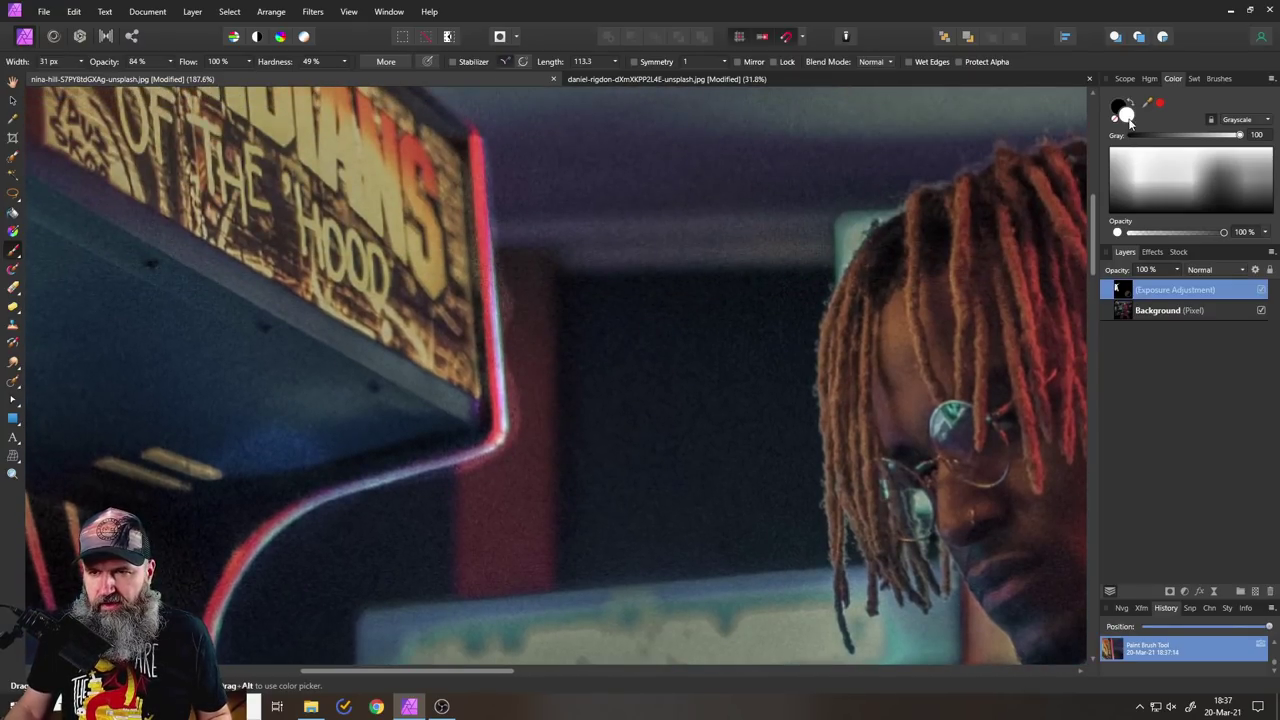
Step: Paint black along the outside of the glowing rim to remove the exposure spill from the surrounding background
drag(511, 151, 511, 276)
mouse_move(518, 333)
mouse_down()
mouse_move(540, 454)
mouse_move(520, 336)
mouse_up()
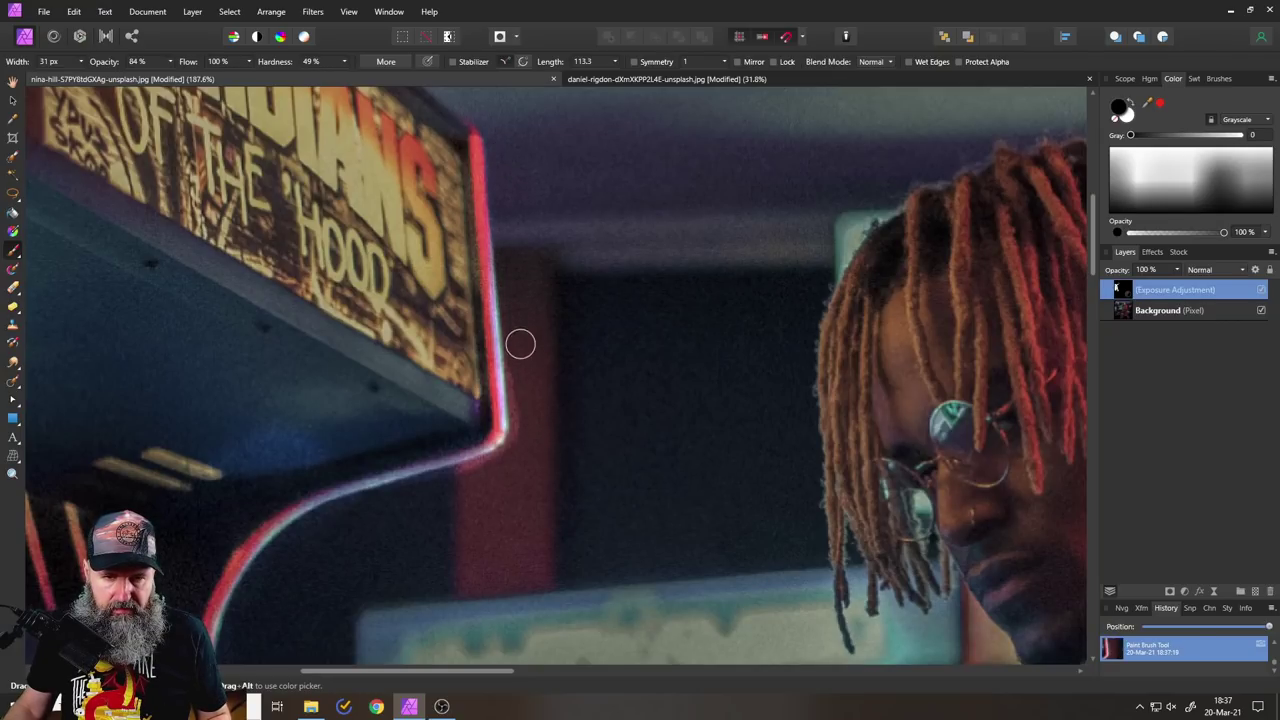
mouse_move(533, 436)
mouse_down()
mouse_move(509, 463)
mouse_move(532, 435)
mouse_move(492, 471)
mouse_move(526, 446)
mouse_move(446, 486)
mouse_move(485, 475)
mouse_up()
mouse_move(275, 404)
mouse_down()
mouse_move(338, 384)
mouse_move(271, 428)
mouse_move(212, 433)
mouse_move(215, 448)
mouse_move(306, 453)
mouse_move(220, 462)
mouse_up()
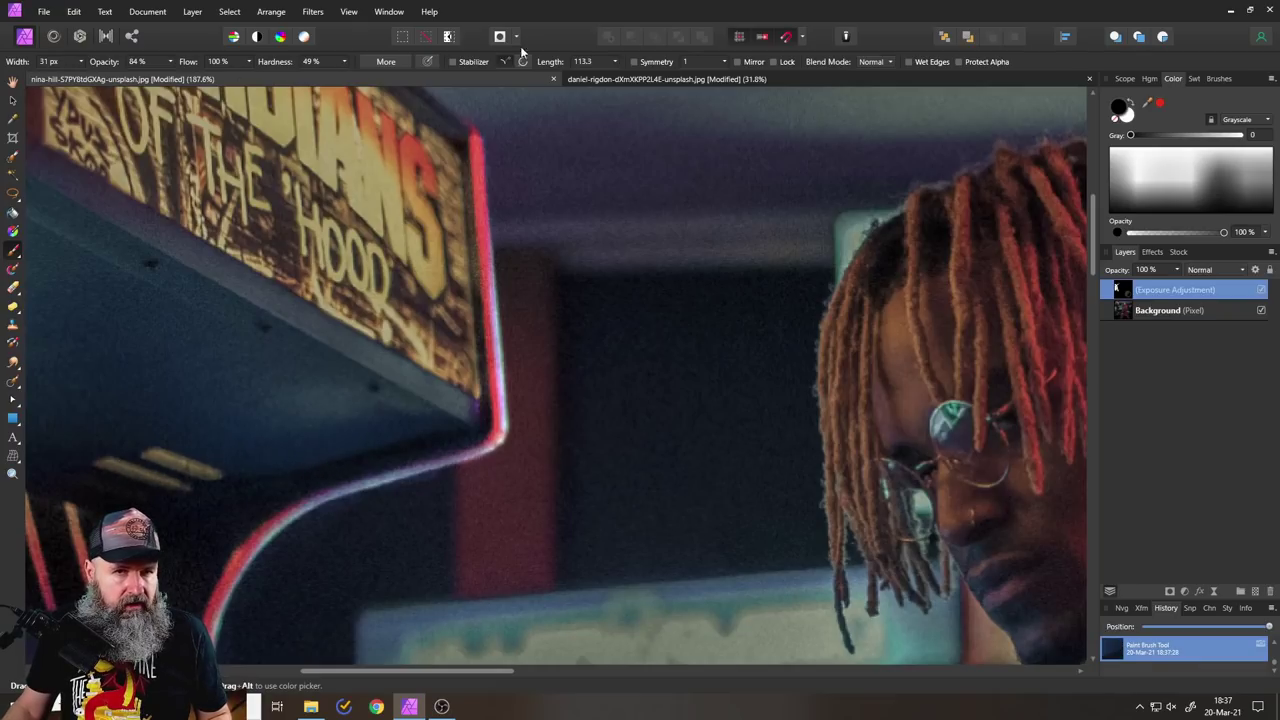
Step: Paint white over the small lights beneath the sign, the sign's lower edge and the red rim at its near end
click(1128, 113)
mouse_move(195, 468)
mouse_down()
mouse_move(155, 458)
mouse_move(210, 481)
mouse_move(113, 465)
mouse_move(152, 483)
mouse_up()
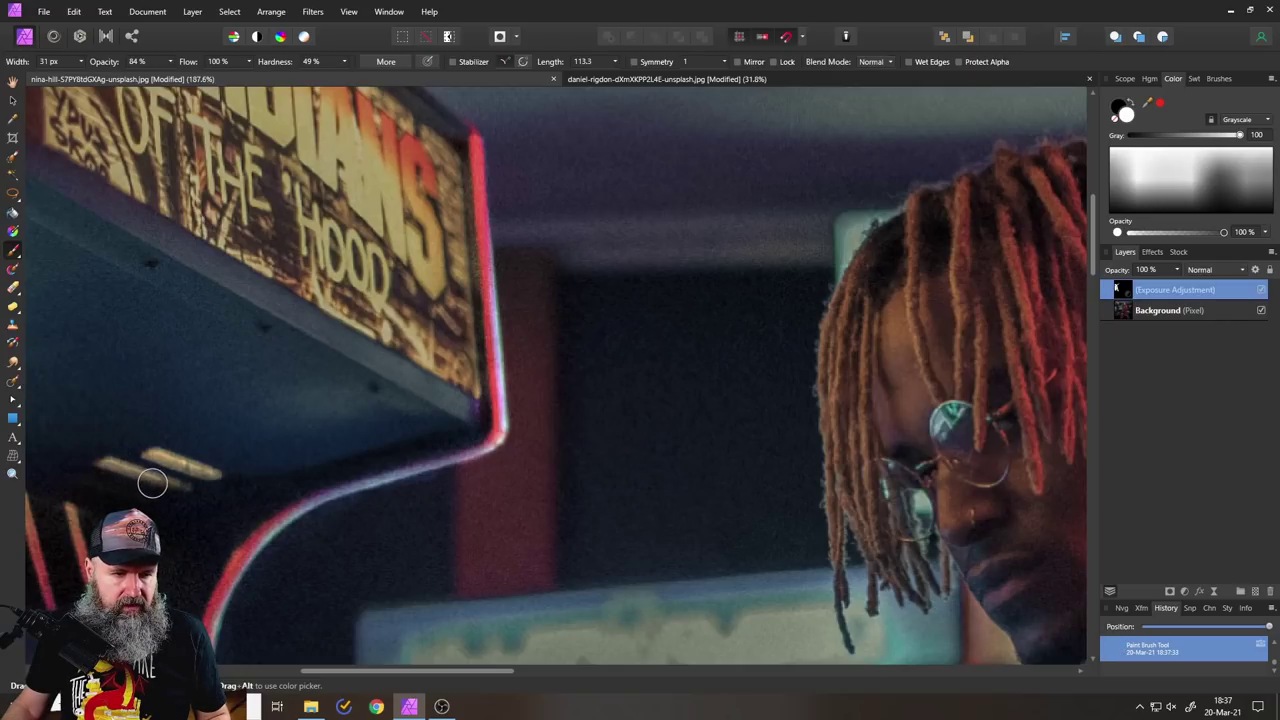
scroll(430, 332, down, 5)
scroll(474, 410, up, 5)
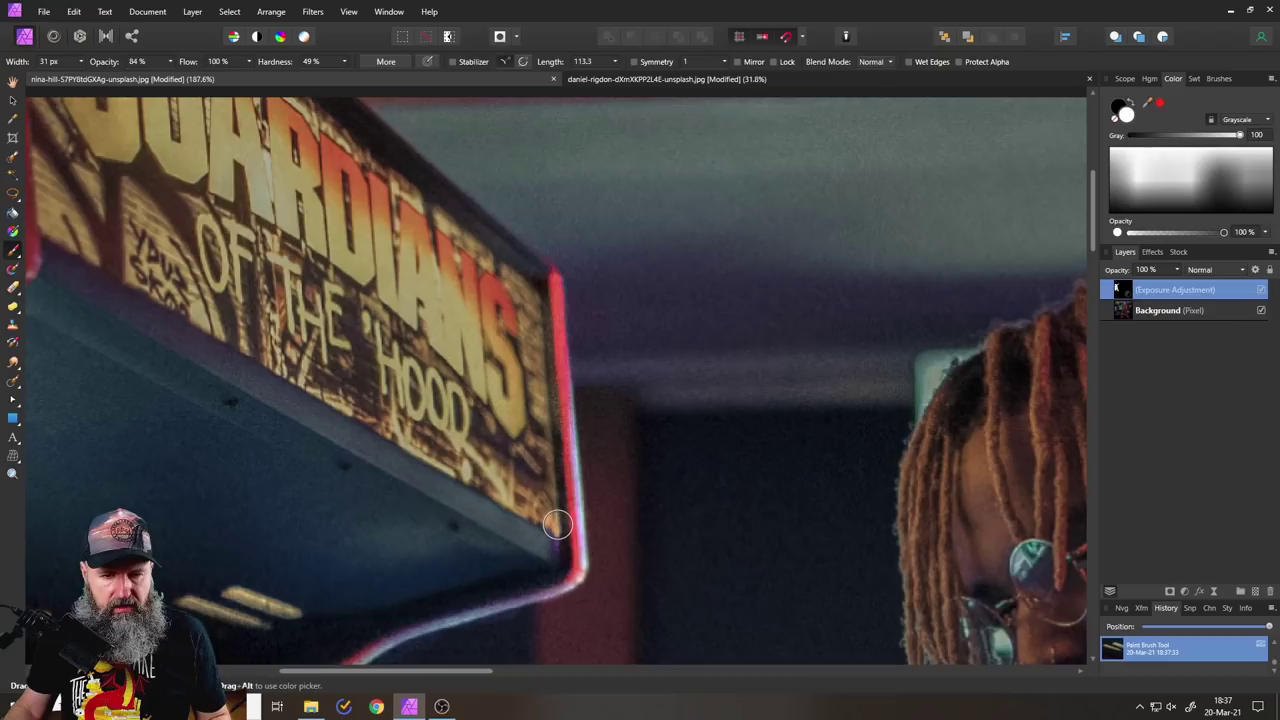
scroll(470, 400, left, 5)
scroll(470, 400, up, 2)
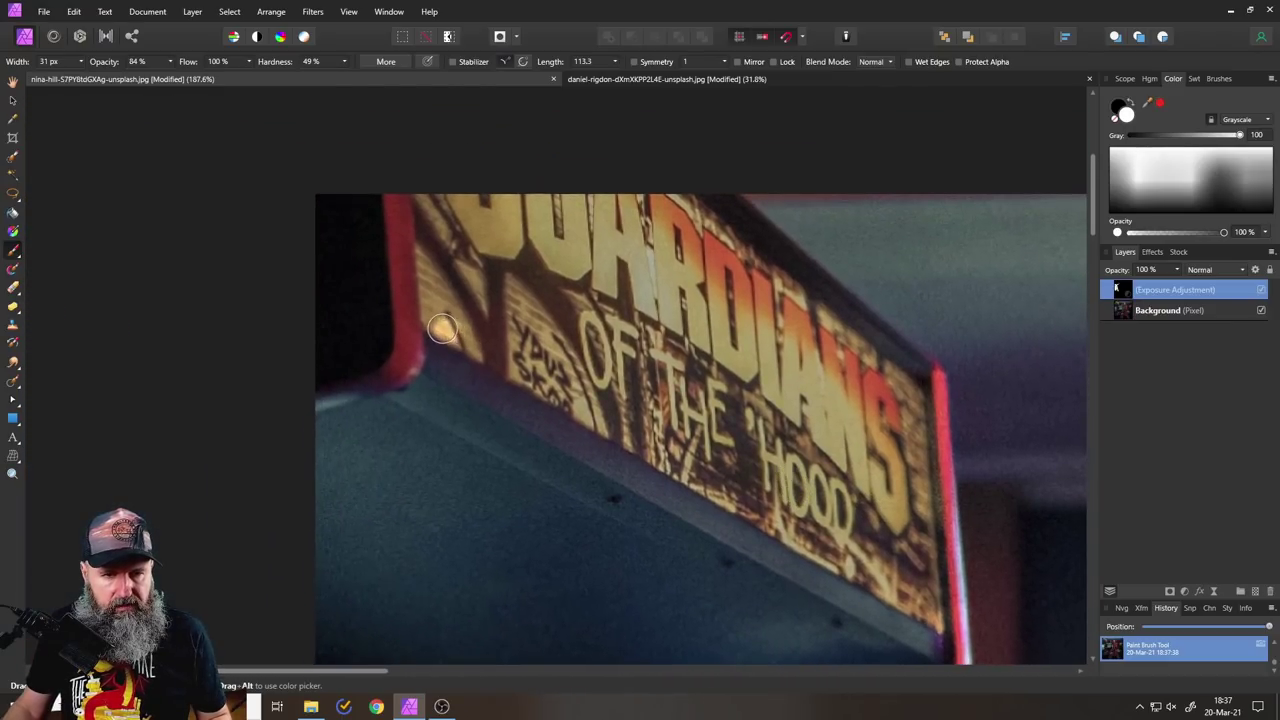
mouse_move(413, 316)
mouse_down()
mouse_move(410, 363)
mouse_move(404, 341)
mouse_move(357, 383)
mouse_move(393, 367)
mouse_move(370, 369)
mouse_move(412, 238)
mouse_move(390, 261)
mouse_up()
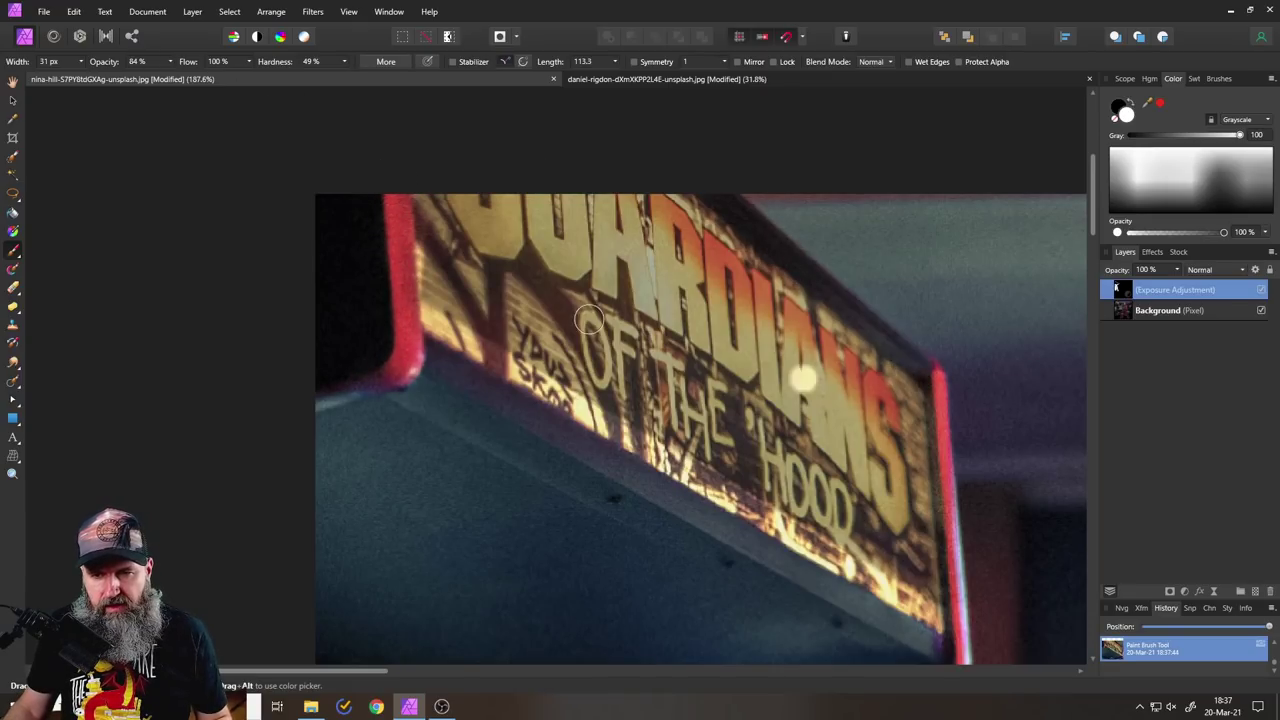
Step: Brighten the lettering and face of the sign by painting white with a 168 px brush and a 74 px brush
click(81, 61)
drag(82, 78, 114, 78)
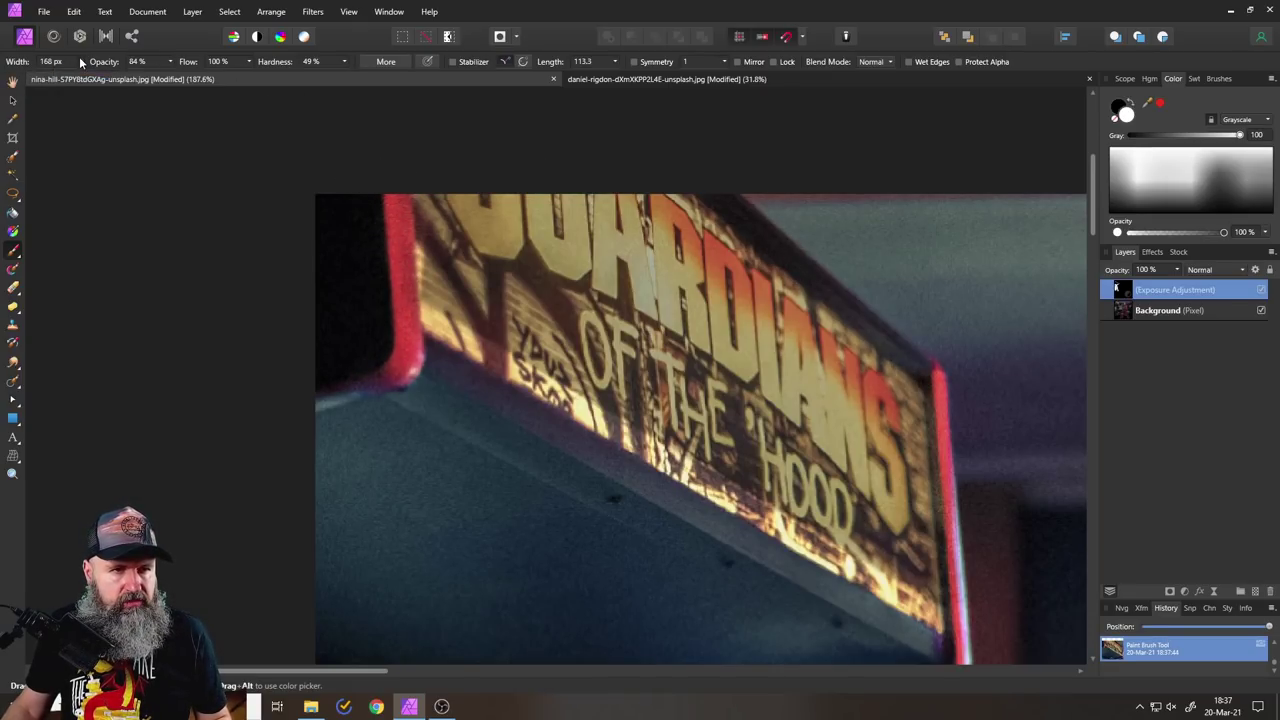
mouse_move(458, 245)
mouse_down()
mouse_move(643, 325)
mouse_move(755, 393)
mouse_move(601, 318)
mouse_move(578, 325)
mouse_move(740, 392)
mouse_move(726, 402)
mouse_move(795, 436)
mouse_move(880, 506)
mouse_move(846, 396)
mouse_move(638, 243)
mouse_move(670, 225)
mouse_up()
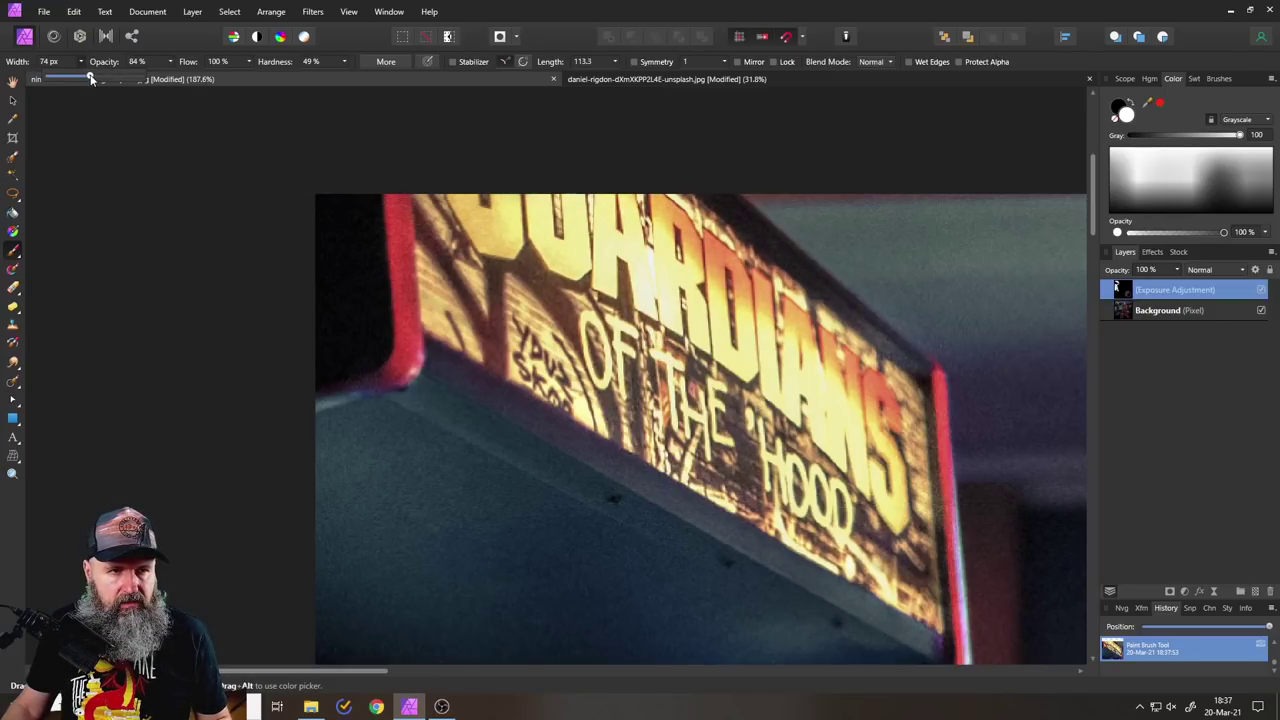
mouse_move(845, 518)
mouse_down()
mouse_move(915, 550)
mouse_move(894, 371)
mouse_move(749, 229)
mouse_up()
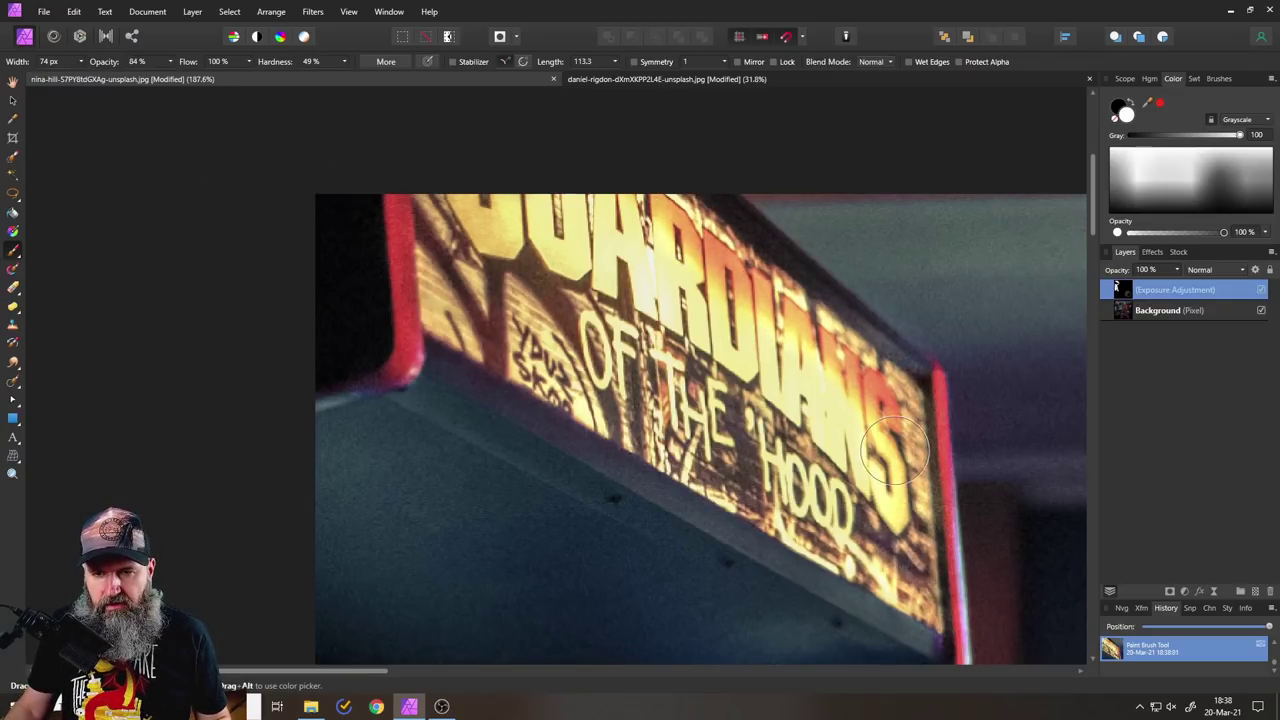
Step: Paint black just outside the sign's upper edge near its far corner to clean up the exposure mask
scroll(895, 455, down, 2)
click(1125, 109)
mouse_move(903, 323)
mouse_down()
mouse_move(866, 320)
mouse_move(914, 349)
mouse_move(912, 361)
mouse_up()
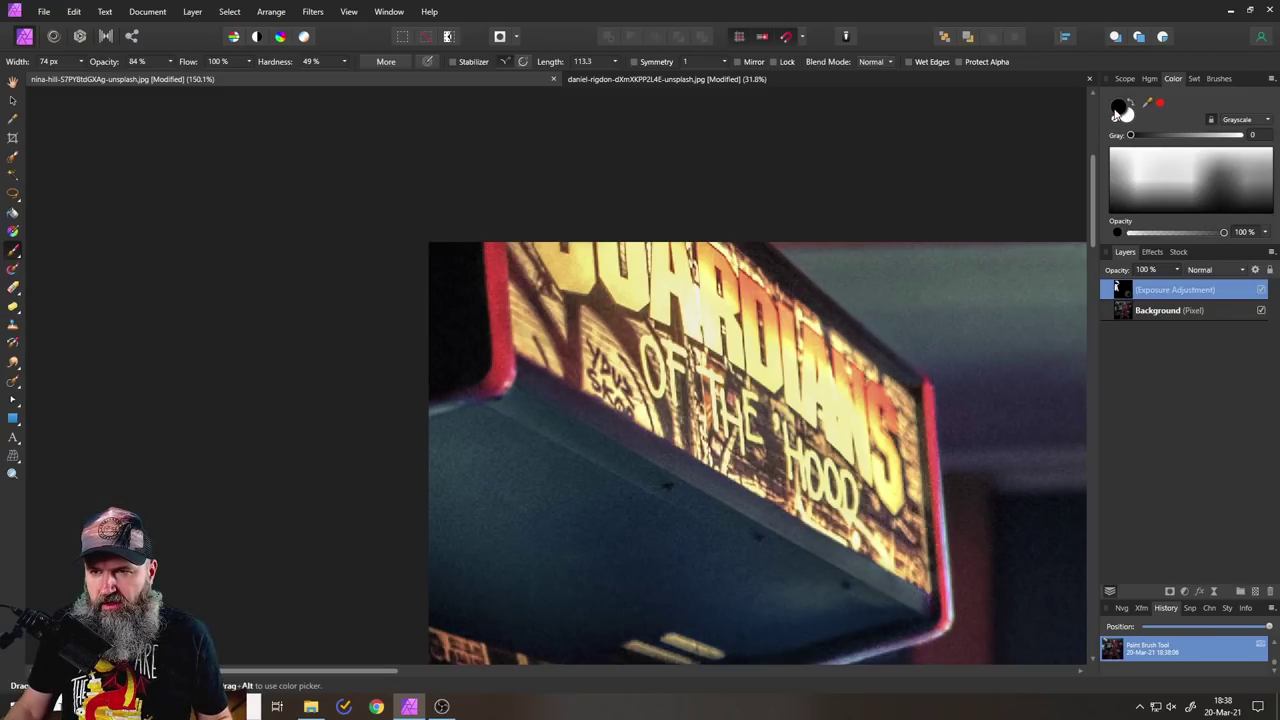
scroll(686, 225, down, 4)
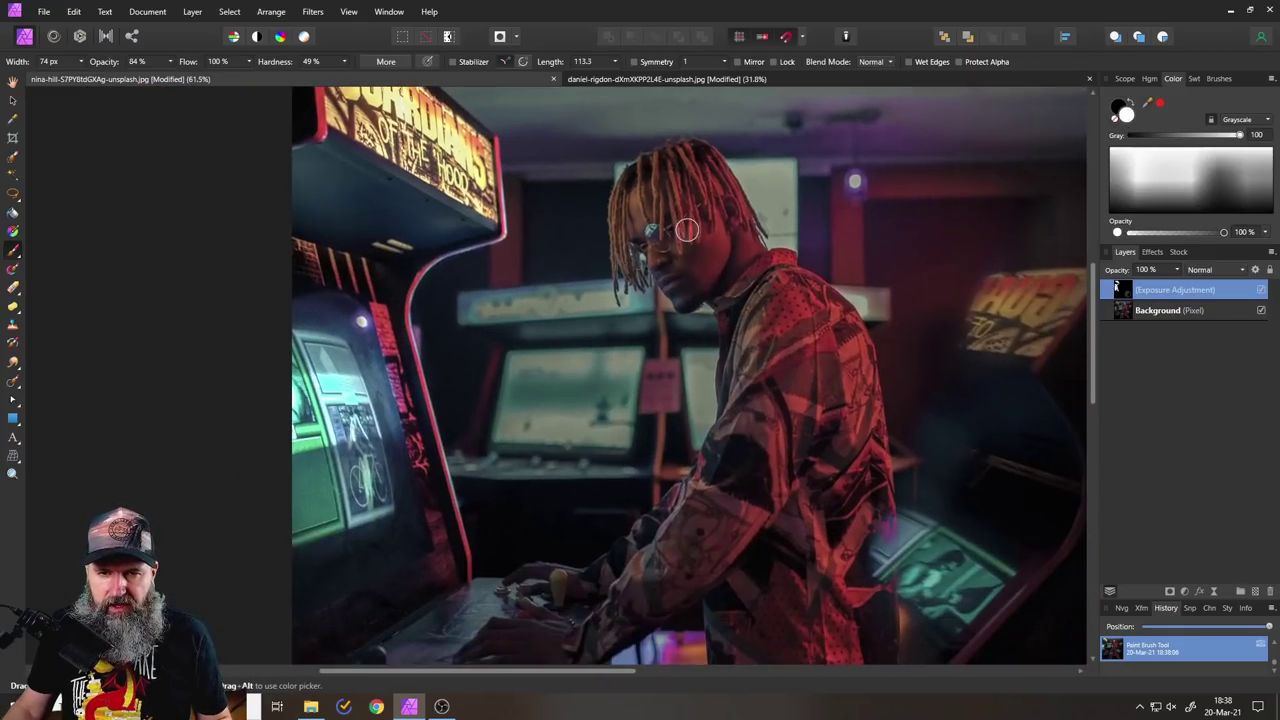
Step: Paint white over the man's face and jacket front with a 160 px brush at 40% opacity and 17% hardness
drag(88, 73, 100, 76)
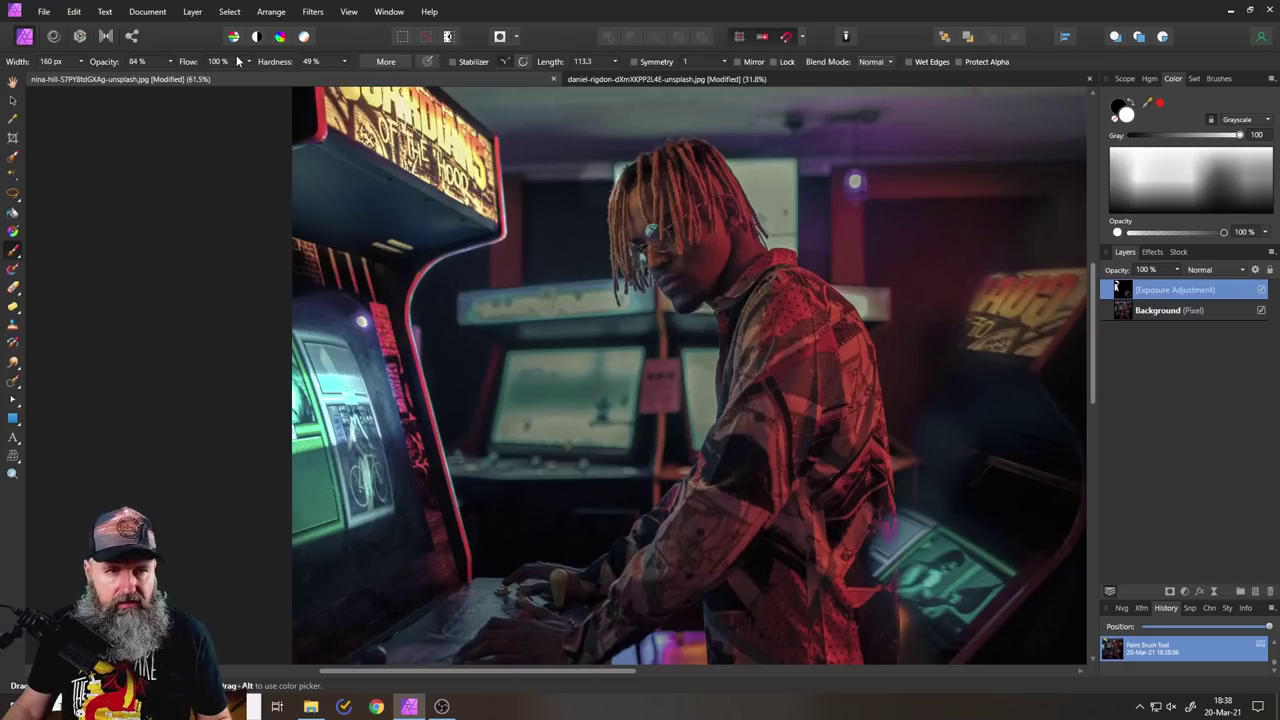
drag(344, 61, 334, 77)
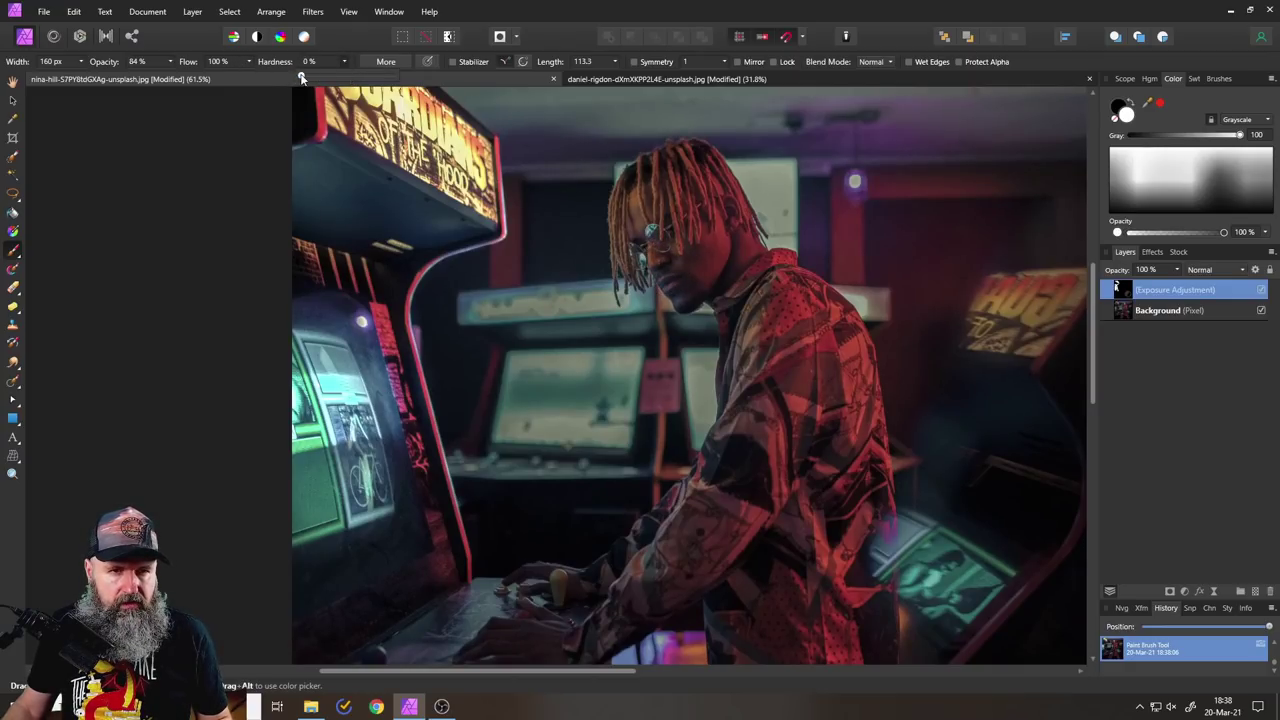
drag(171, 61, 140, 80)
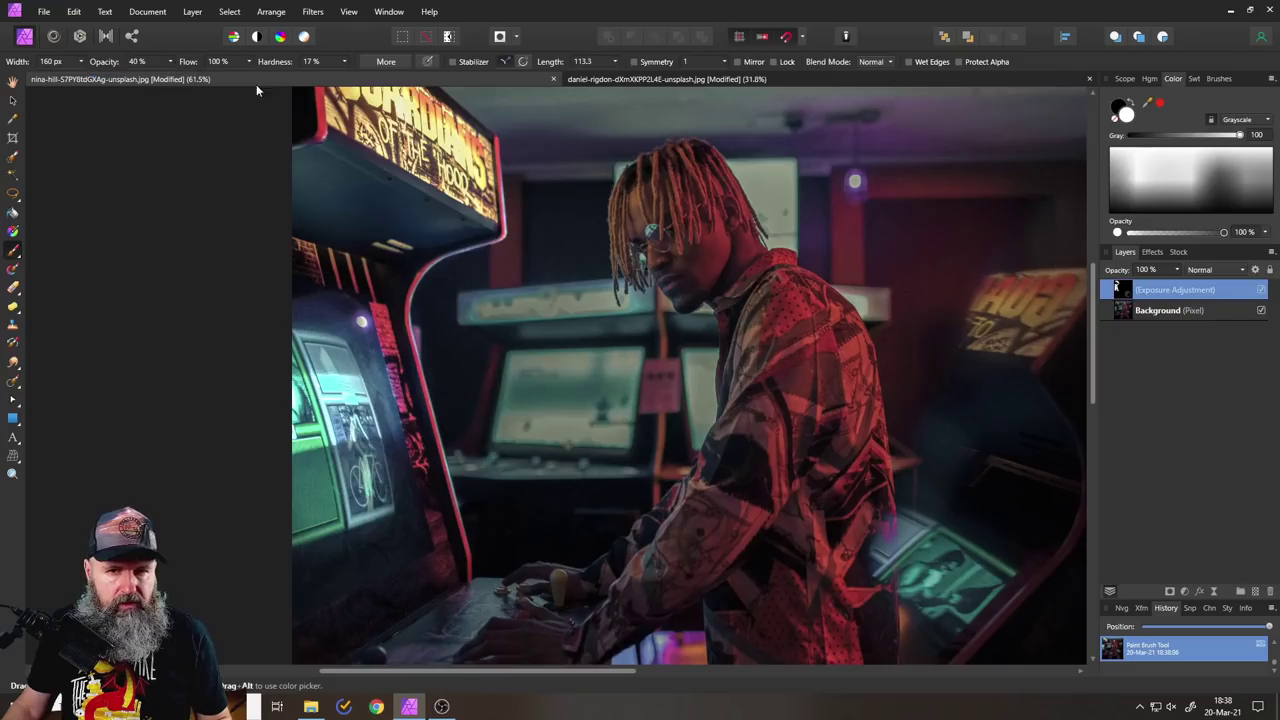
mouse_move(643, 209)
mouse_down()
mouse_move(680, 291)
mouse_move(643, 188)
mouse_move(682, 291)
mouse_move(635, 241)
mouse_move(625, 263)
mouse_move(624, 216)
mouse_move(645, 193)
mouse_move(691, 271)
mouse_up()
mouse_move(741, 408)
mouse_down()
mouse_move(737, 447)
mouse_move(724, 457)
mouse_move(722, 434)
mouse_move(684, 530)
mouse_move(584, 585)
mouse_move(521, 589)
mouse_move(565, 592)
mouse_move(563, 623)
mouse_move(578, 636)
mouse_move(672, 526)
mouse_move(615, 599)
mouse_move(702, 461)
mouse_move(726, 449)
mouse_move(756, 312)
mouse_move(743, 378)
mouse_move(731, 291)
mouse_move(805, 415)
mouse_up()
Step: Brighten the machine-facing side of the man's lower jacket, sleeve and hair by painting white on the Exposure mask
scroll(805, 415, down, 4)
scroll(805, 415, right, 2)
mouse_move(630, 471)
mouse_down()
mouse_move(620, 403)
mouse_move(634, 517)
mouse_up()
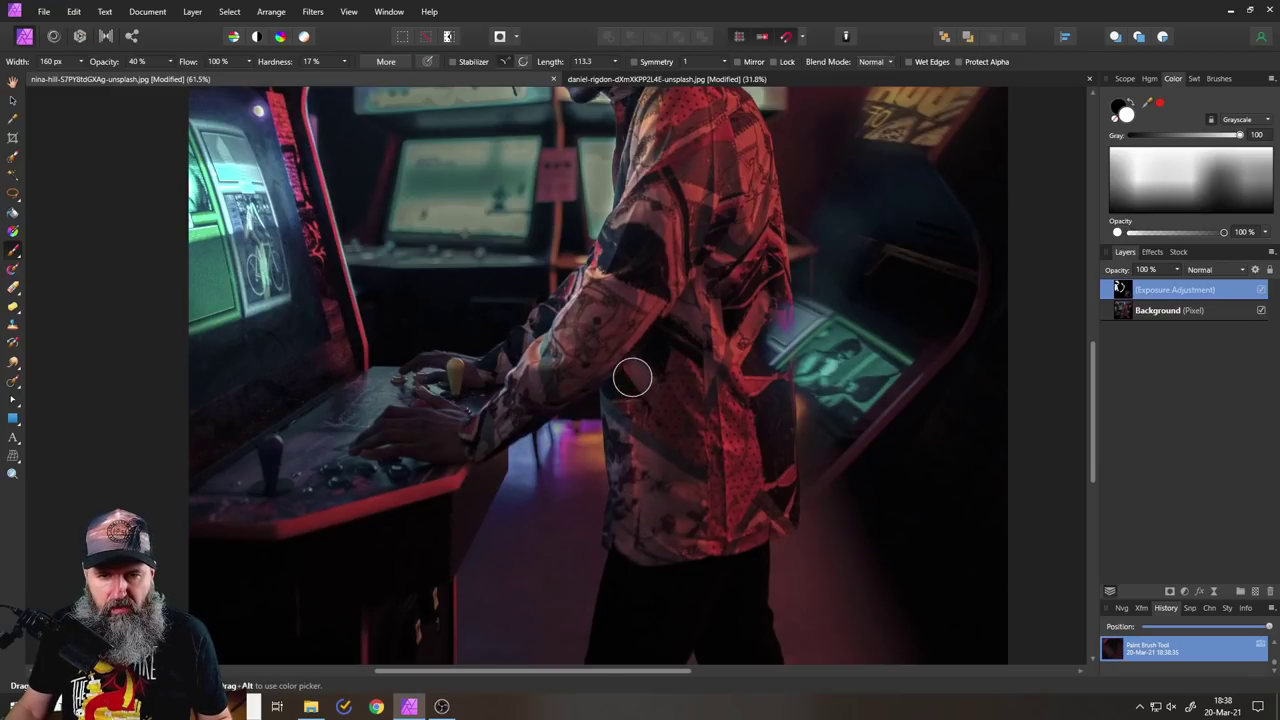
mouse_move(620, 402)
mouse_down()
mouse_move(590, 299)
mouse_move(527, 371)
mouse_move(608, 228)
mouse_move(651, 218)
mouse_up()
scroll(651, 218, up, 3)
mouse_move(638, 345)
mouse_down()
mouse_move(630, 224)
mouse_move(592, 229)
mouse_move(581, 217)
mouse_move(552, 118)
mouse_move(590, 193)
mouse_up()
scroll(590, 193, up, 2)
Step: Compare the whole image with and without the painted Exposure adjustment
scroll(764, 319, down, 5)
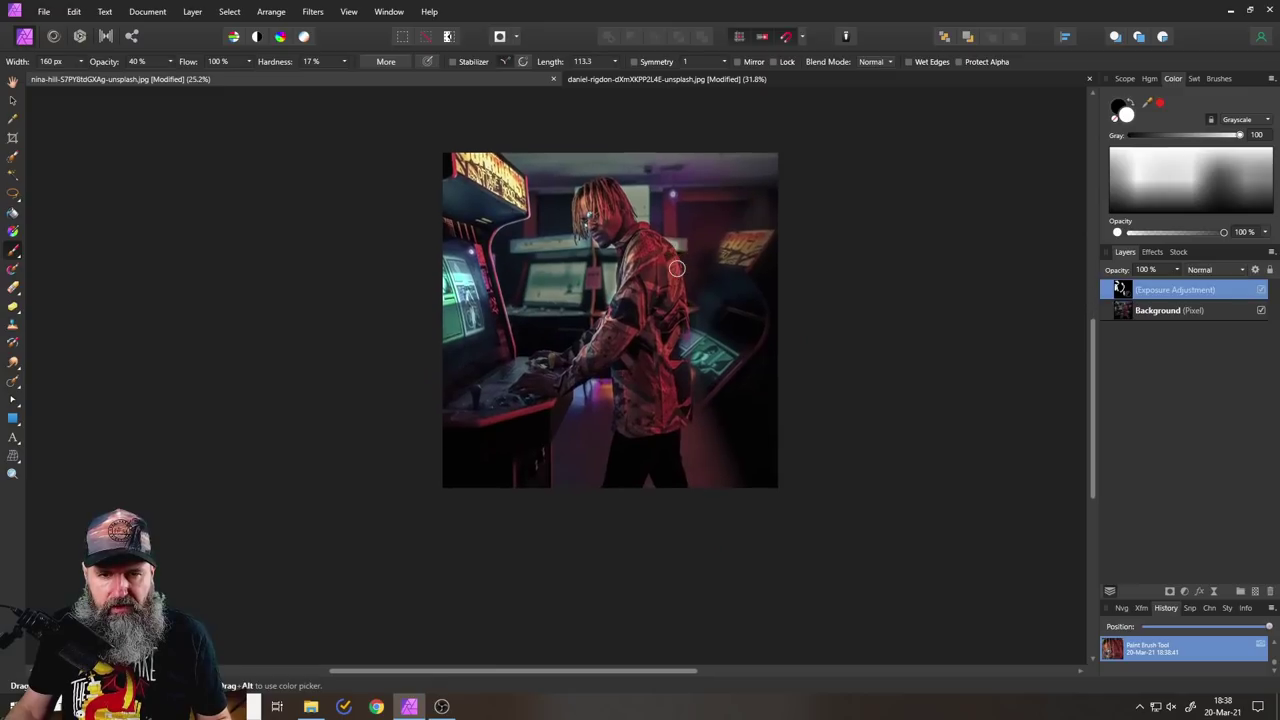
scroll(764, 319, up, 2)
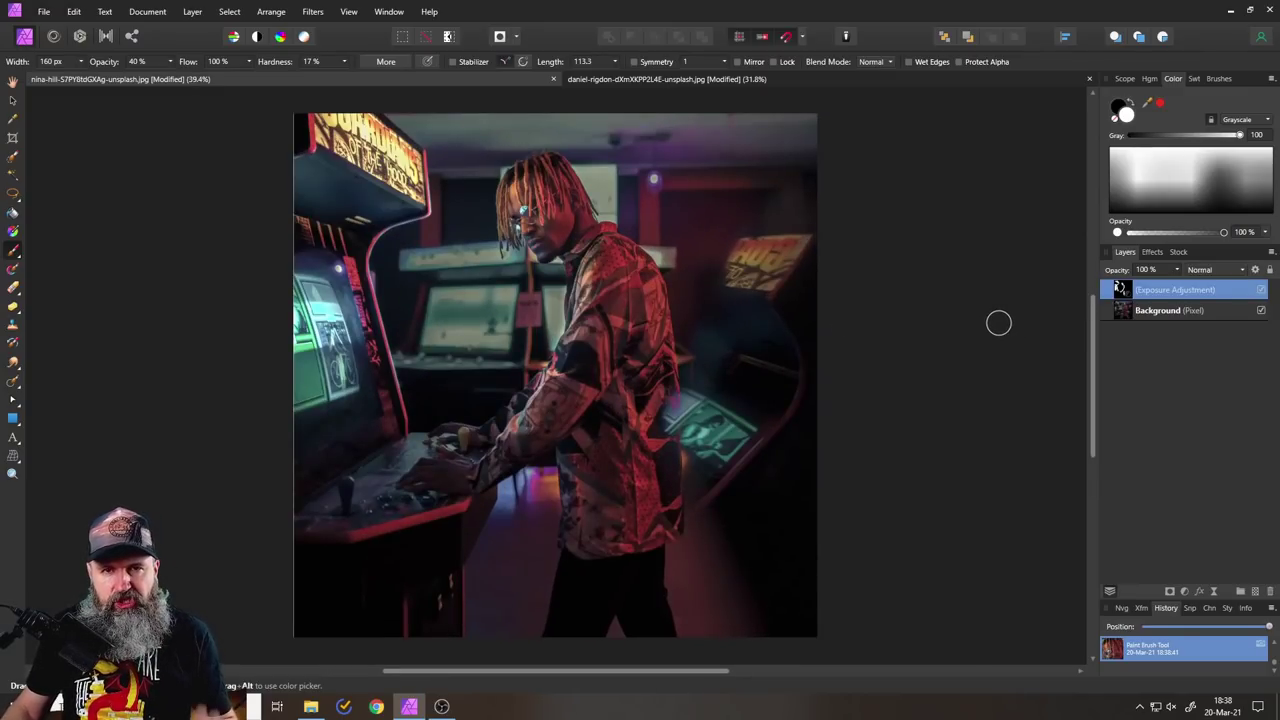
click(1261, 291)
click(1261, 291)
click(1261, 291)
click(1261, 291)
click(1261, 291)
click(1261, 291)
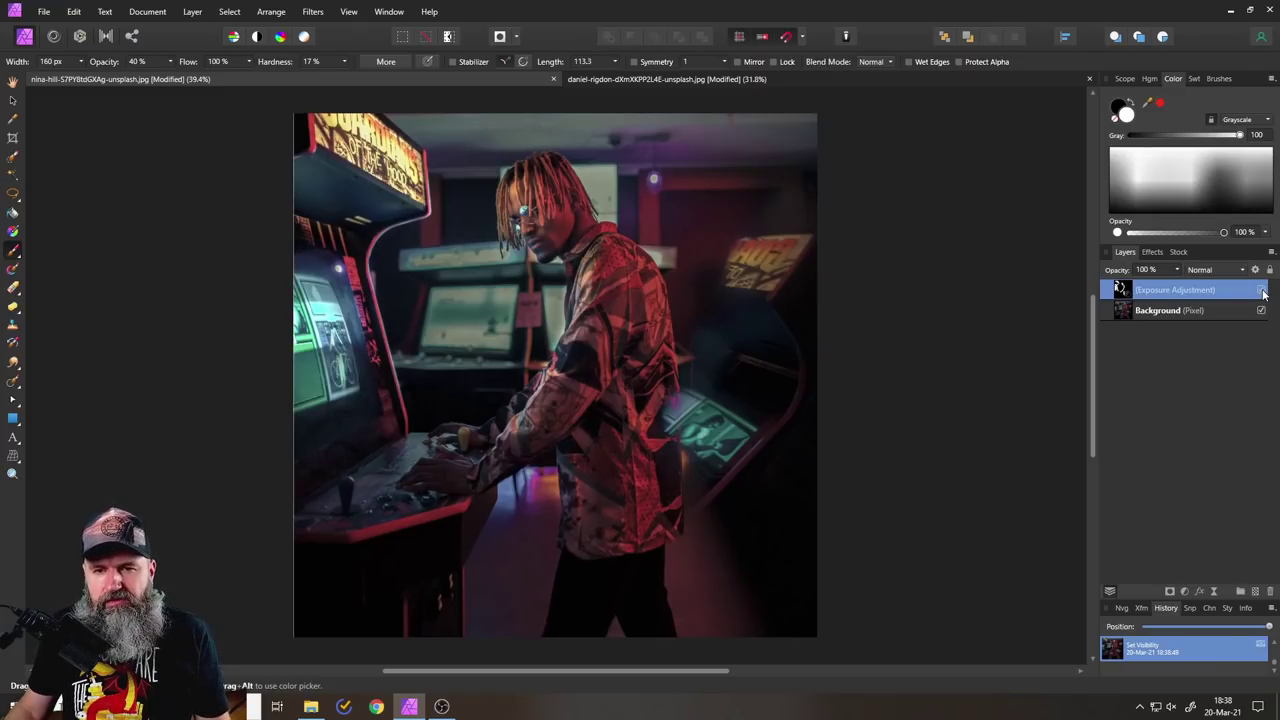
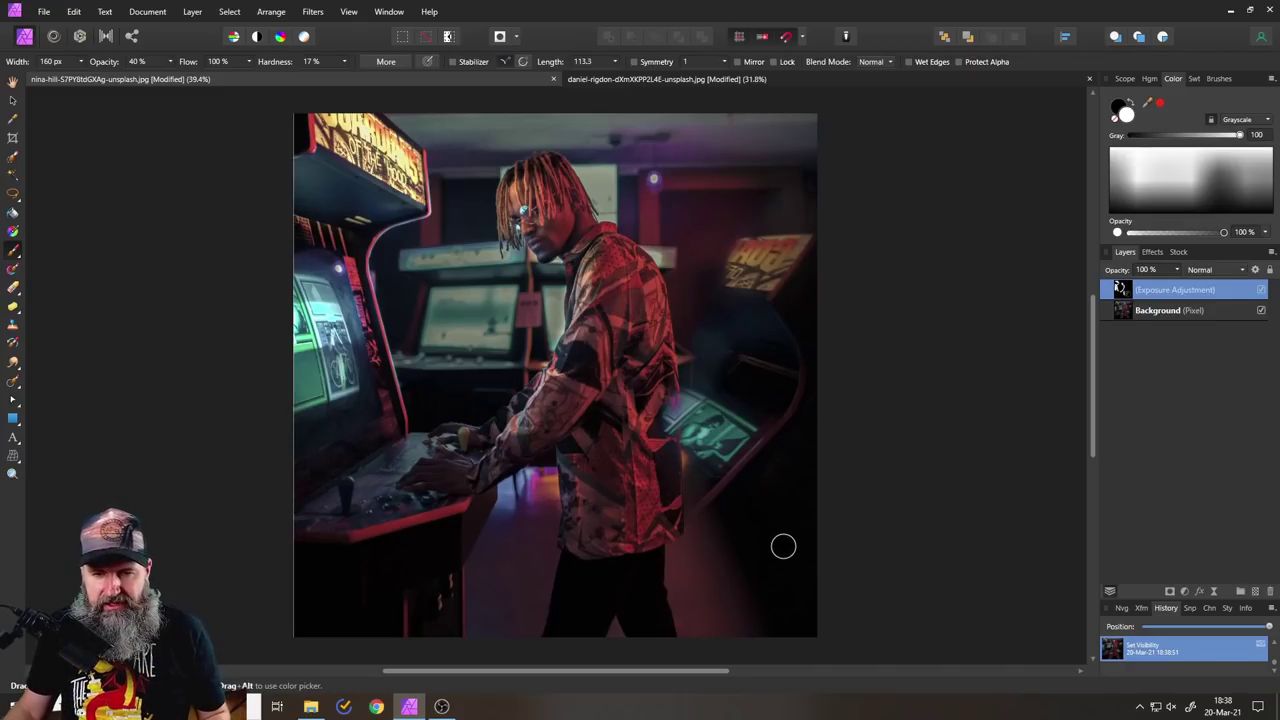
scroll(780, 543, up, 2)
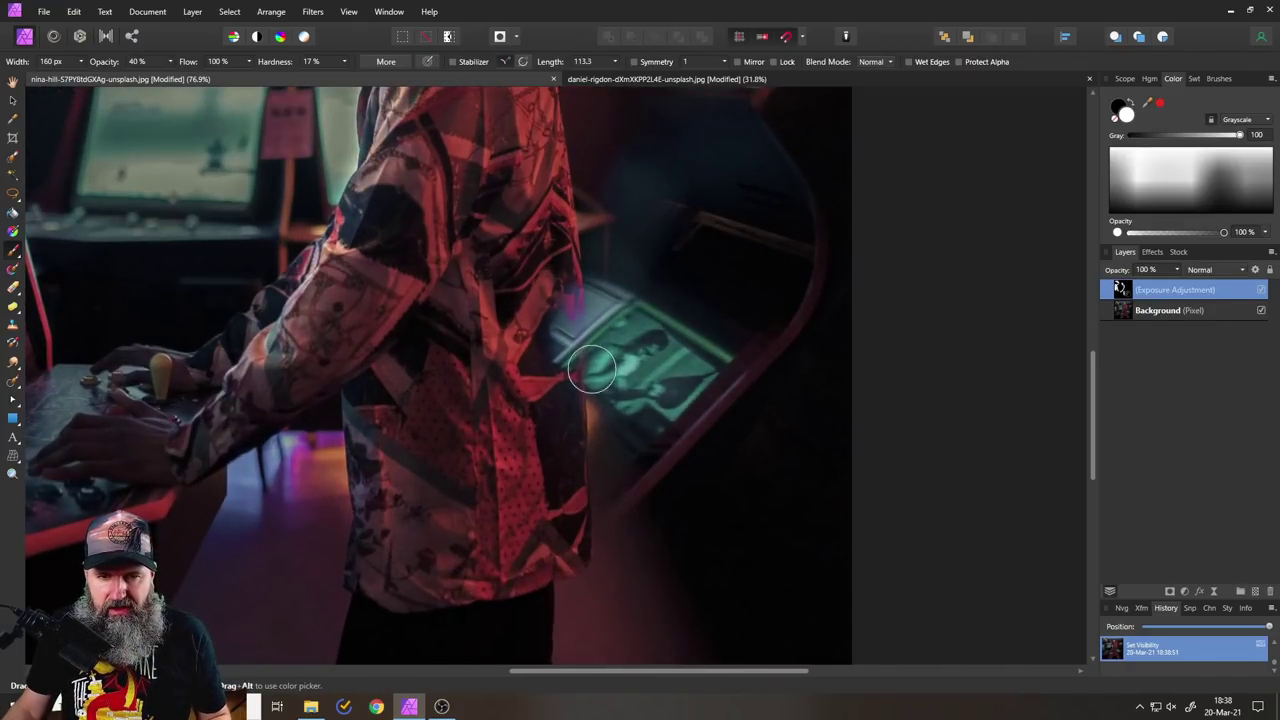
scroll(708, 442, down, 1)
scroll(720, 440, down, 1)
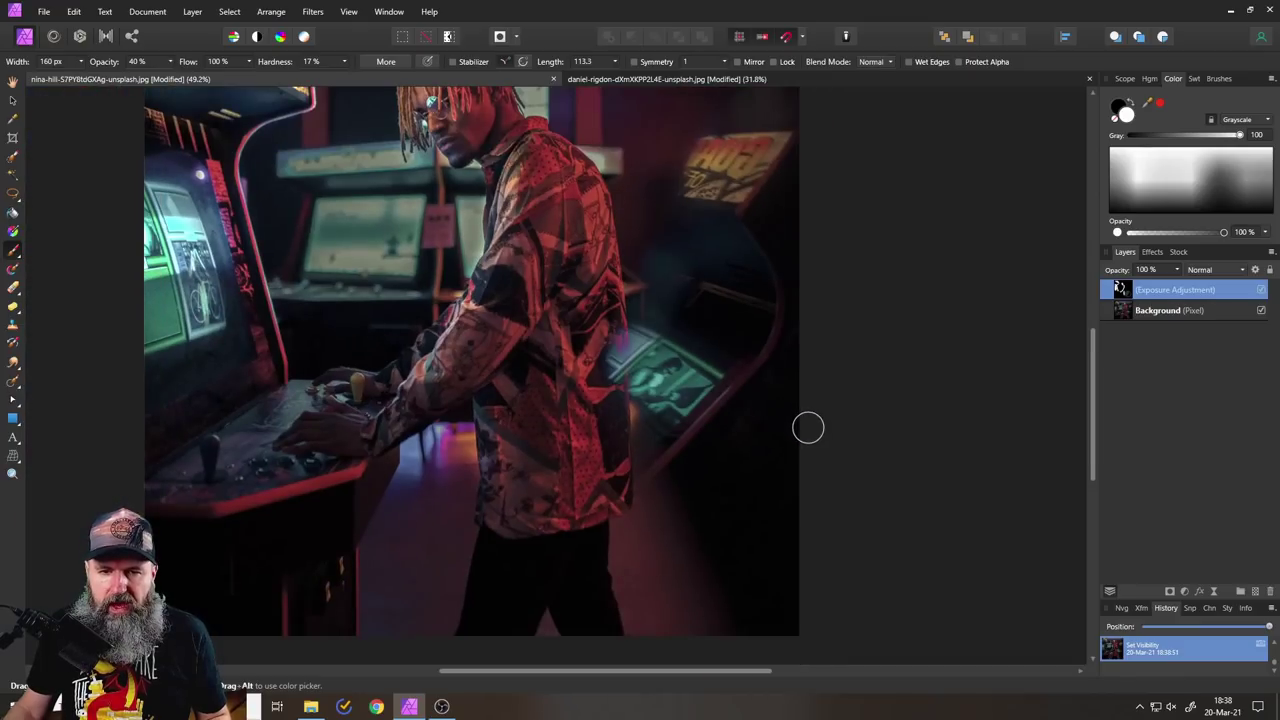
scroll(832, 428, down, 1)
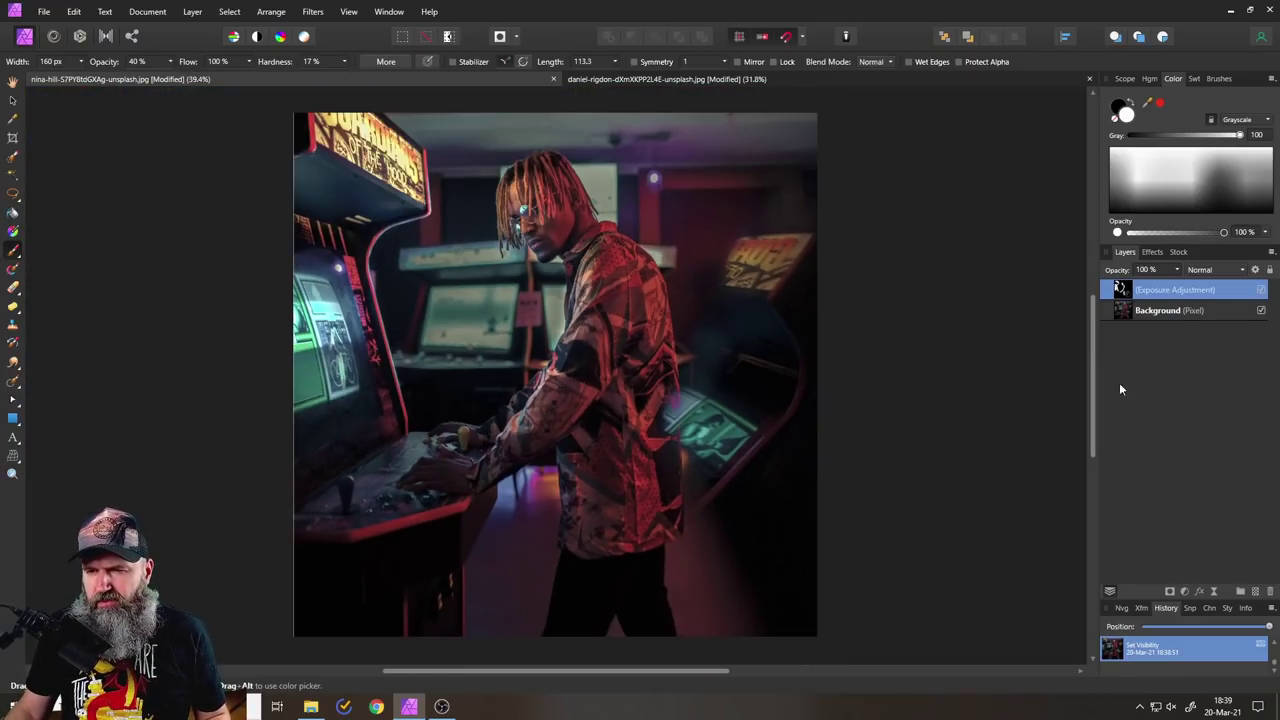
Step: Add a second Exposure adjustment at -1.785 and invert its mask to hide the darkening
click(1185, 593)
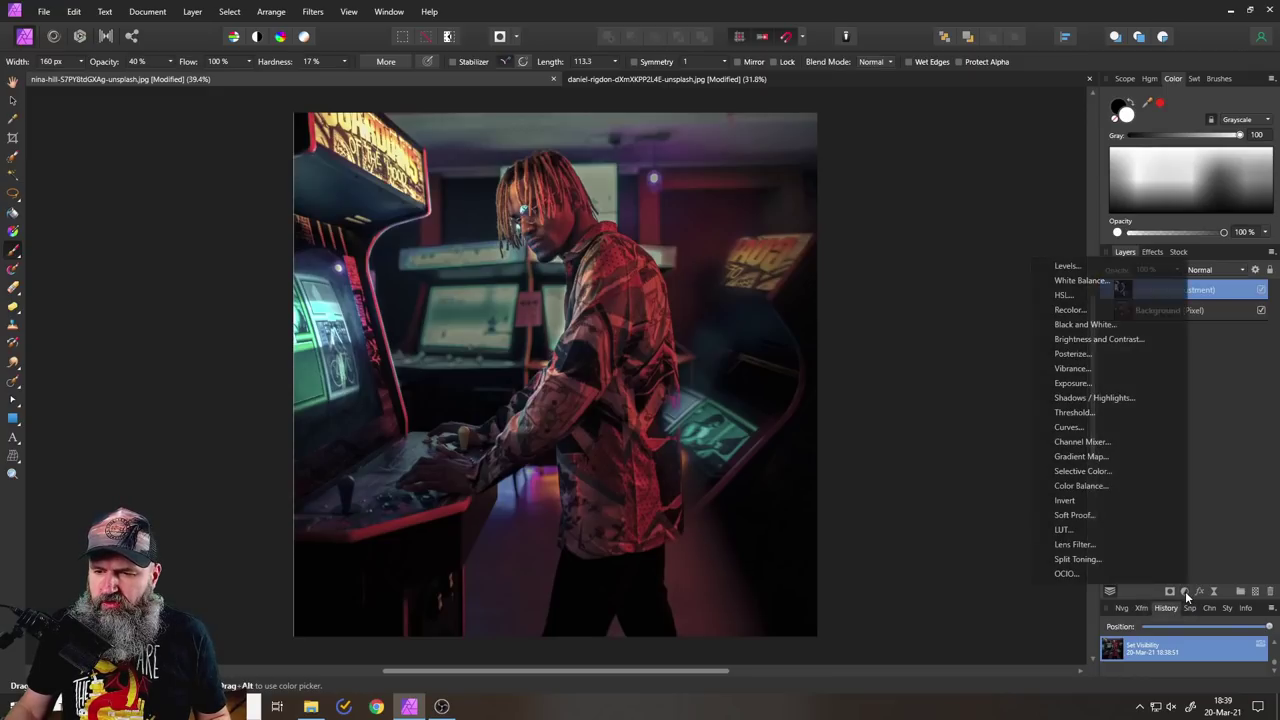
click(1087, 383)
drag(888, 399, 877, 397)
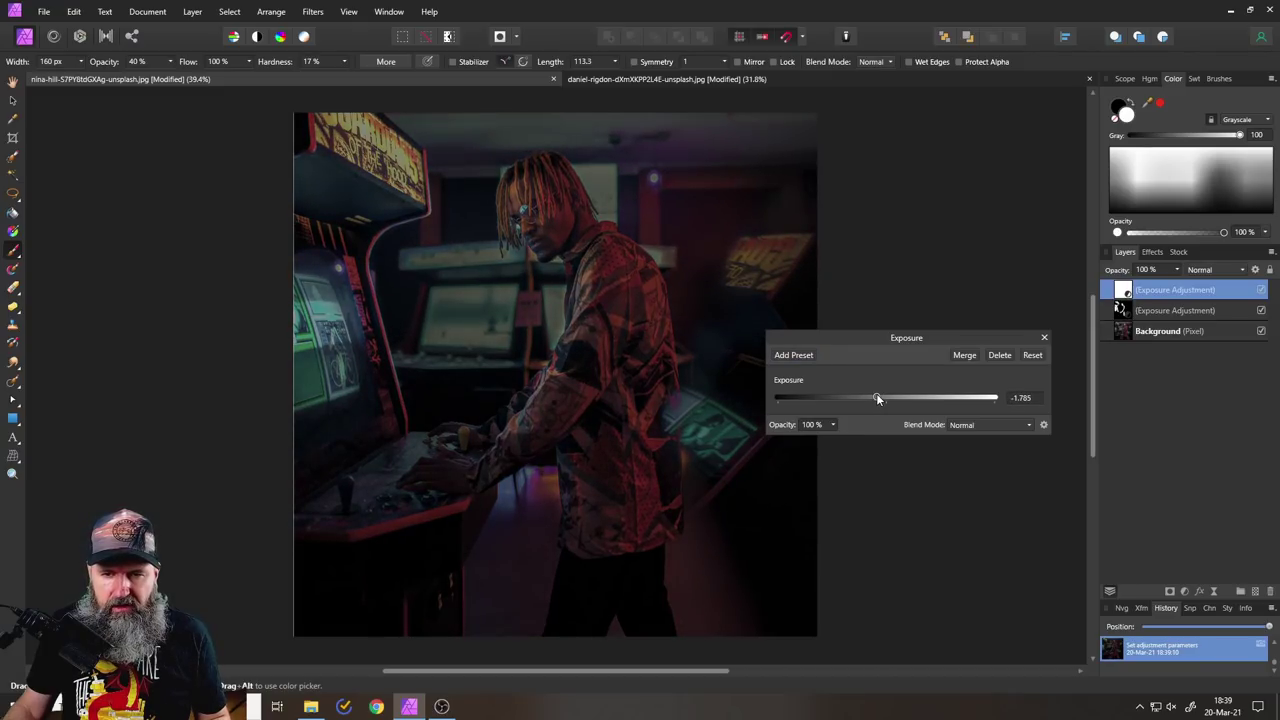
click(1044, 337)
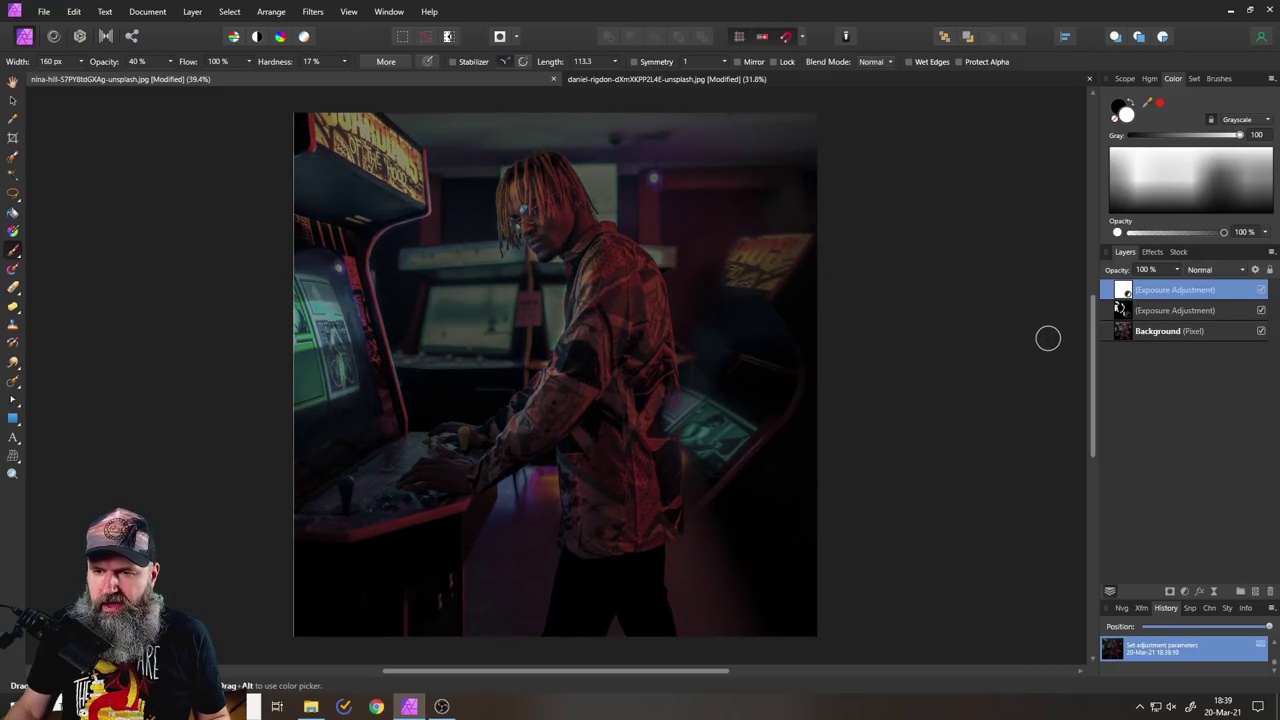
click(193, 12)
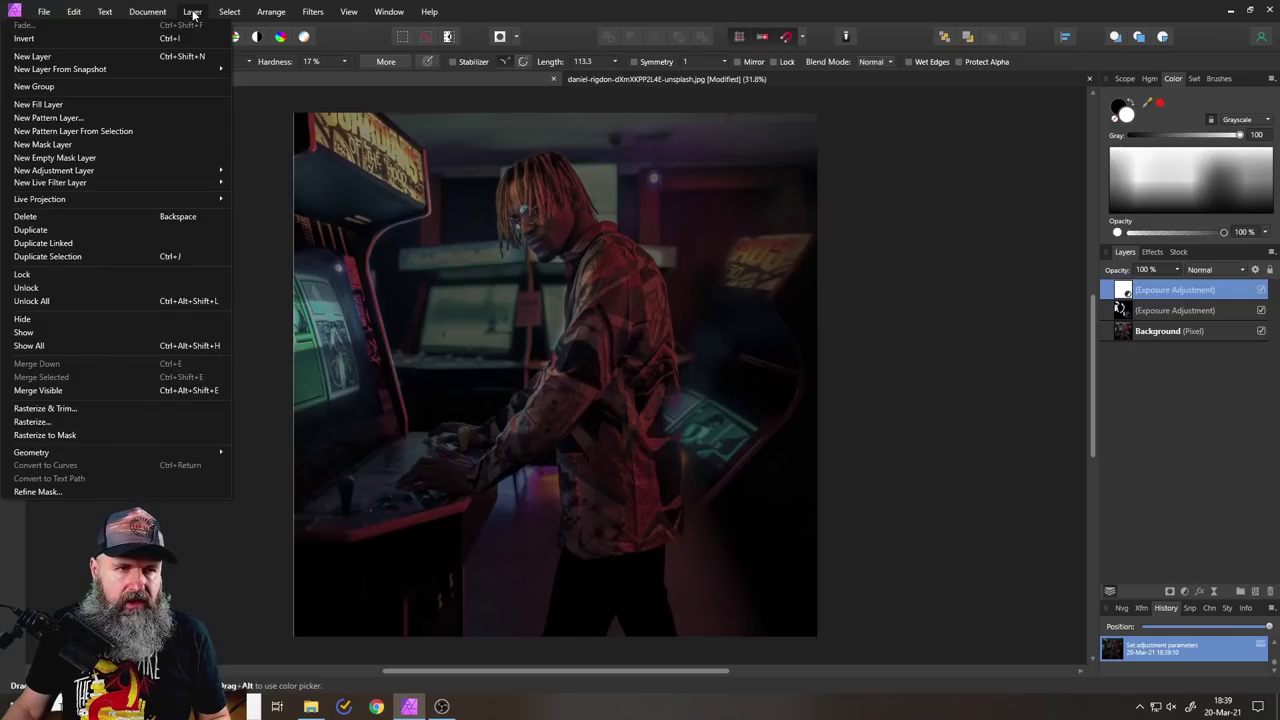
click(166, 40)
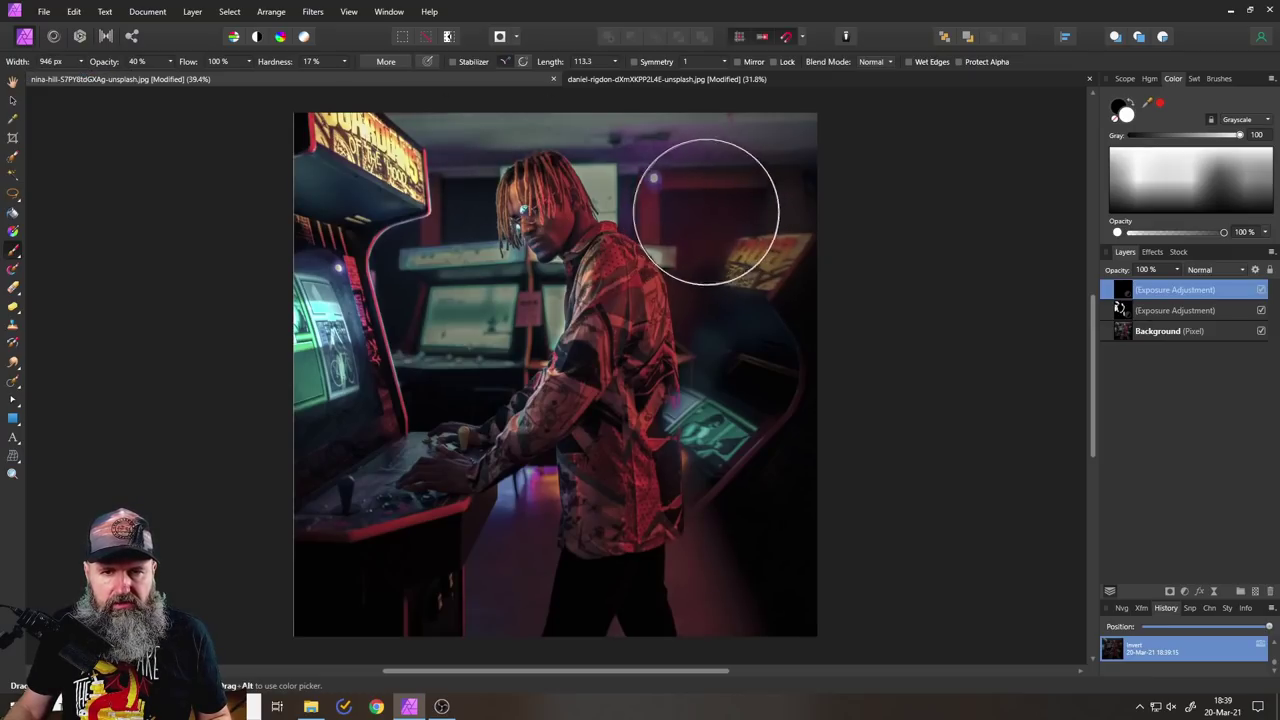
Step: Darken the background behind the man's back by painting white on the new Exposure mask with a 1748 px brush
click(83, 61)
drag(84, 78, 90, 78)
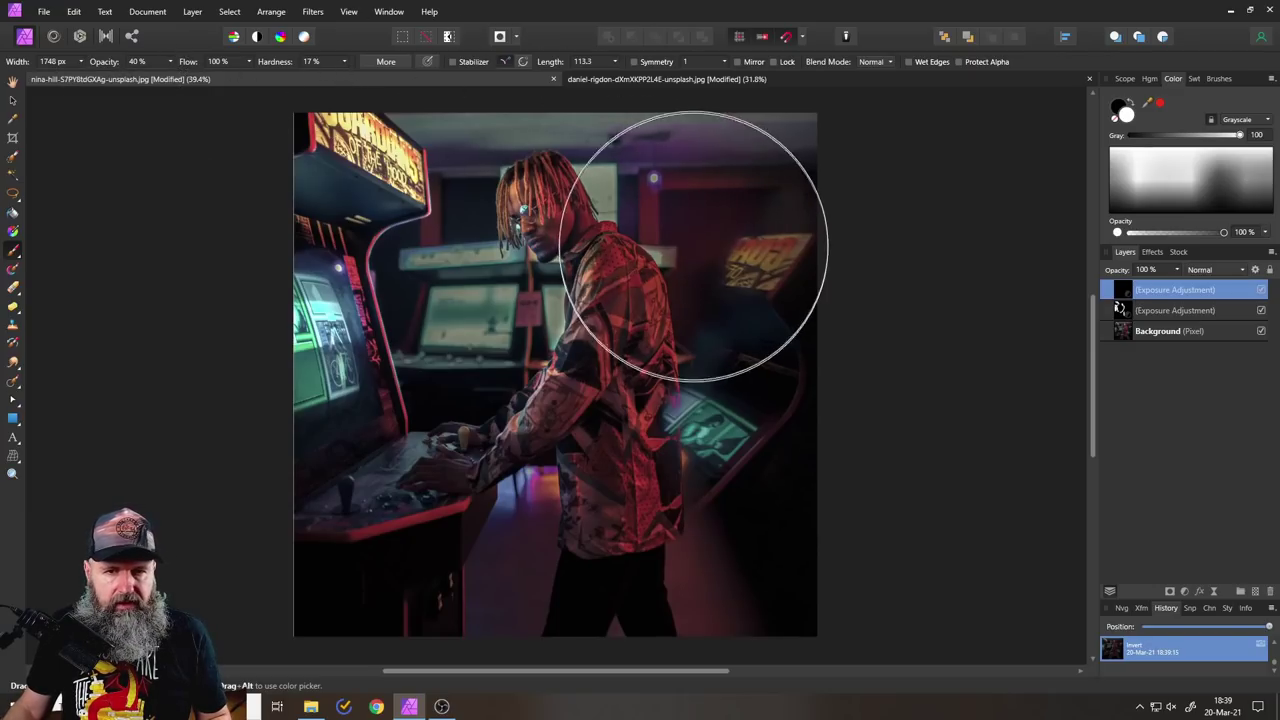
scroll(823, 300, up, 2)
scroll(817, 326, down, 4)
mouse_move(818, 326)
mouse_down()
mouse_move(793, 245)
mouse_move(656, 184)
mouse_move(826, 205)
mouse_move(671, 177)
mouse_up()
mouse_move(743, 205)
mouse_down()
mouse_move(820, 265)
mouse_move(756, 224)
mouse_move(827, 340)
mouse_move(795, 300)
mouse_move(785, 460)
mouse_move(799, 360)
mouse_move(743, 573)
mouse_move(767, 530)
mouse_move(769, 228)
mouse_move(813, 355)
mouse_move(768, 262)
mouse_move(699, 180)
mouse_move(720, 186)
mouse_move(702, 170)
mouse_move(660, 183)
mouse_move(792, 212)
mouse_move(748, 212)
mouse_move(807, 300)
mouse_move(809, 377)
mouse_move(785, 361)
mouse_move(777, 270)
mouse_move(785, 466)
mouse_move(765, 511)
mouse_move(756, 498)
mouse_move(787, 288)
mouse_move(704, 175)
mouse_move(765, 192)
mouse_move(837, 426)
mouse_move(948, 375)
mouse_up()
key(ctrl+0)
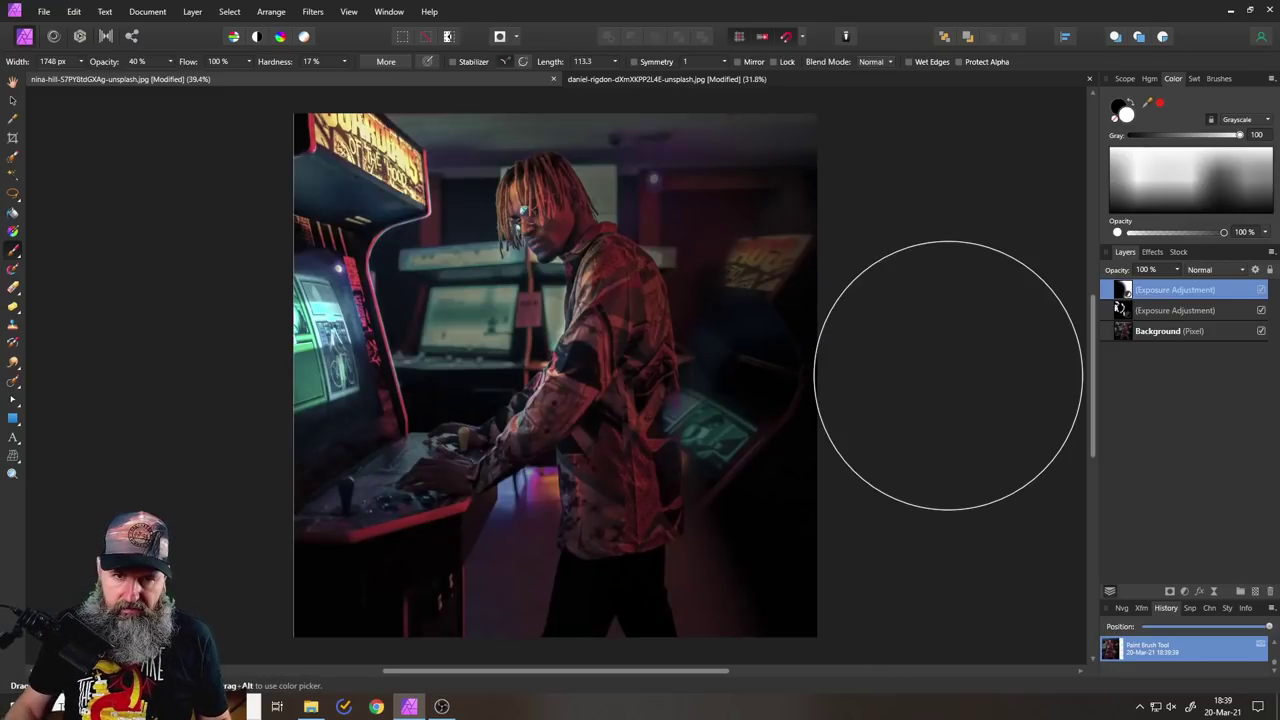
Step: Compare the image with both Exposure adjustments hidden and shown
click(12, 100)
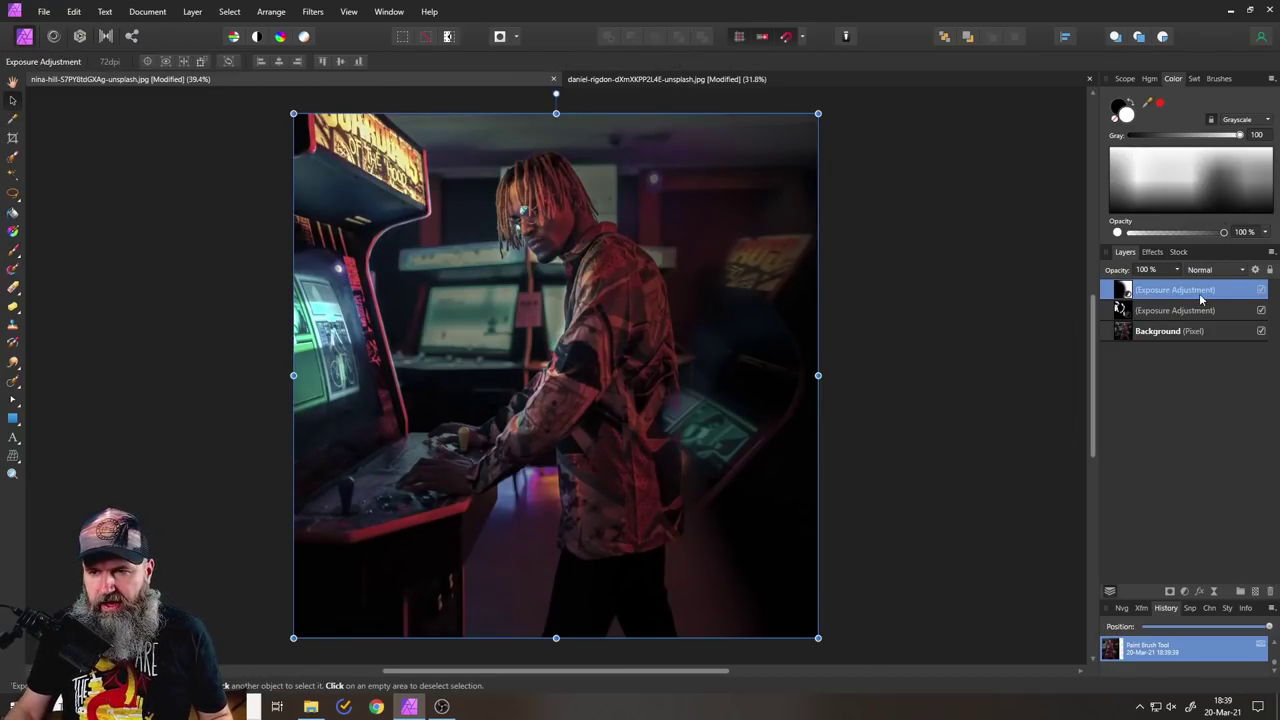
shift+click(1203, 311)
click(1261, 311)
click(1261, 311)
click(1261, 311)
click(1261, 311)
click(1261, 311)
click(1261, 311)
click(1261, 311)
click(1261, 311)
Step: Load the darkening Exposure mask as a selection, add a Vibrance adjustment with -61% saturation through it, and deselect
click(1130, 290)
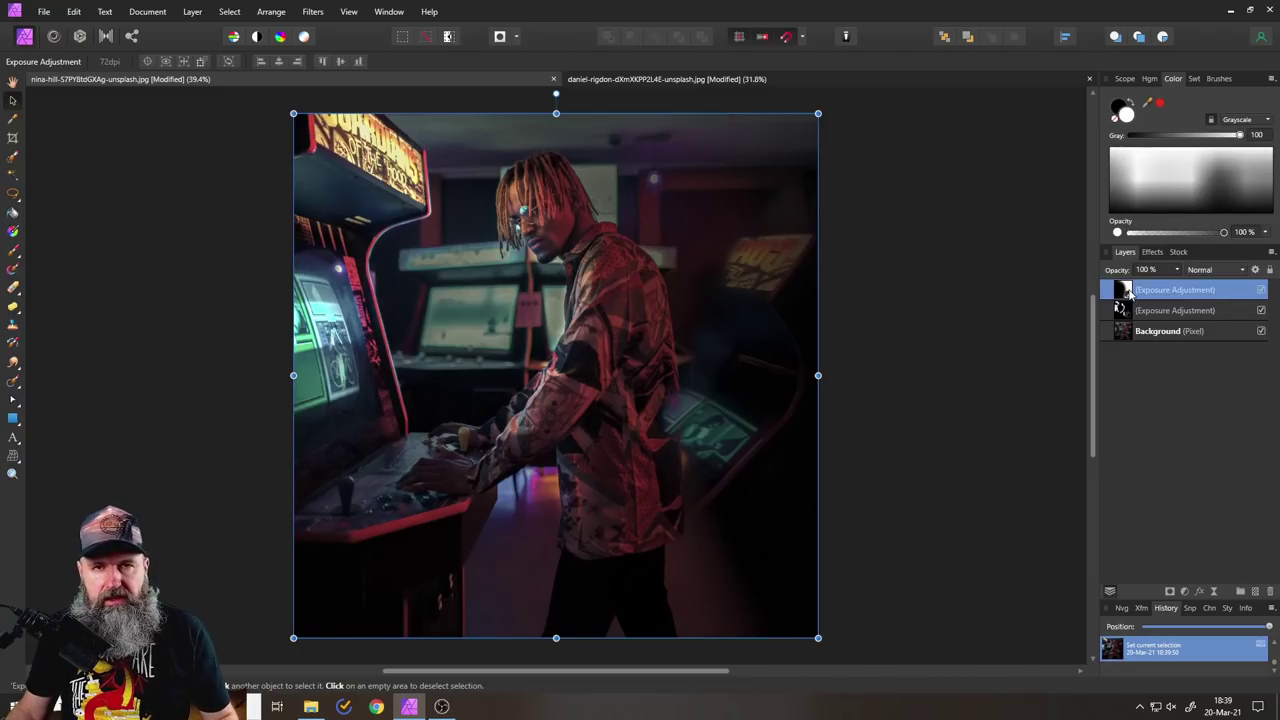
ctrl+click(1127, 290)
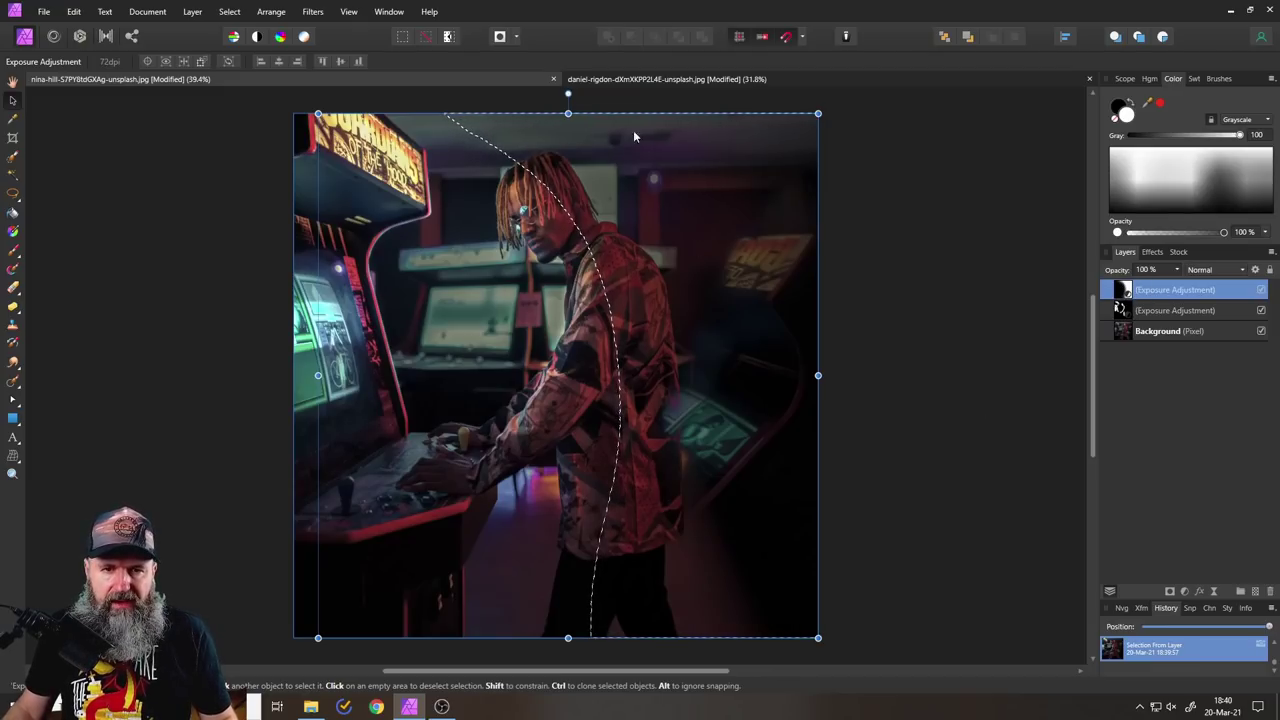
click(1185, 592)
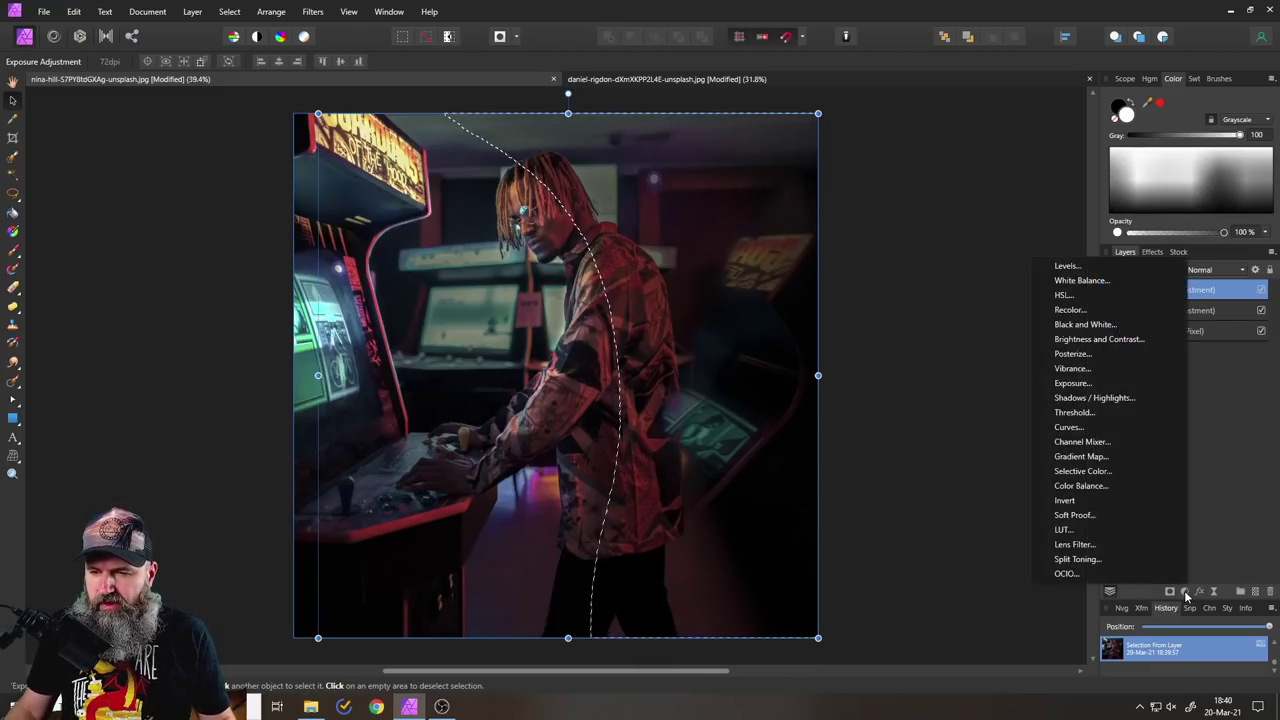
click(1087, 369)
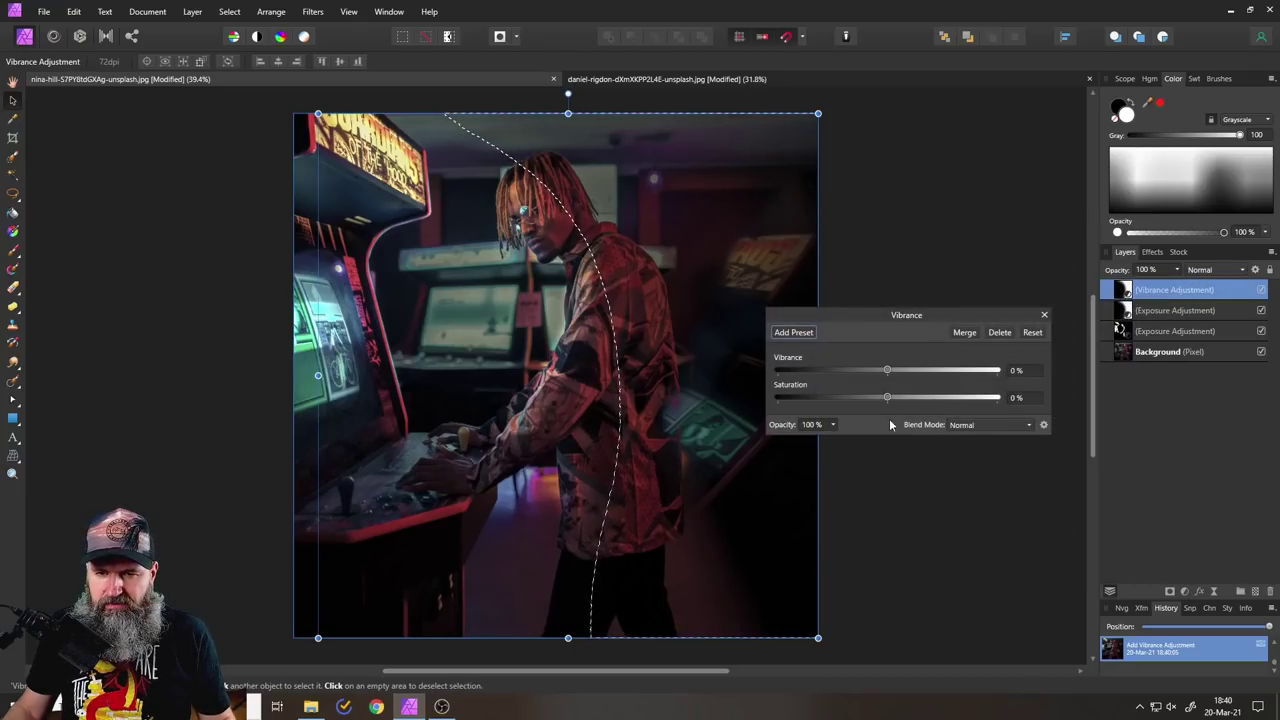
drag(887, 397, 826, 397)
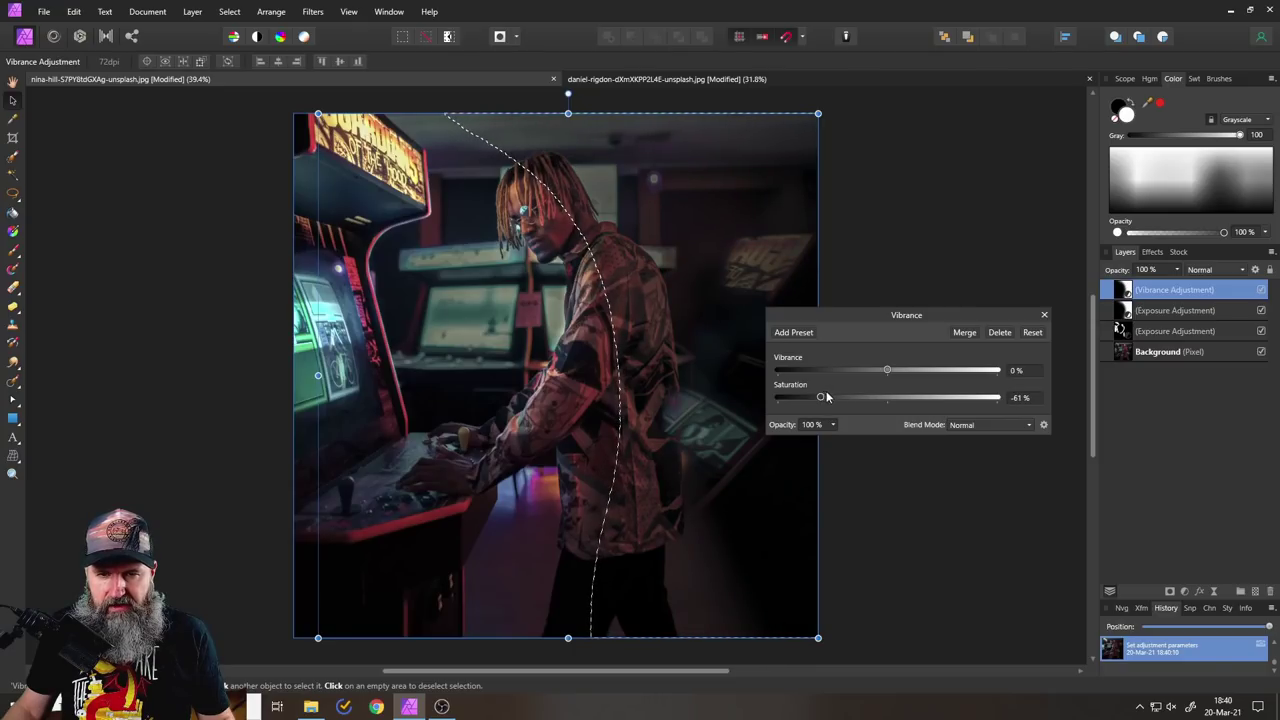
click(1044, 315)
key(ctrl+d)
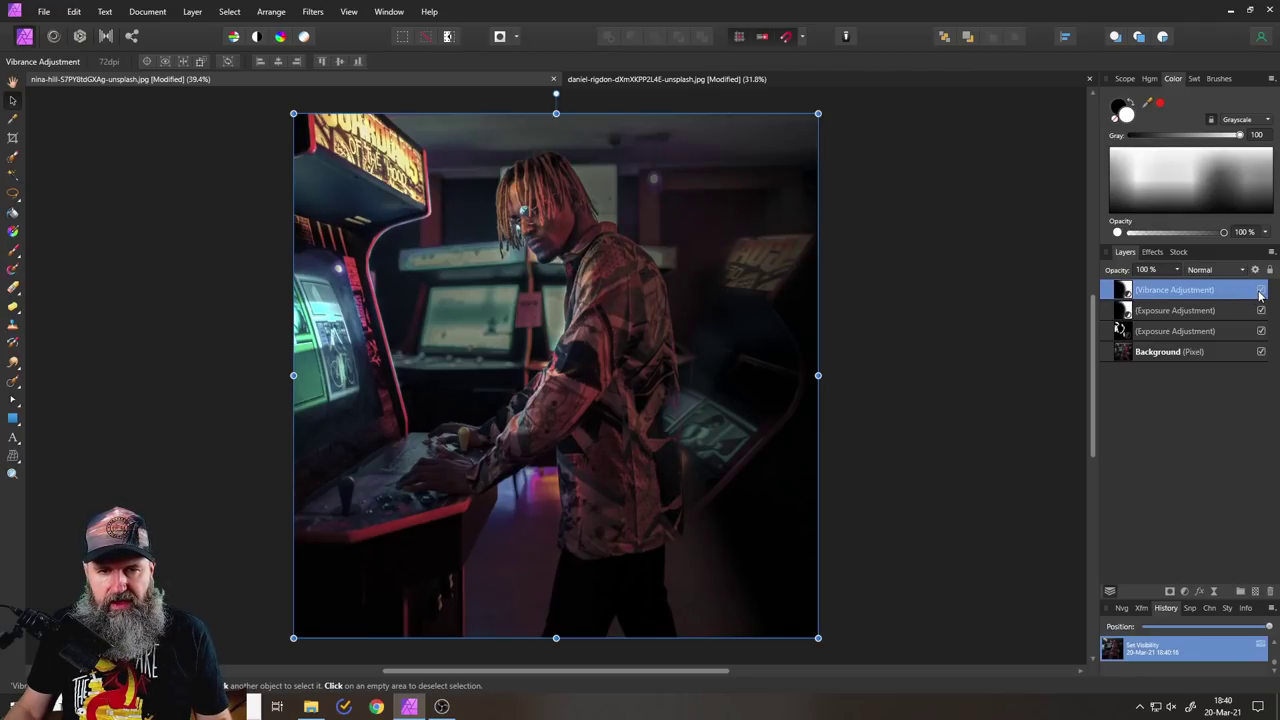
Step: Load the brightening Exposure mask as a selection and add a Vibrance adjustment with 38% vibrance and 5% saturation, clearing the selection
click(1124, 334)
ctrl+click(1124, 334)
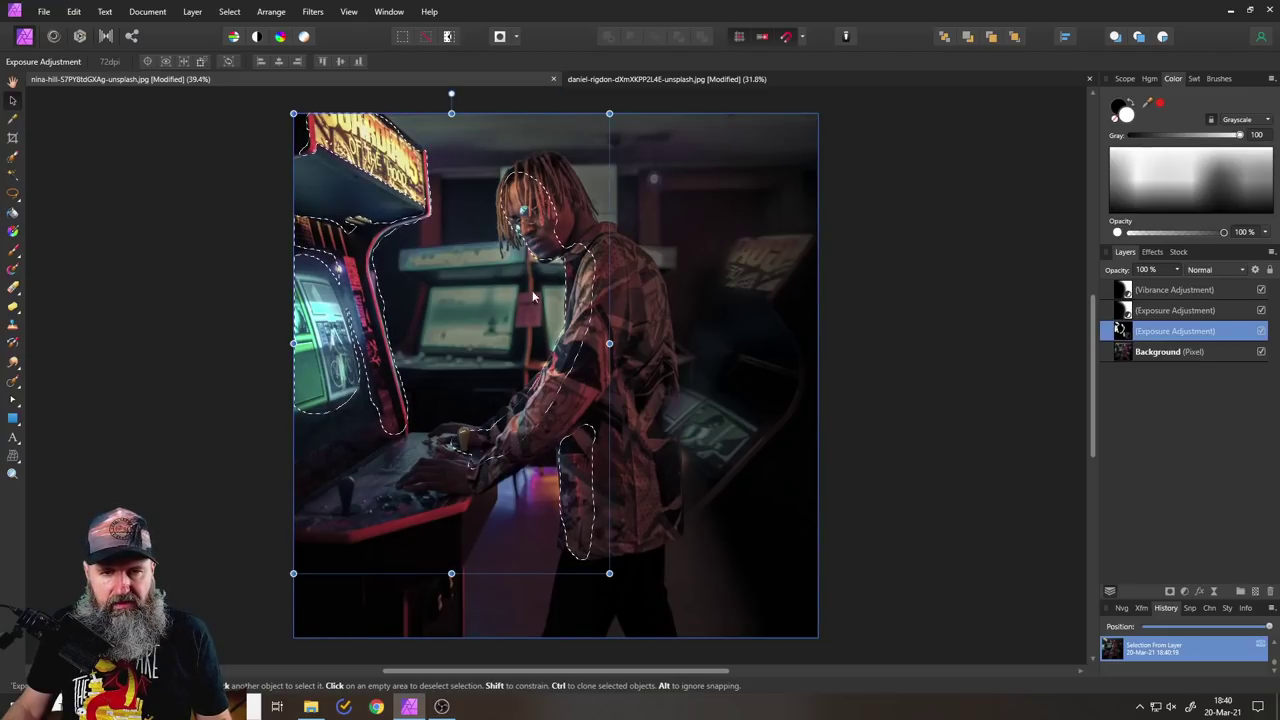
click(1188, 591)
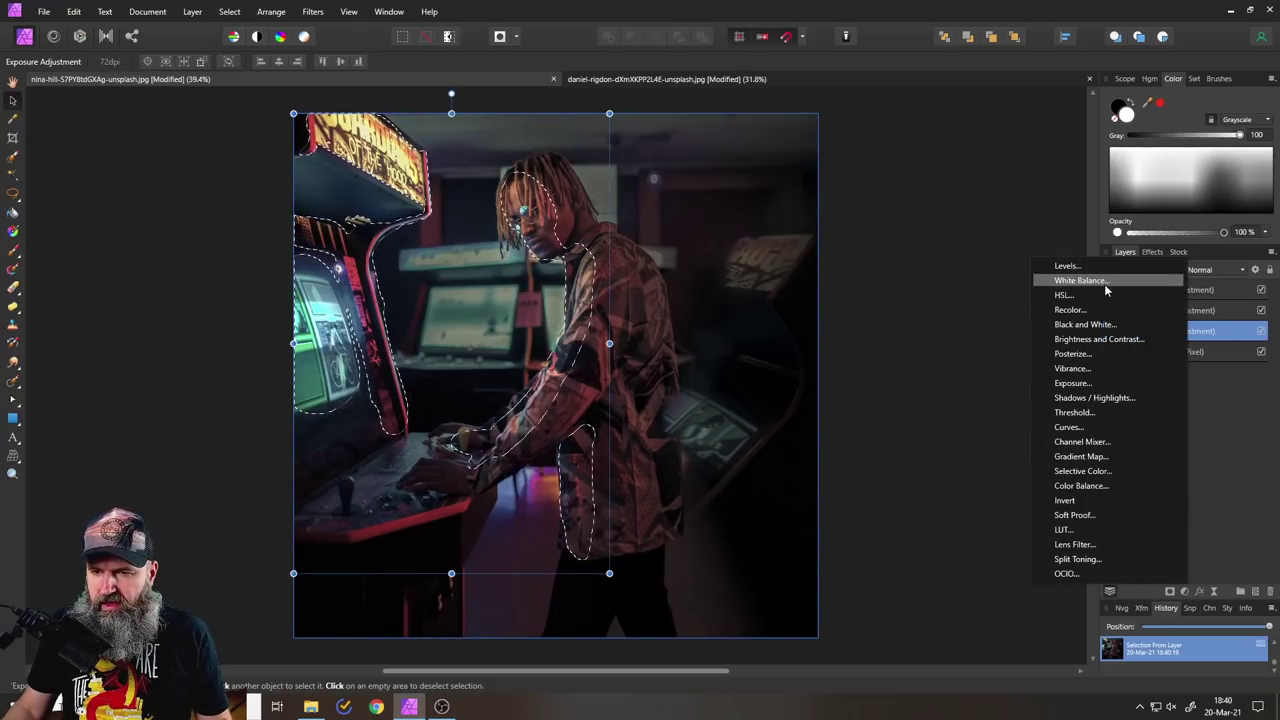
click(1071, 368)
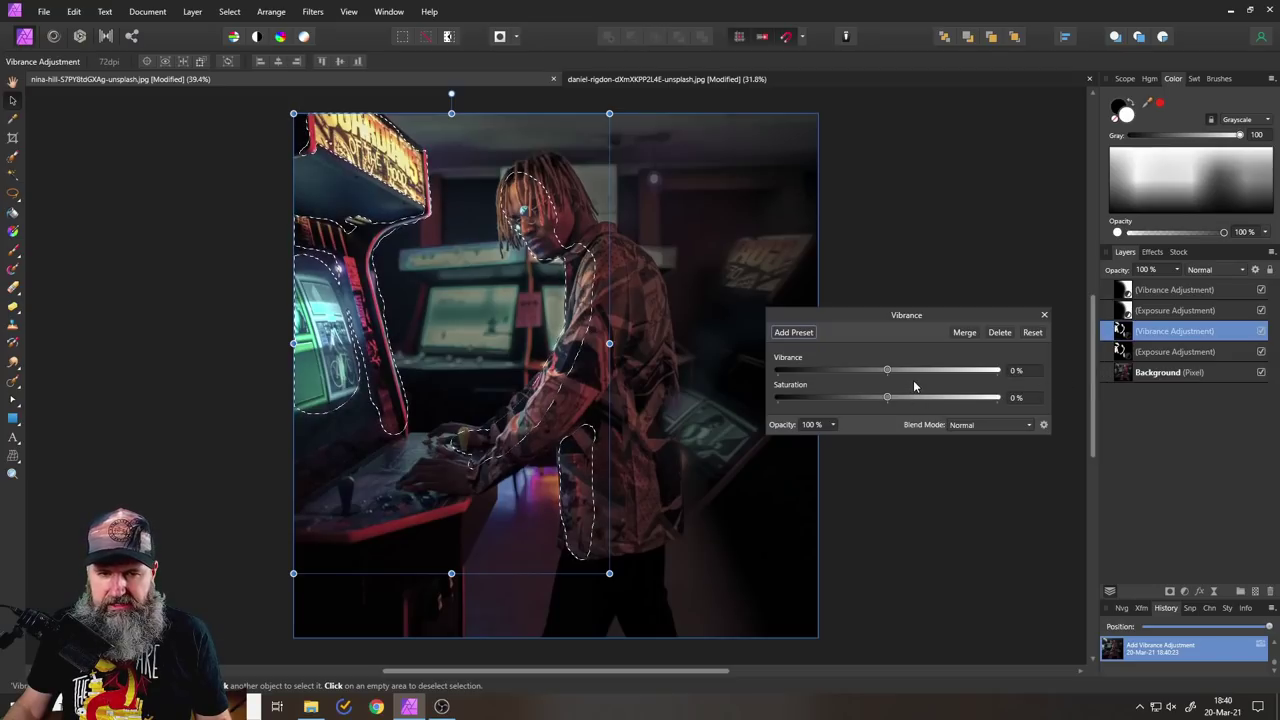
key(ctrl+d)
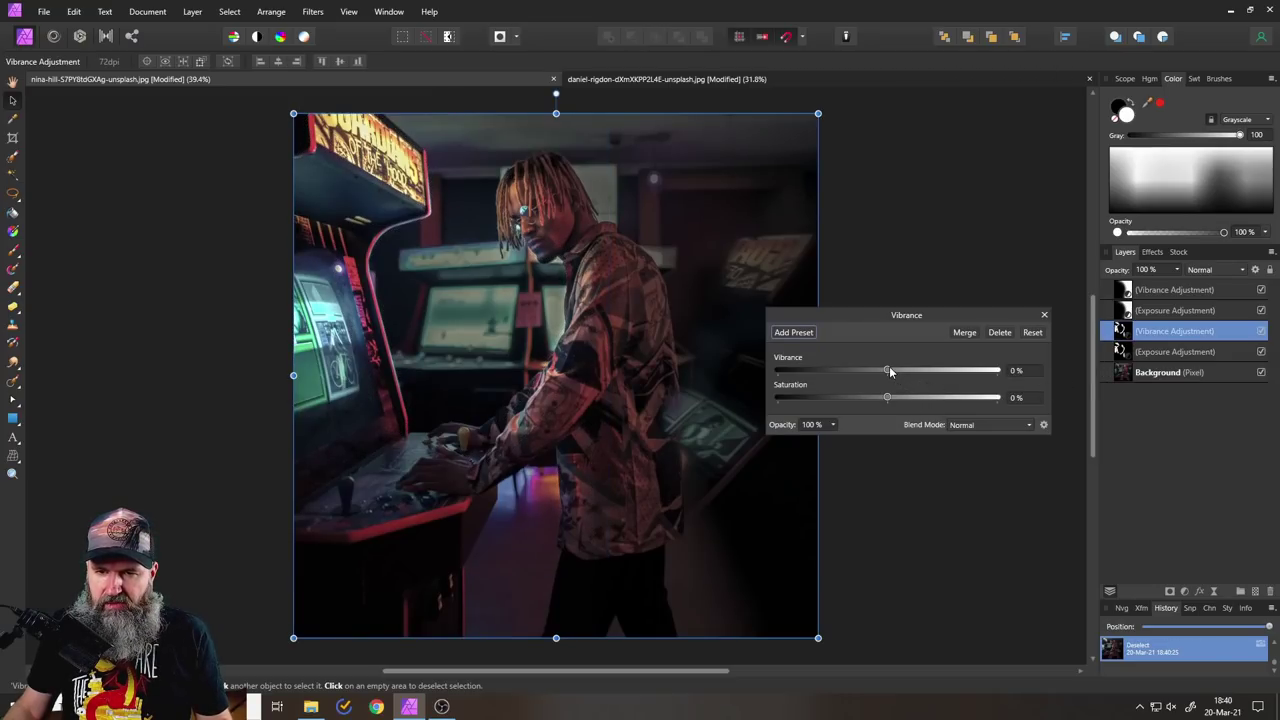
drag(890, 371, 916, 373)
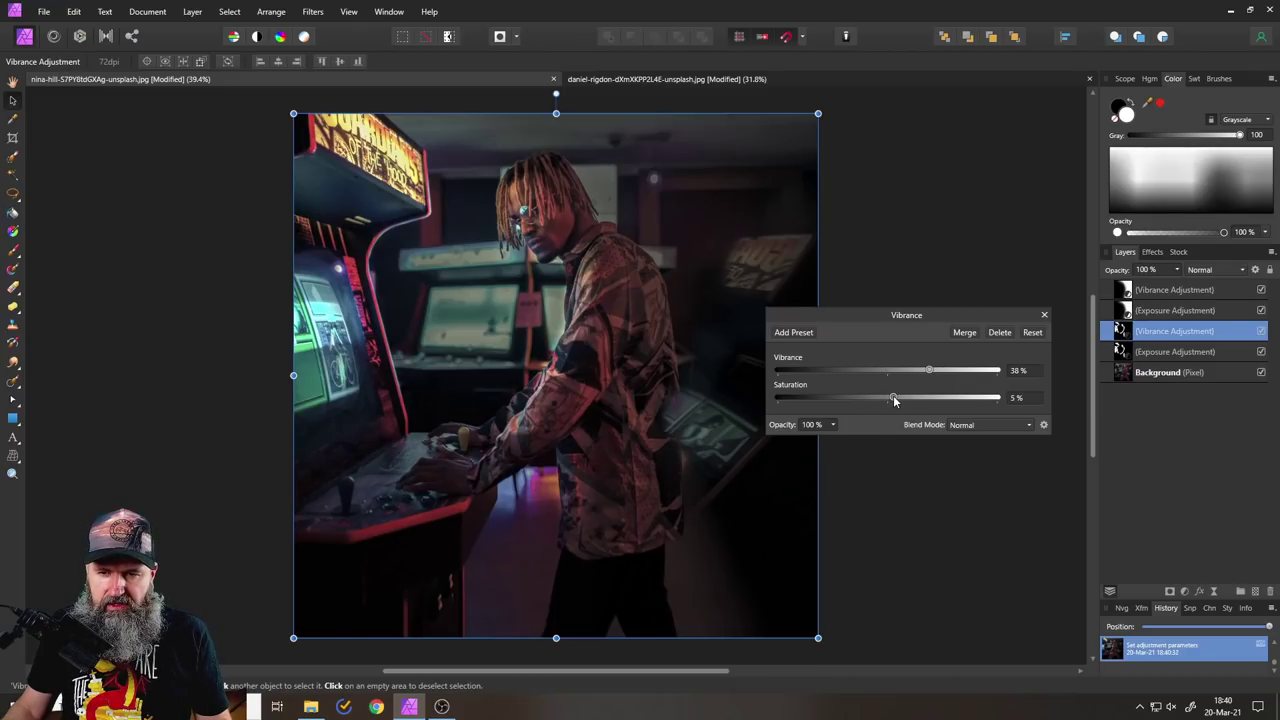
click(1044, 315)
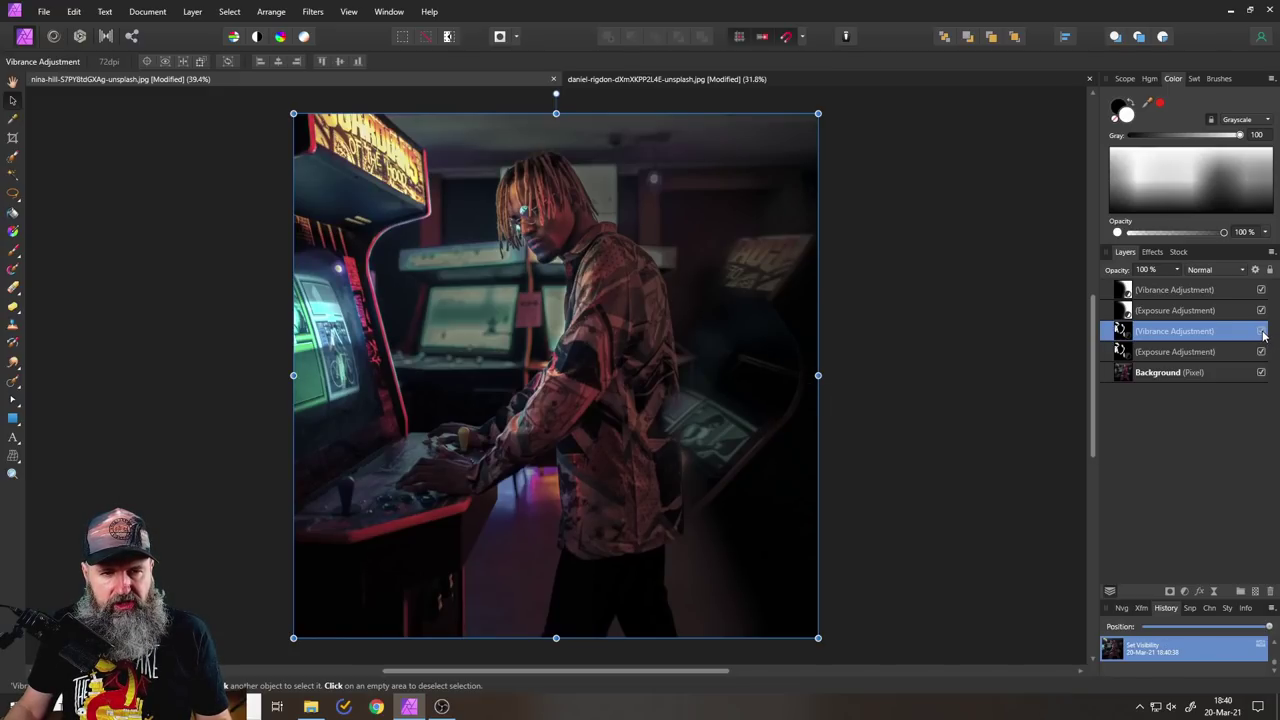
Step: Load the mask of the topmost Vibrance adjustment as a selection, add a live Gaussian Blur filter through it, and deselect
click(1123, 291)
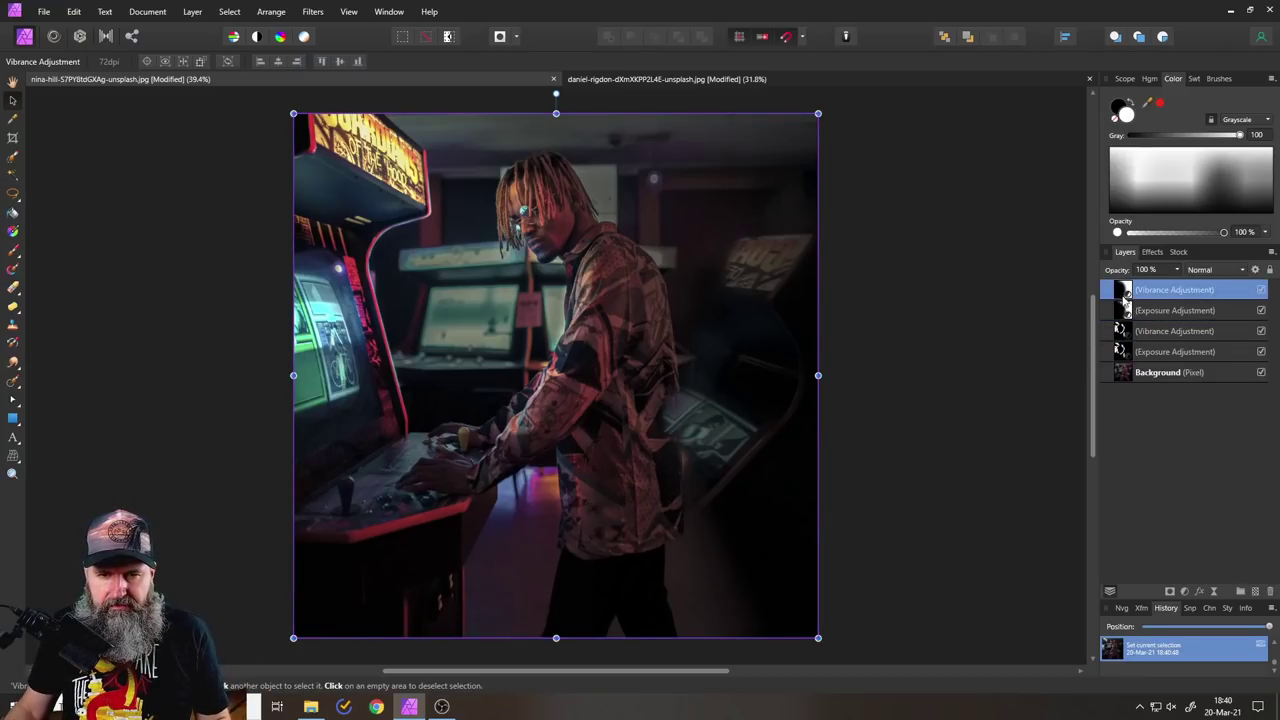
ctrl+click(1122, 290)
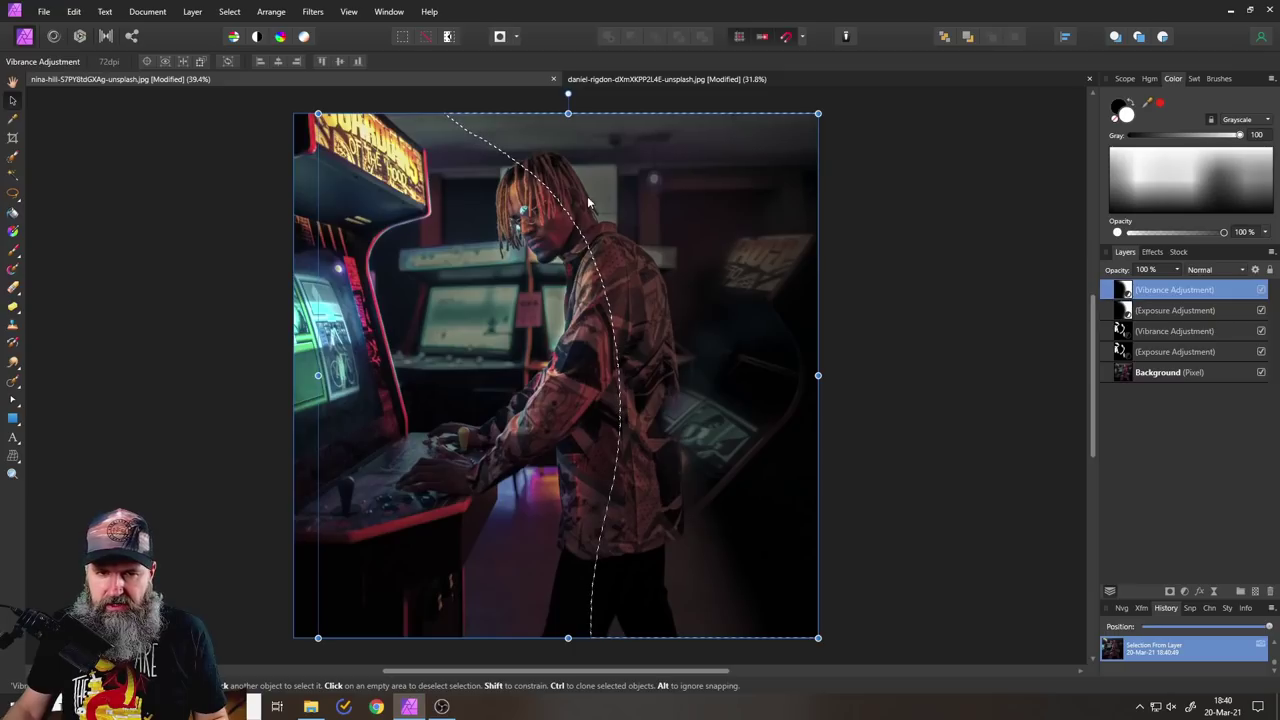
click(1184, 591)
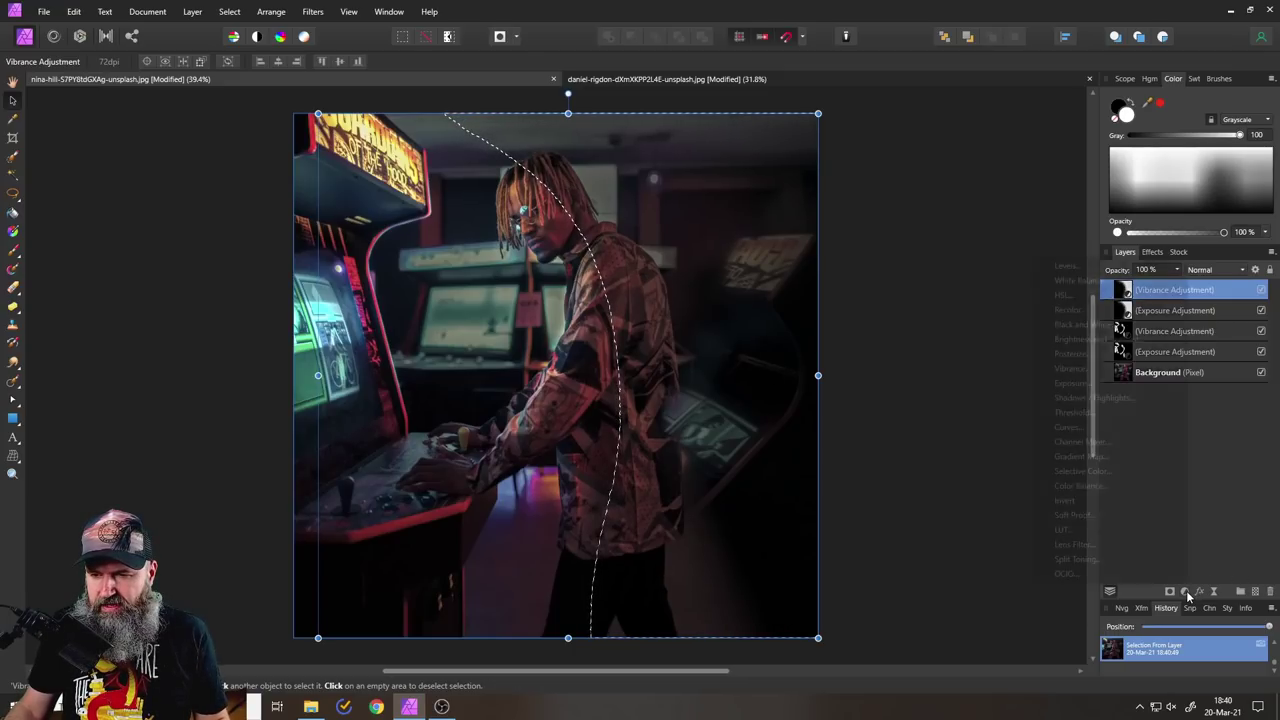
click(1214, 592)
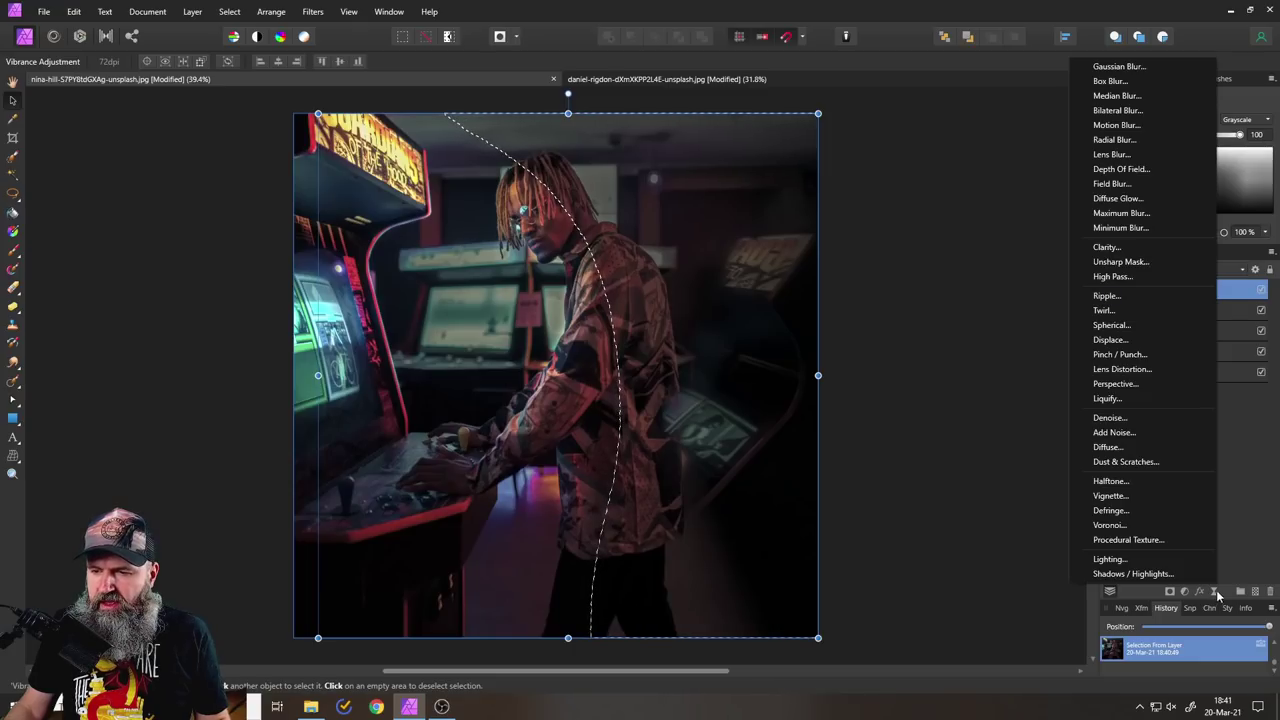
click(1135, 68)
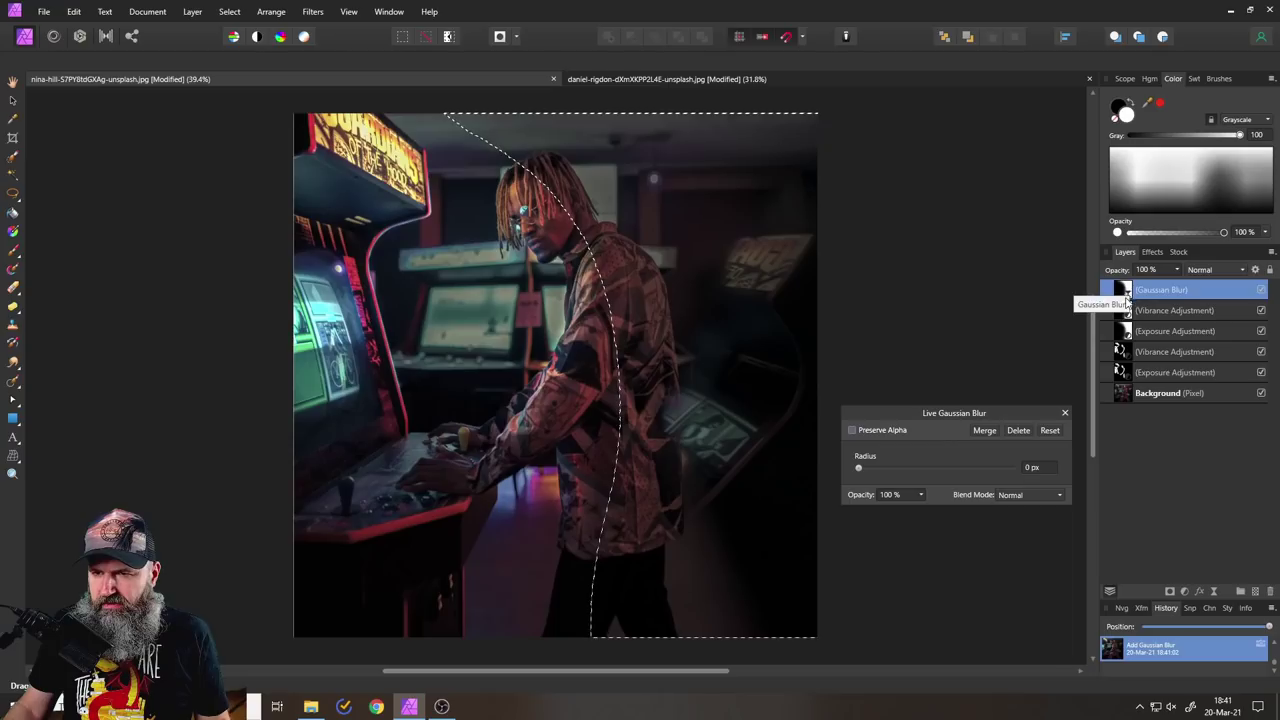
key(ctrl+d)
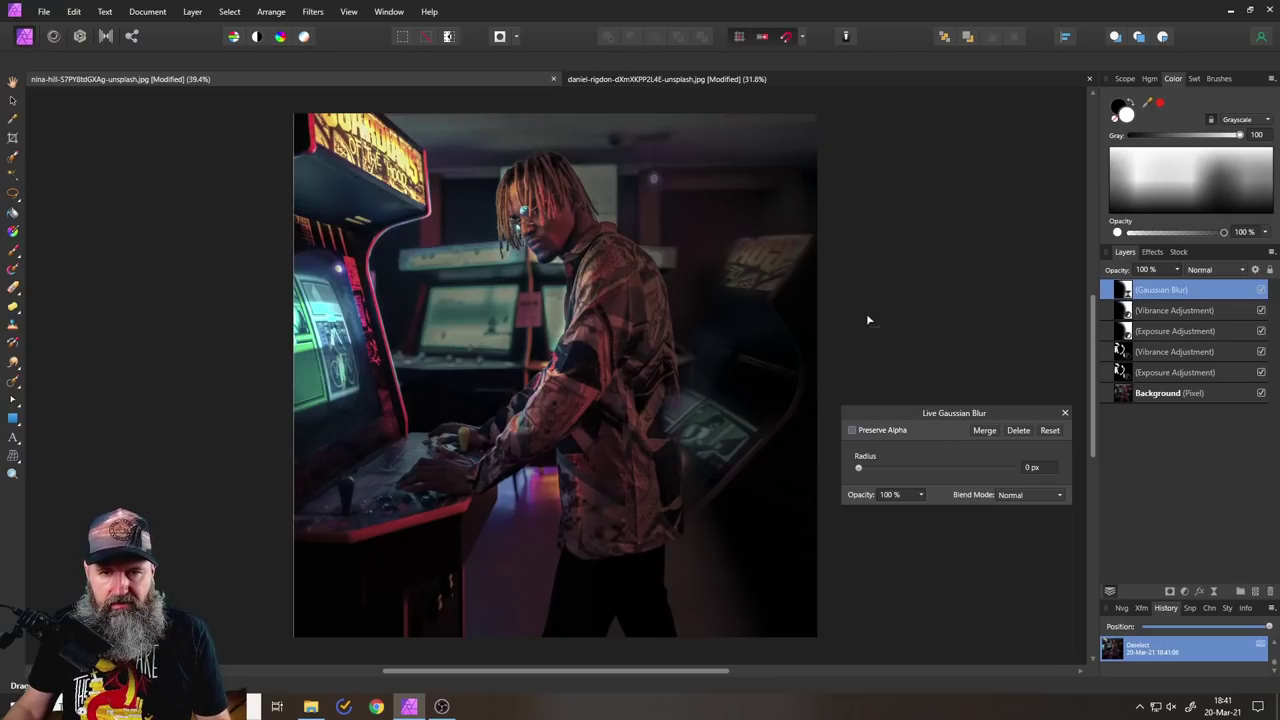
Step: Set the live Gaussian Blur radius to 0.9 px with Preserve Alpha enabled, and close its settings
drag(859, 467, 893, 467)
click(862, 431)
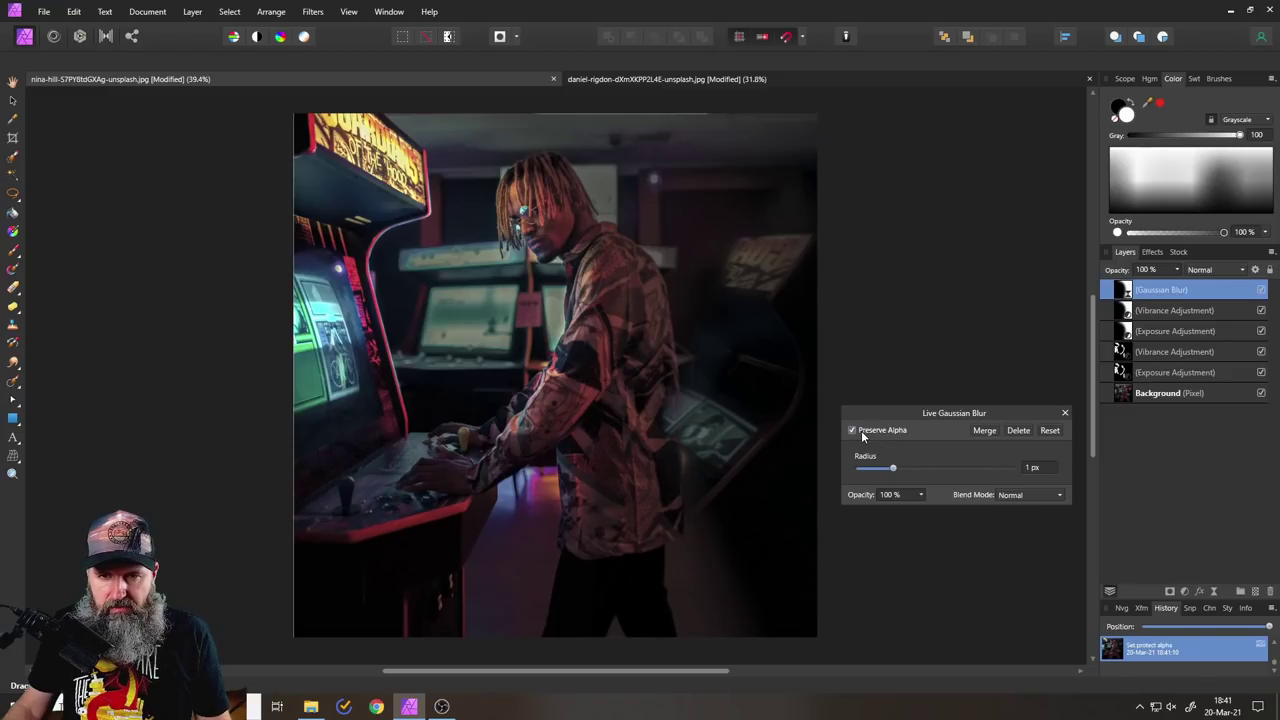
drag(893, 470, 904, 471)
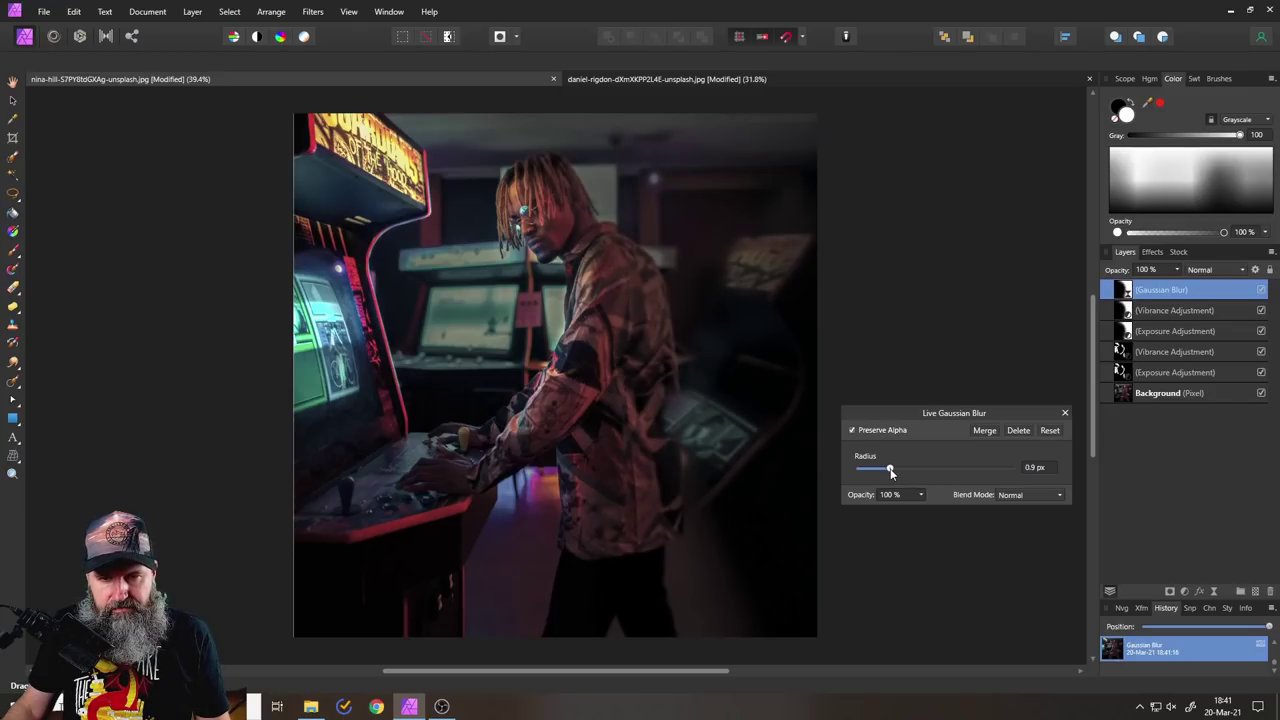
click(1065, 414)
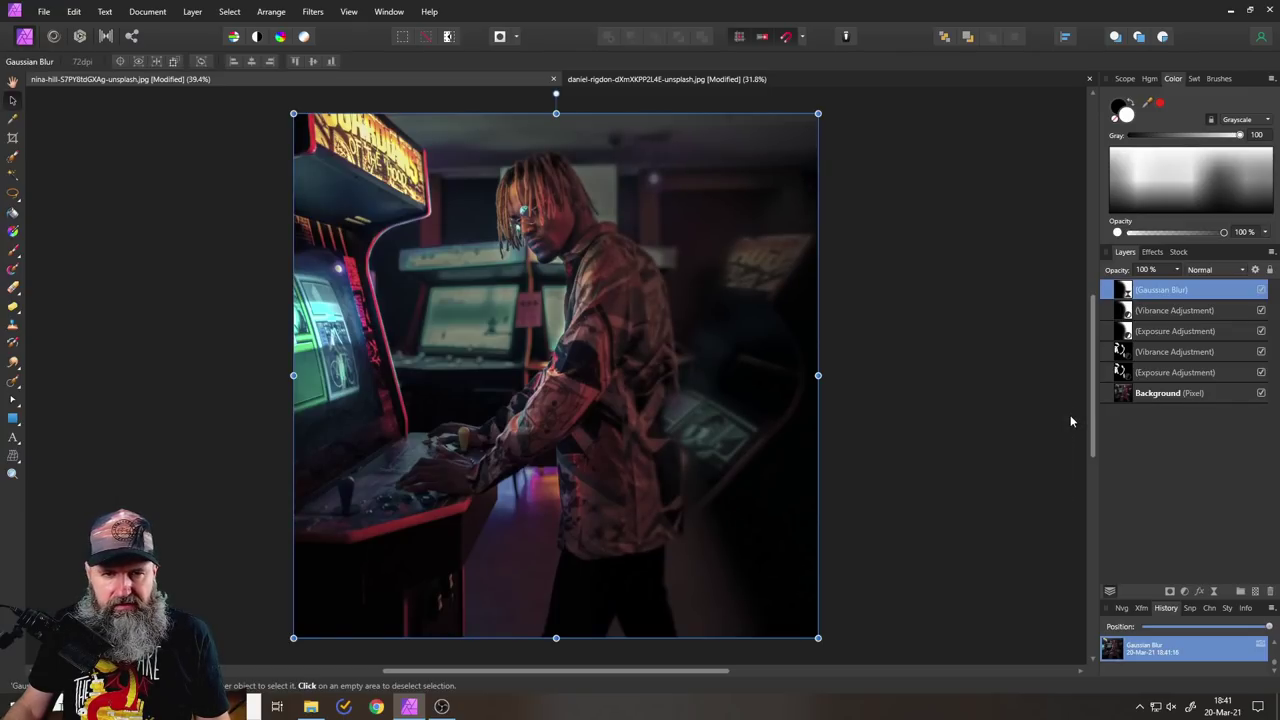
Step: Load the lower Vibrance adjustment's mask as a selection, add a live Unsharp Mask filter through it, and deselect
click(1121, 352)
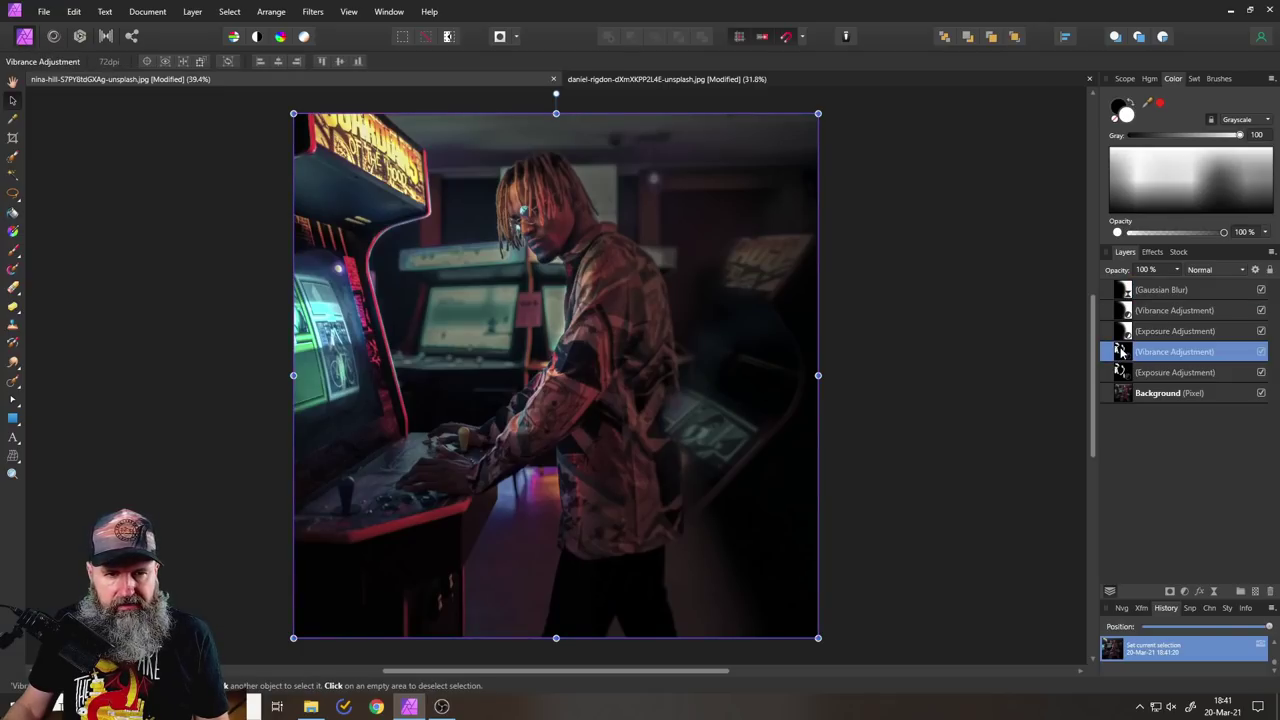
ctrl+click(1121, 352)
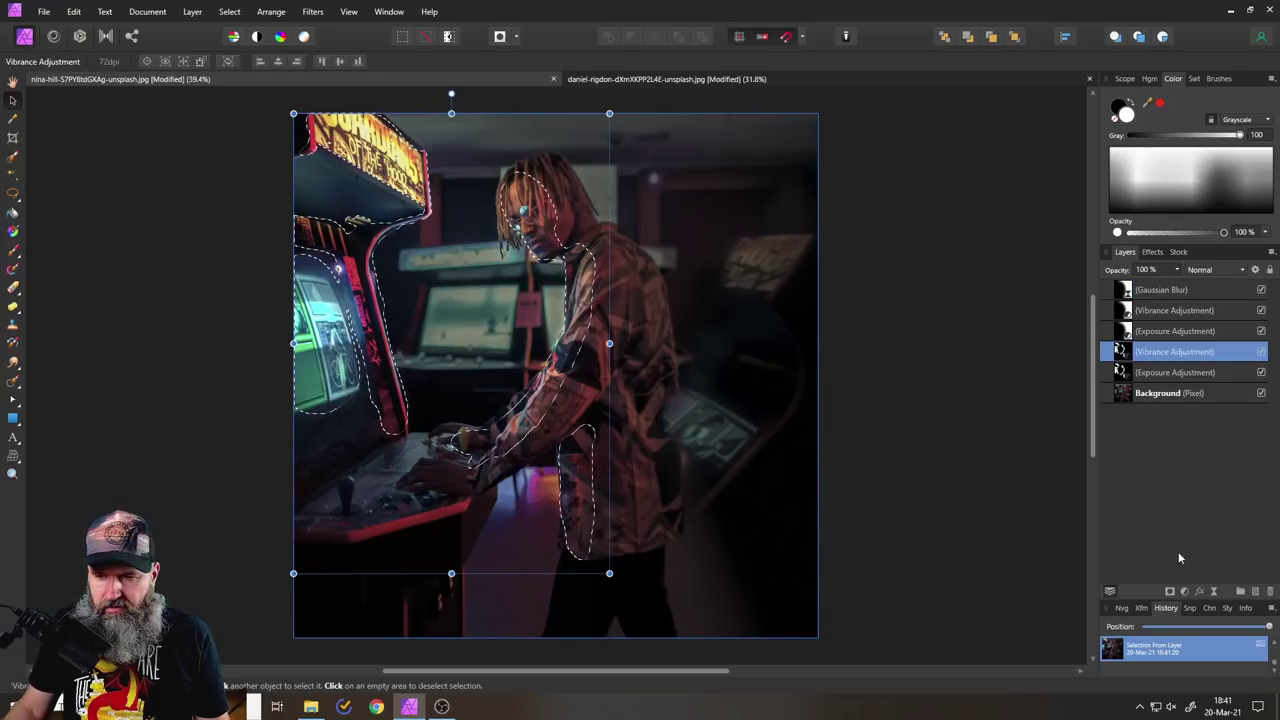
click(1215, 591)
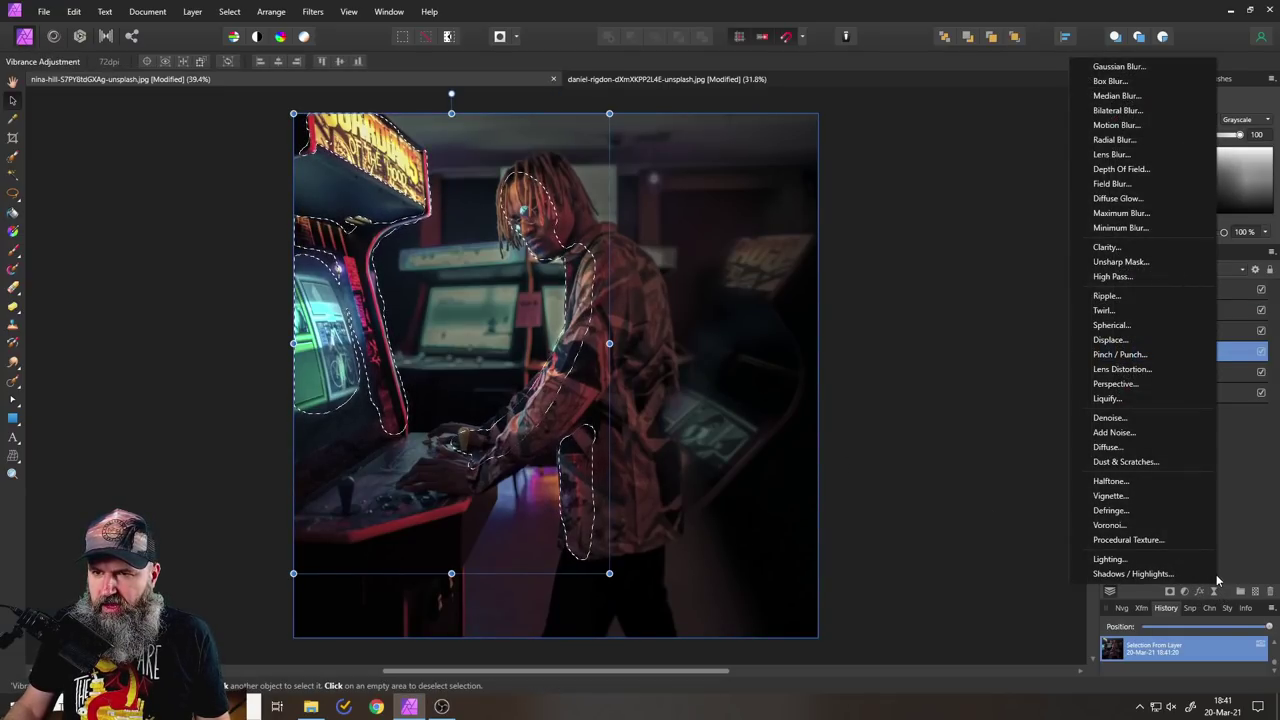
click(1122, 262)
key(ctrl+d)
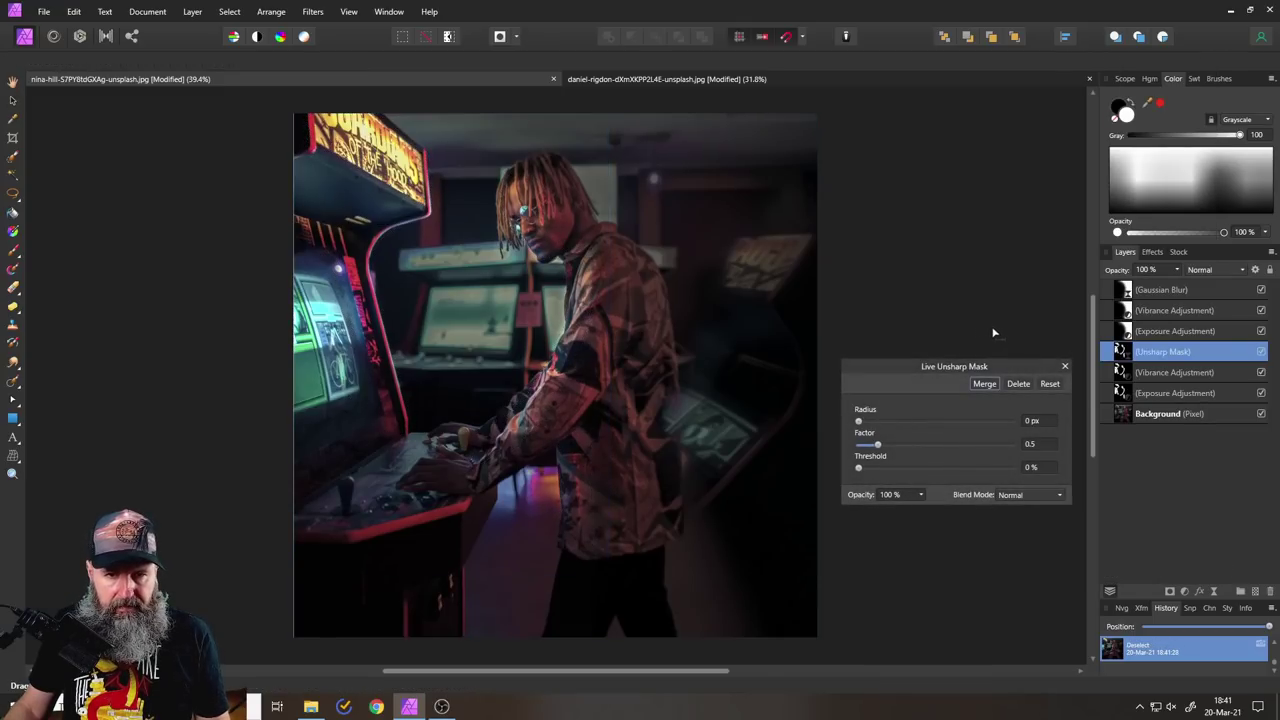
Step: Set the live Unsharp Mask to a 0.6 px radius and 0.835 factor, then check the sharpening on the man
drag(862, 424, 877, 424)
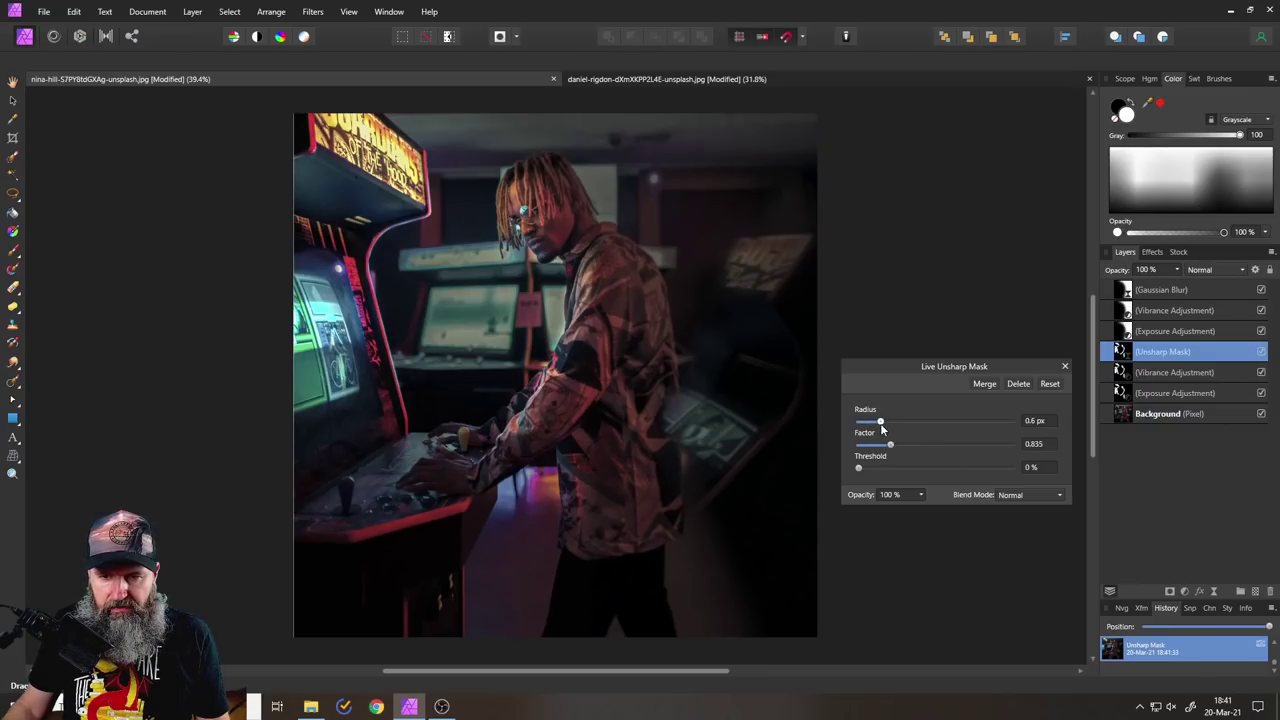
click(1065, 367)
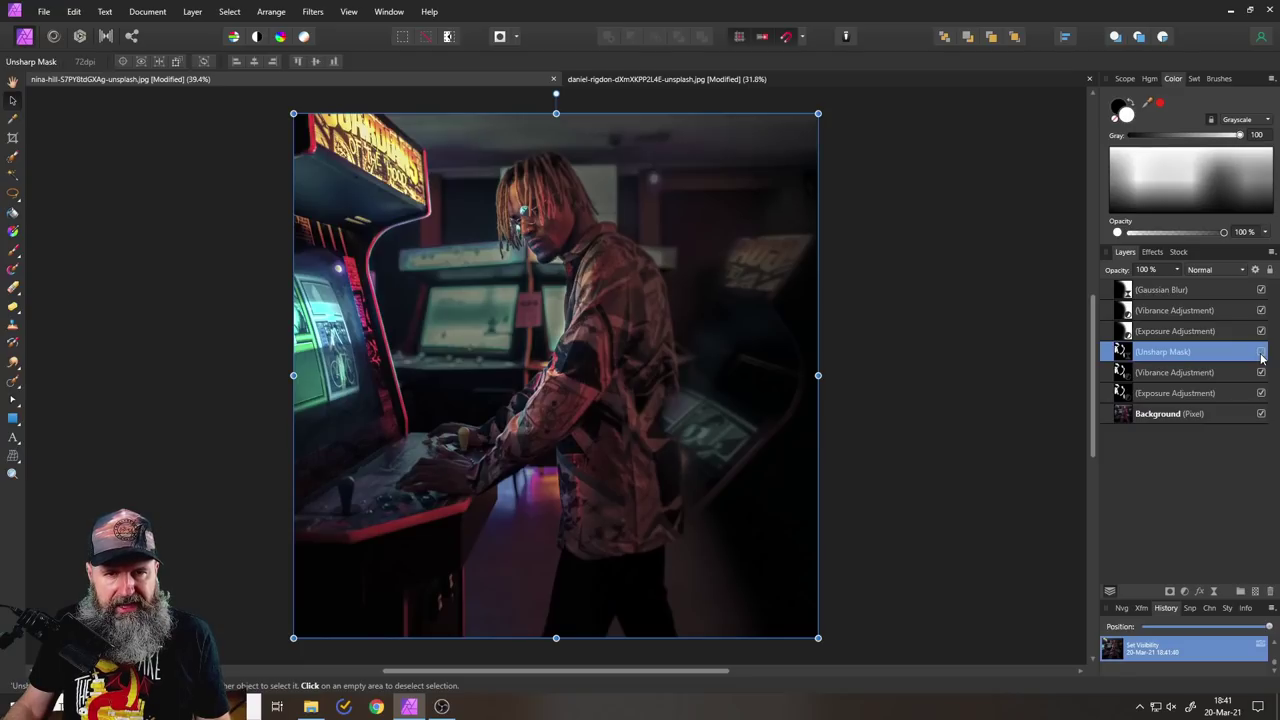
scroll(545, 218, up, 5)
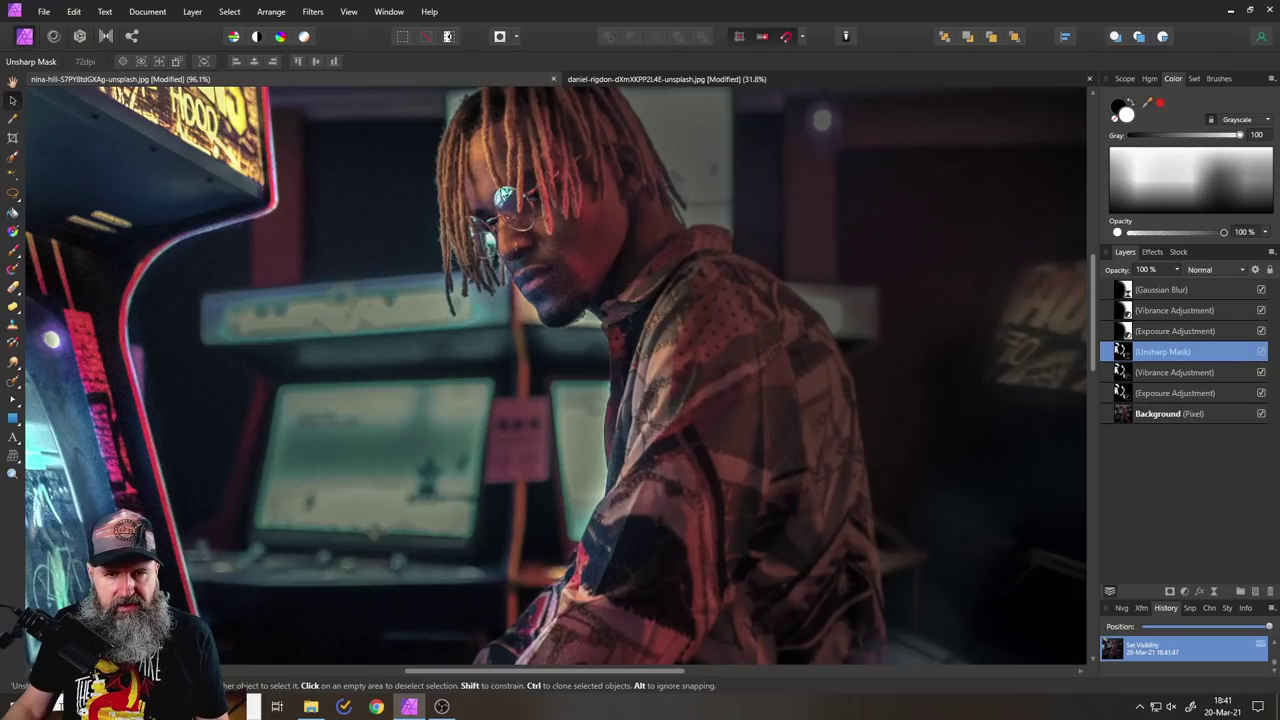
scroll(629, 397, down, 5)
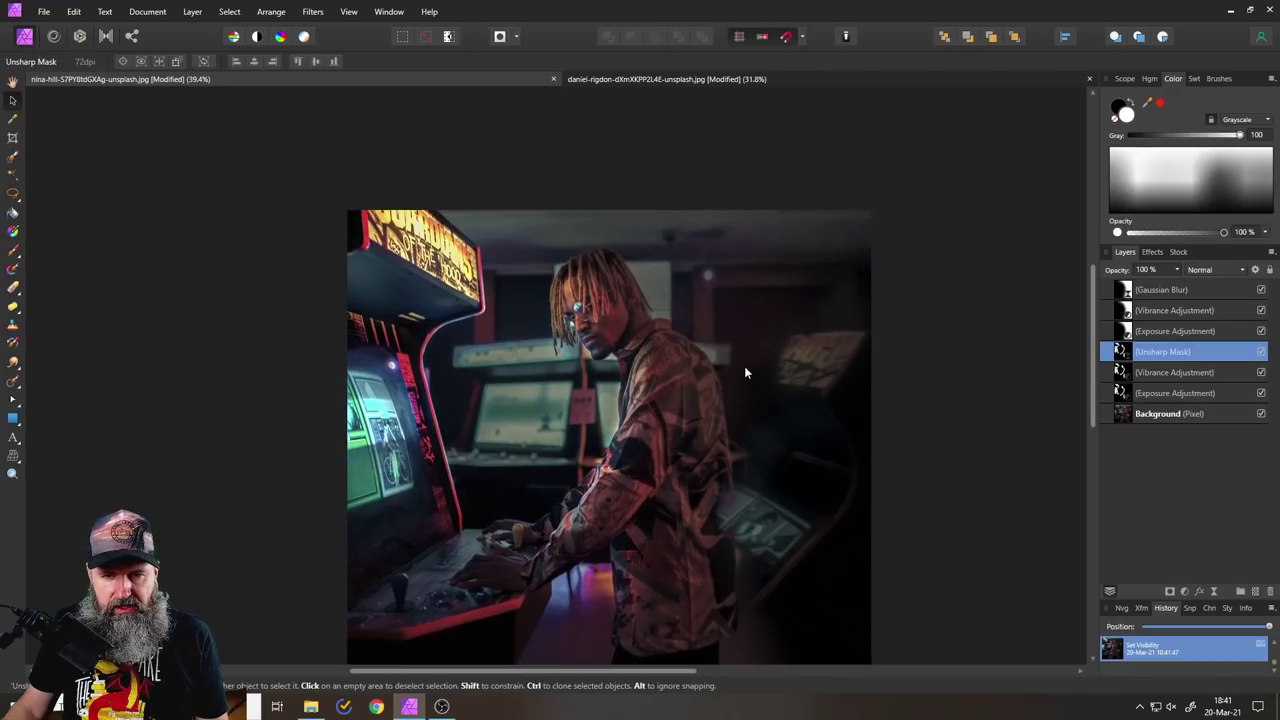
Step: Duplicate the Background pixel layer and move the copy to the top of the layer stack
click(1133, 414)
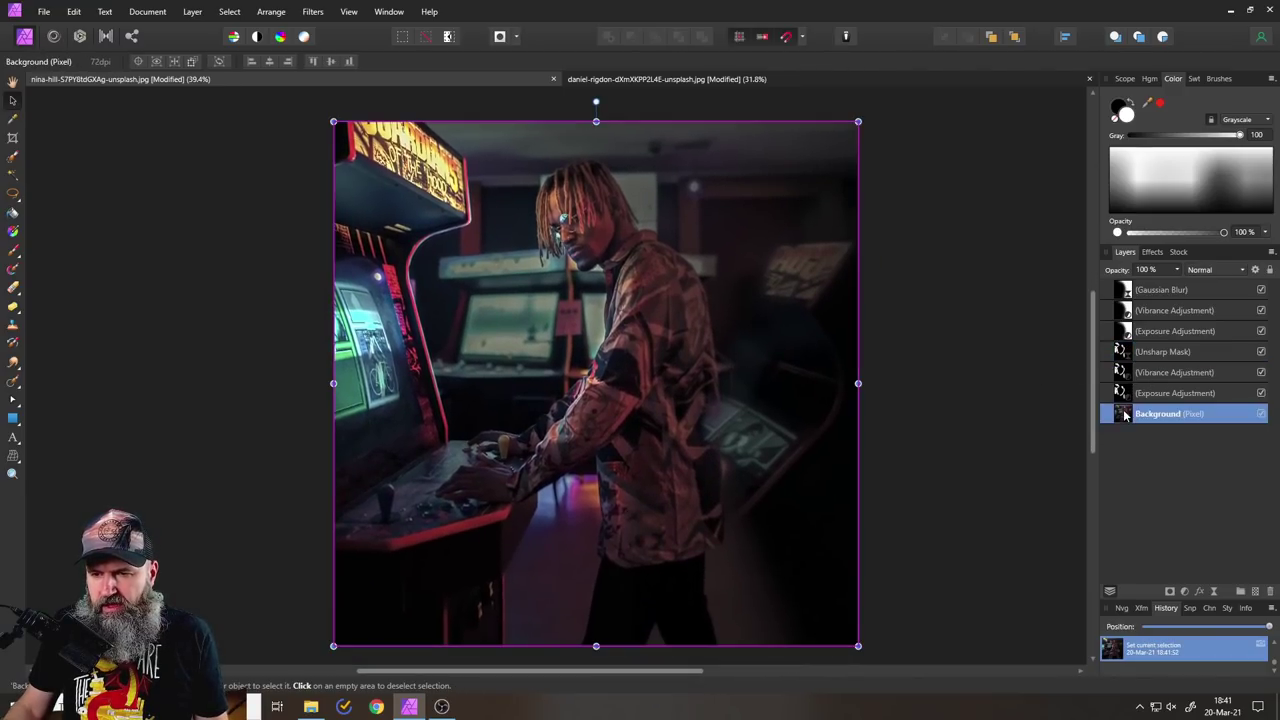
right_click(1133, 414)
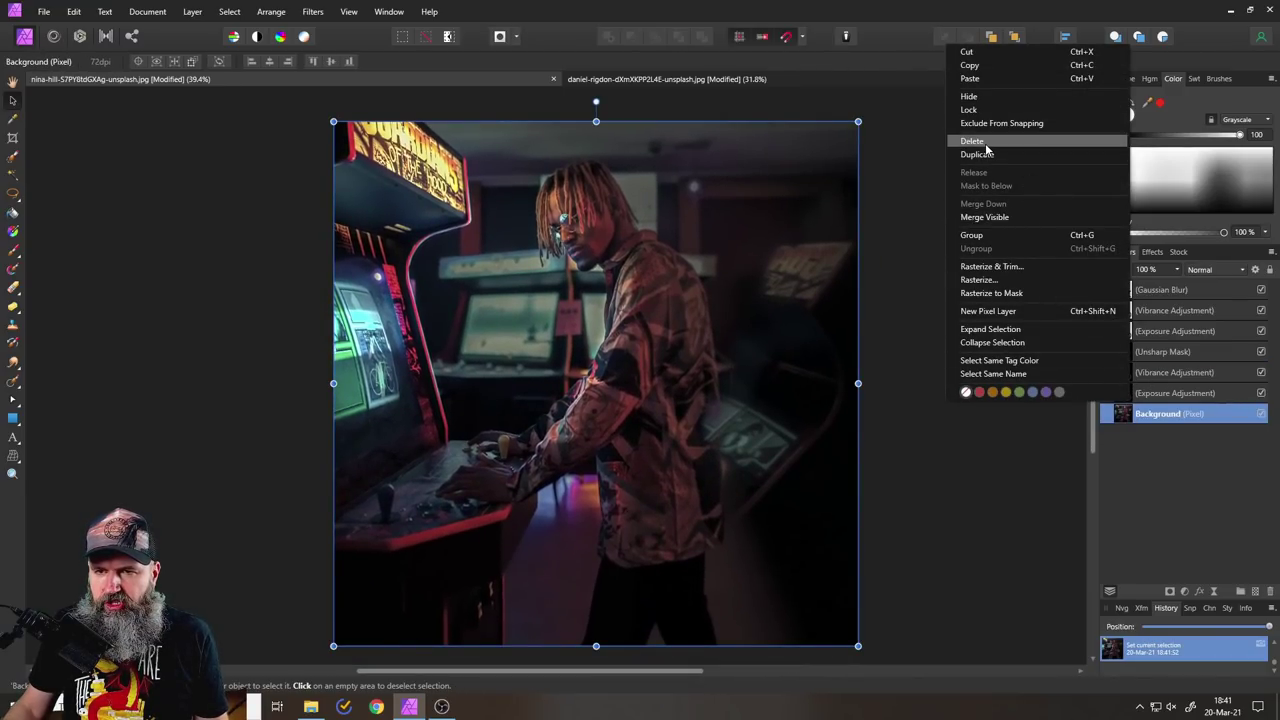
click(985, 216)
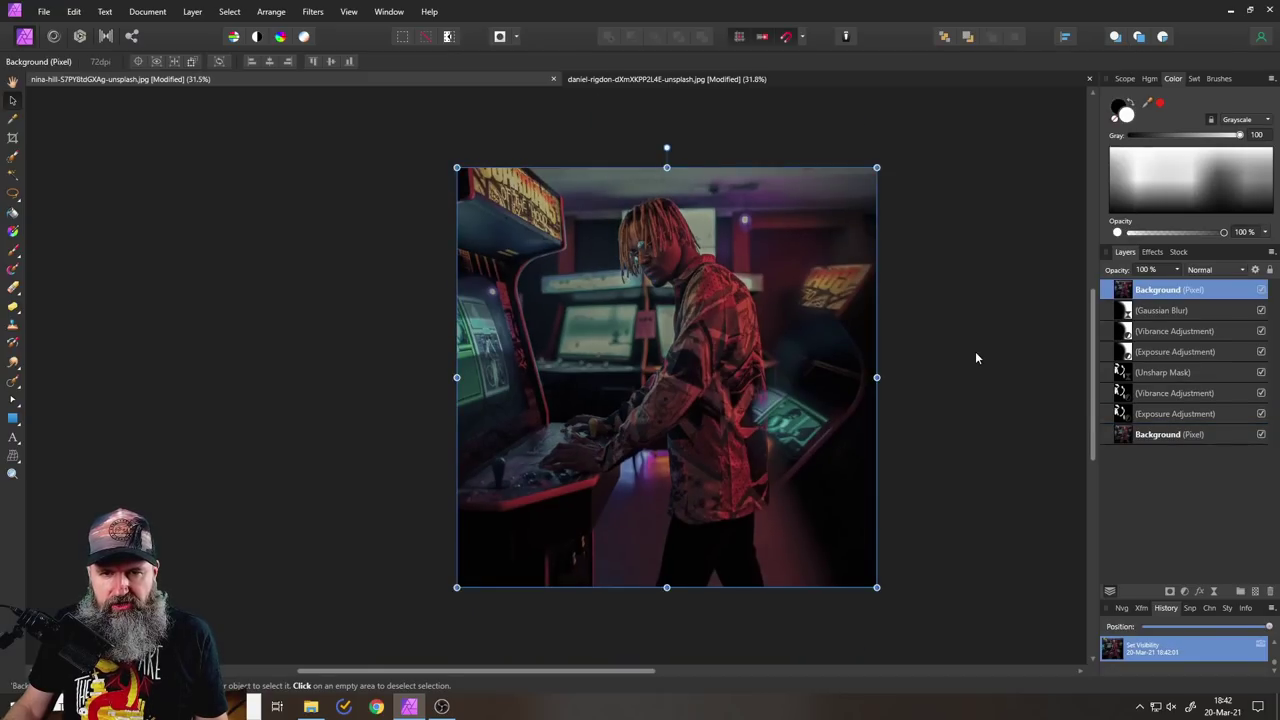
drag(975, 351, 912, 335)
scroll(922, 341, up, 1)
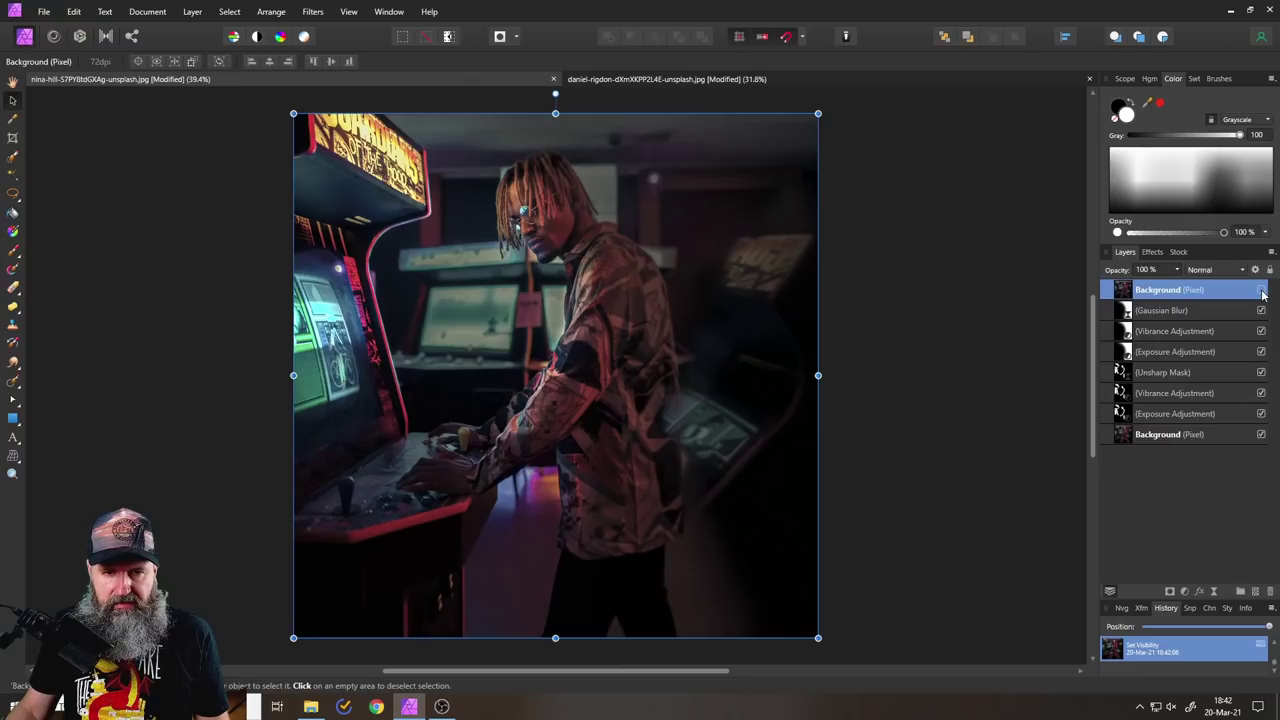
Step: Deselect all layers and compare the original photo with the edited result by showing and hiding the top Background copy
click(988, 318)
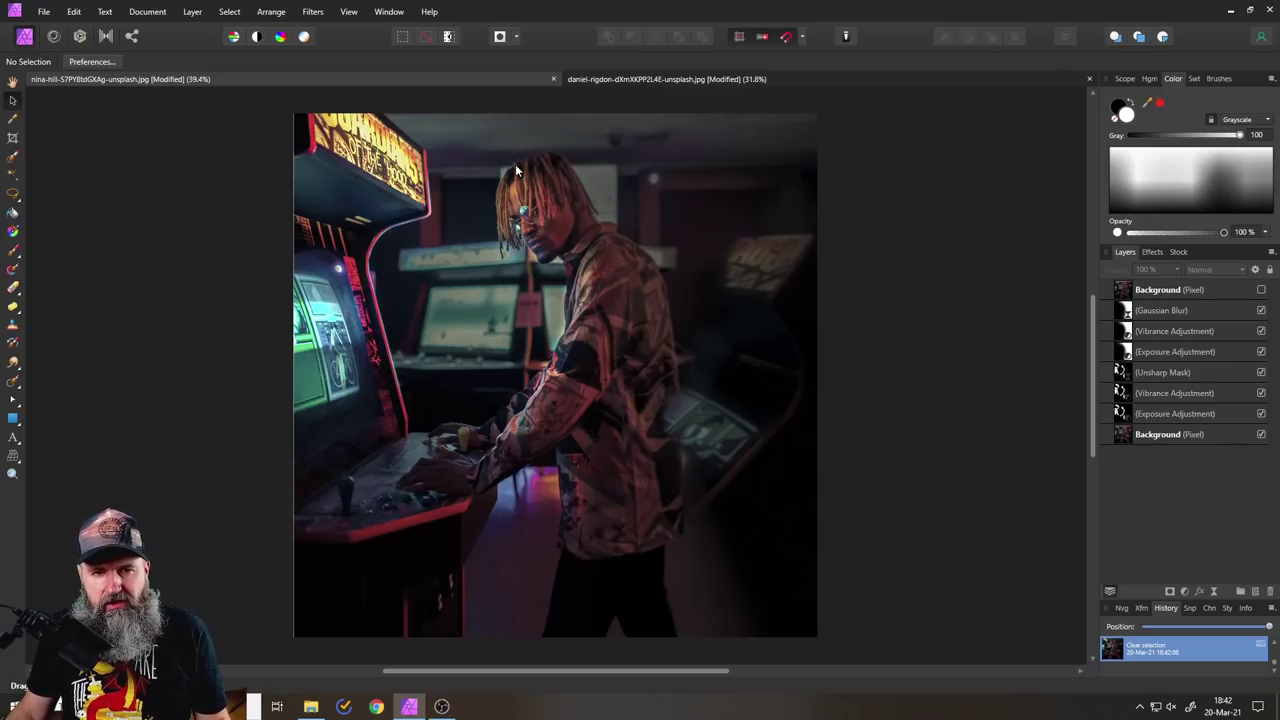
click(1261, 290)
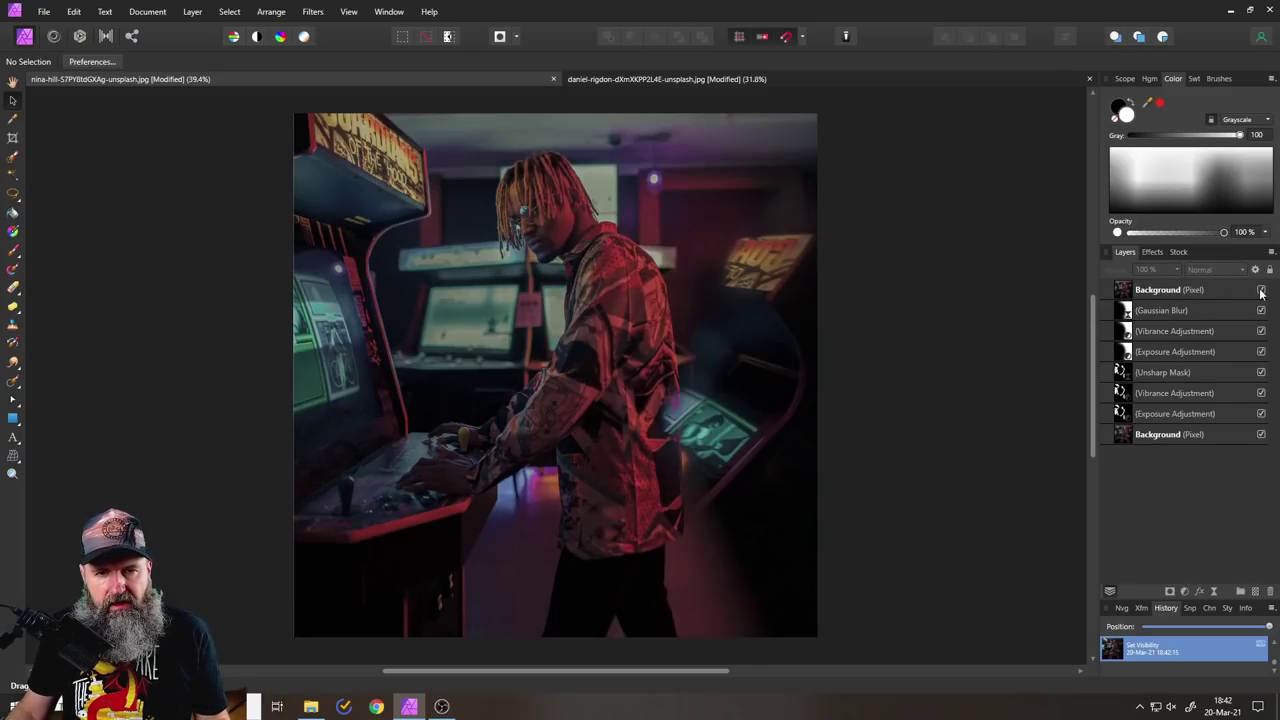
click(1261, 290)
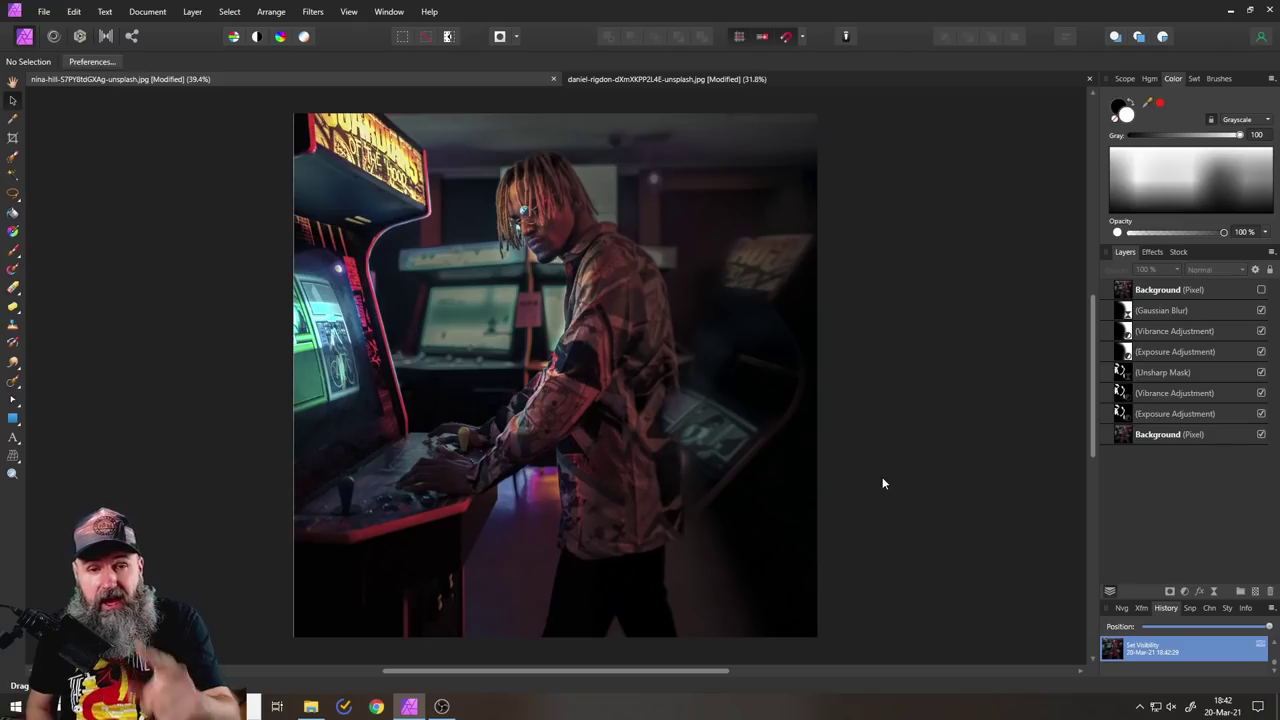